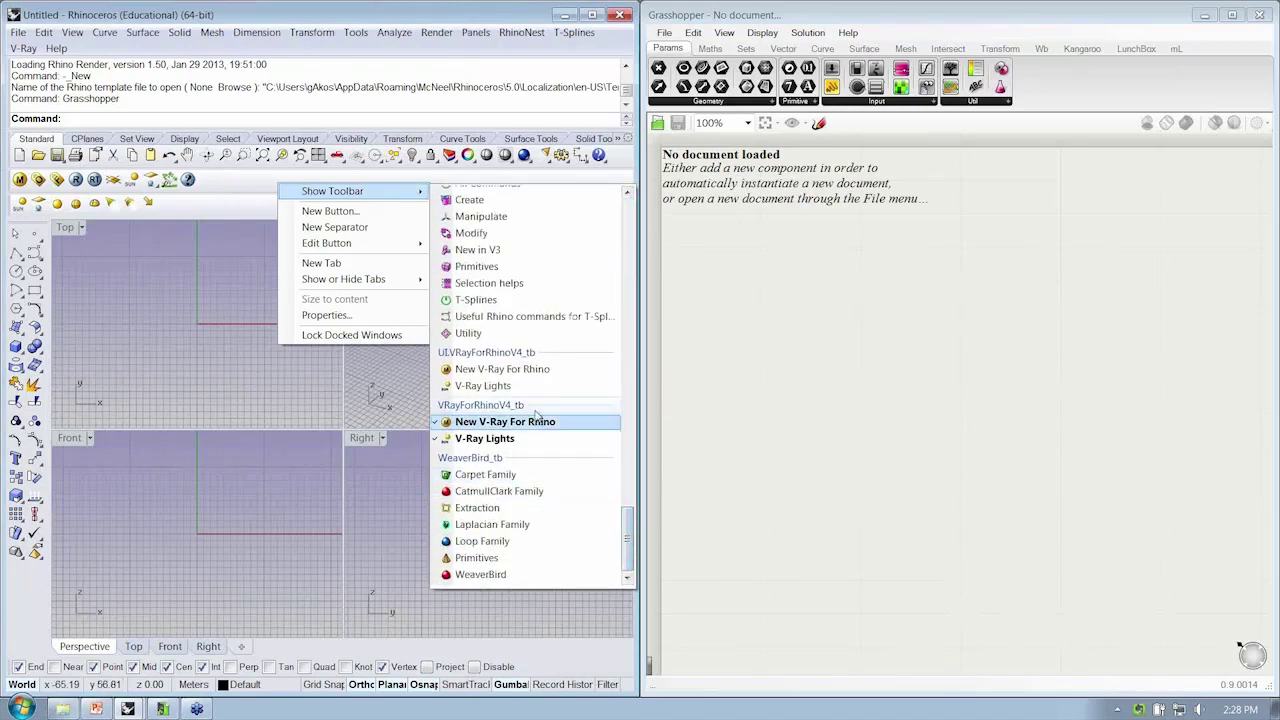
- Hide the New V-Ray For Rhino and V-Ray Lights toolbars from the VRayForRhinoV4_tb group
{"action": "left_click", "coordinate": [536, 421]}
{"action": "left_click", "coordinate": [490, 438]}
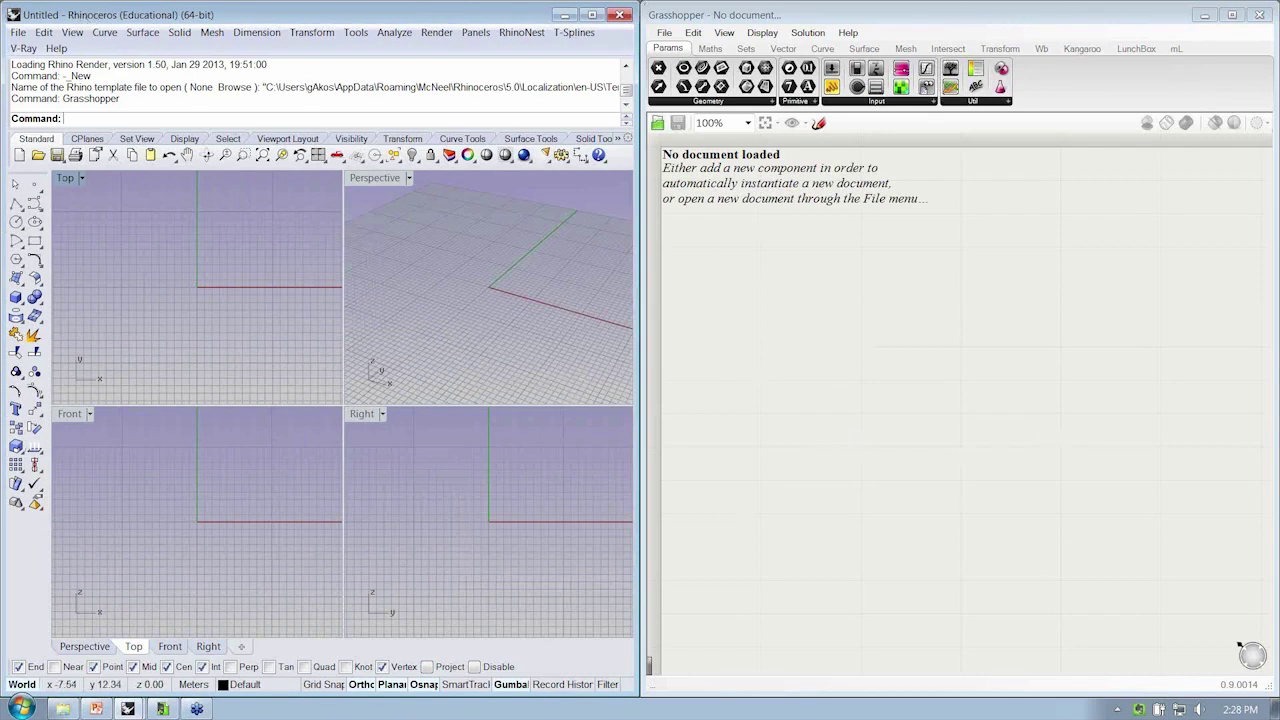
- Switch to the 000_WorkshopFiles folder window, examine its five Grasshopper files from 1-0_DataTreeBasics to 1-4_RetainingTreeInfoInRhino, and close the folder
{"action": "key", "text": "alt+Tab"}
{"action": "key", "text": "alt+Tab"}
{"action": "key", "text": "alt+Tab"}
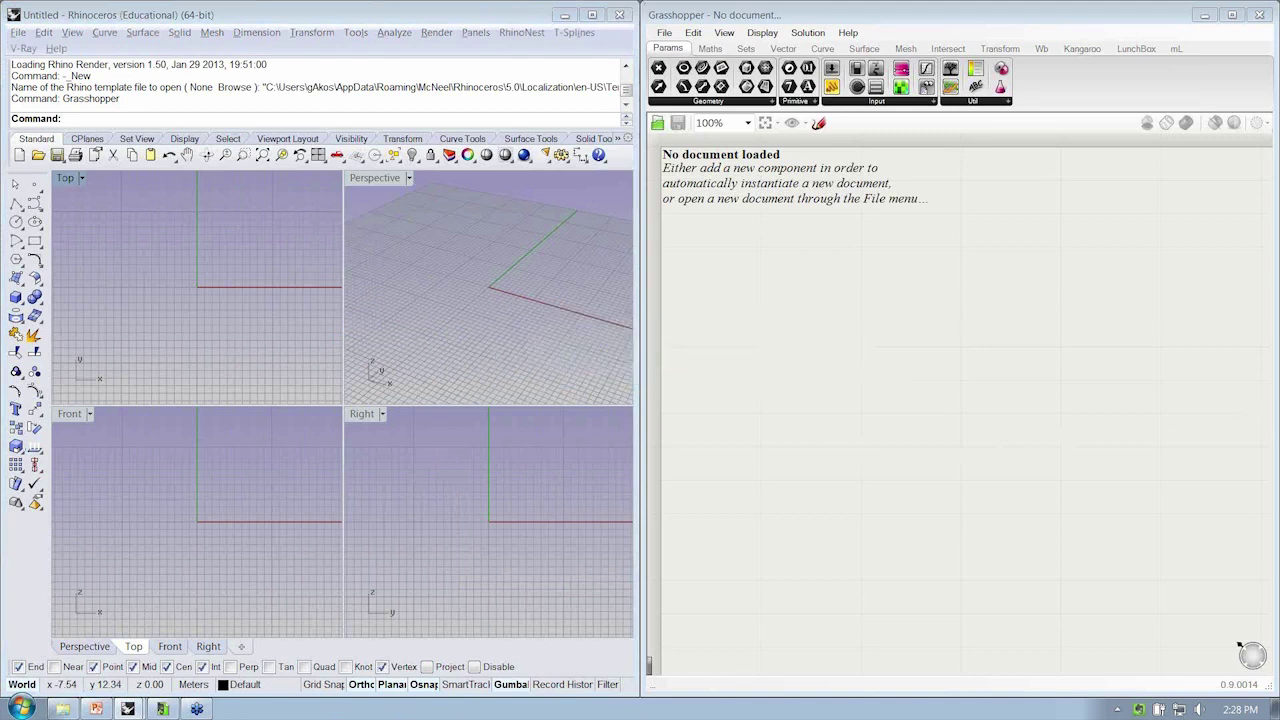
{"action": "key", "text": "alt+Tab"}
{"action": "key", "text": "alt+Tab"}
{"action": "key", "text": "alt+Tab"}
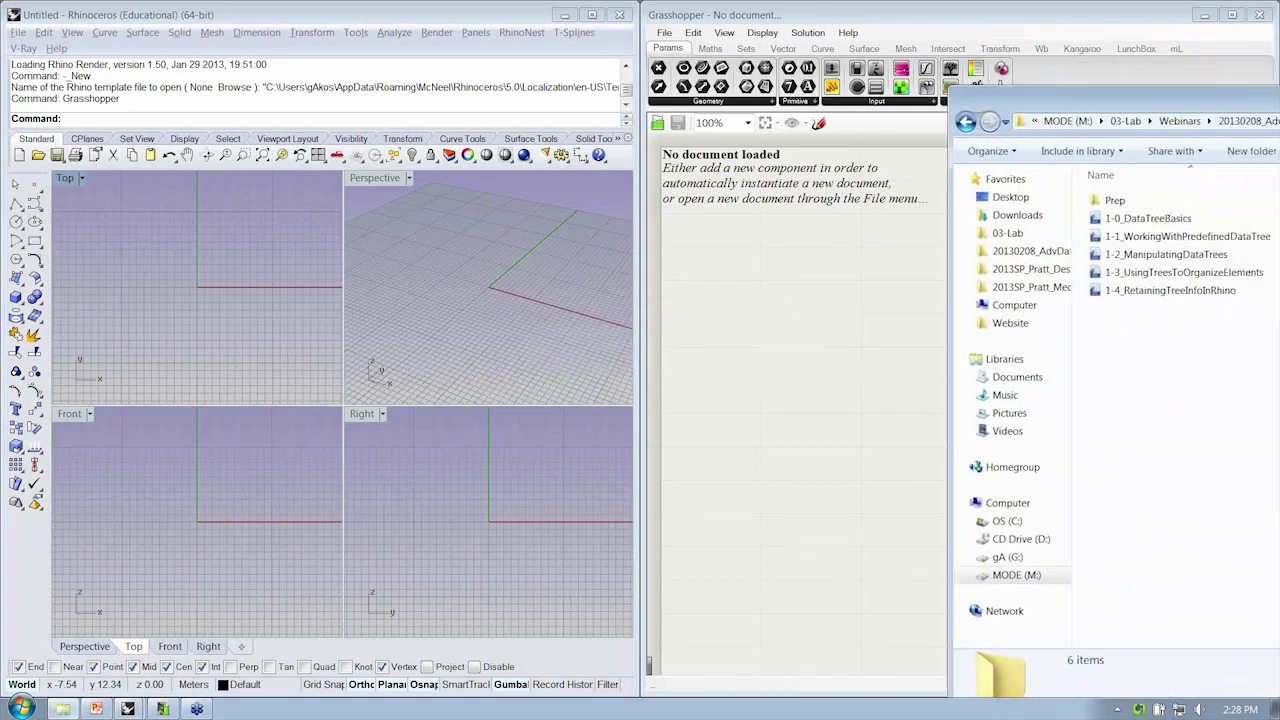
{"action": "left_click_drag", "start_coordinate": [1279, 40], "coordinate": [534, 43]}
{"action": "left_click_drag", "start_coordinate": [378, 313], "coordinate": [251, 145]}
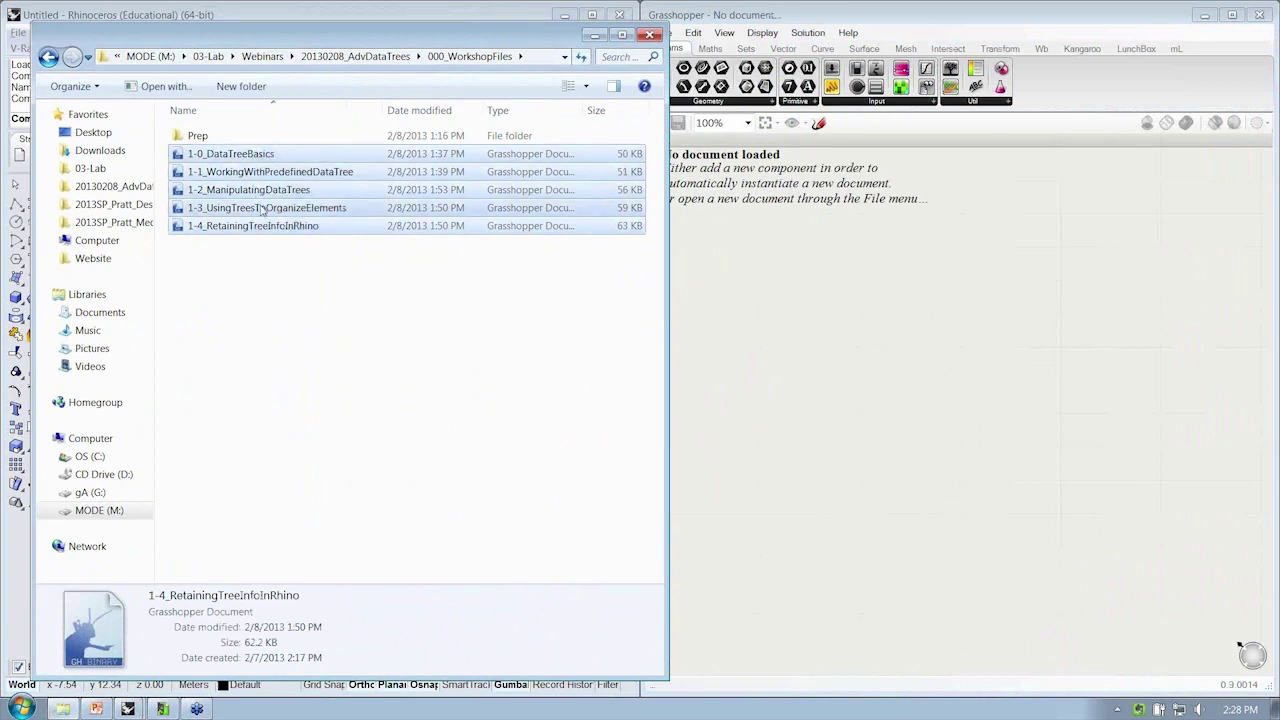
{"action": "left_click", "coordinate": [305, 302]}
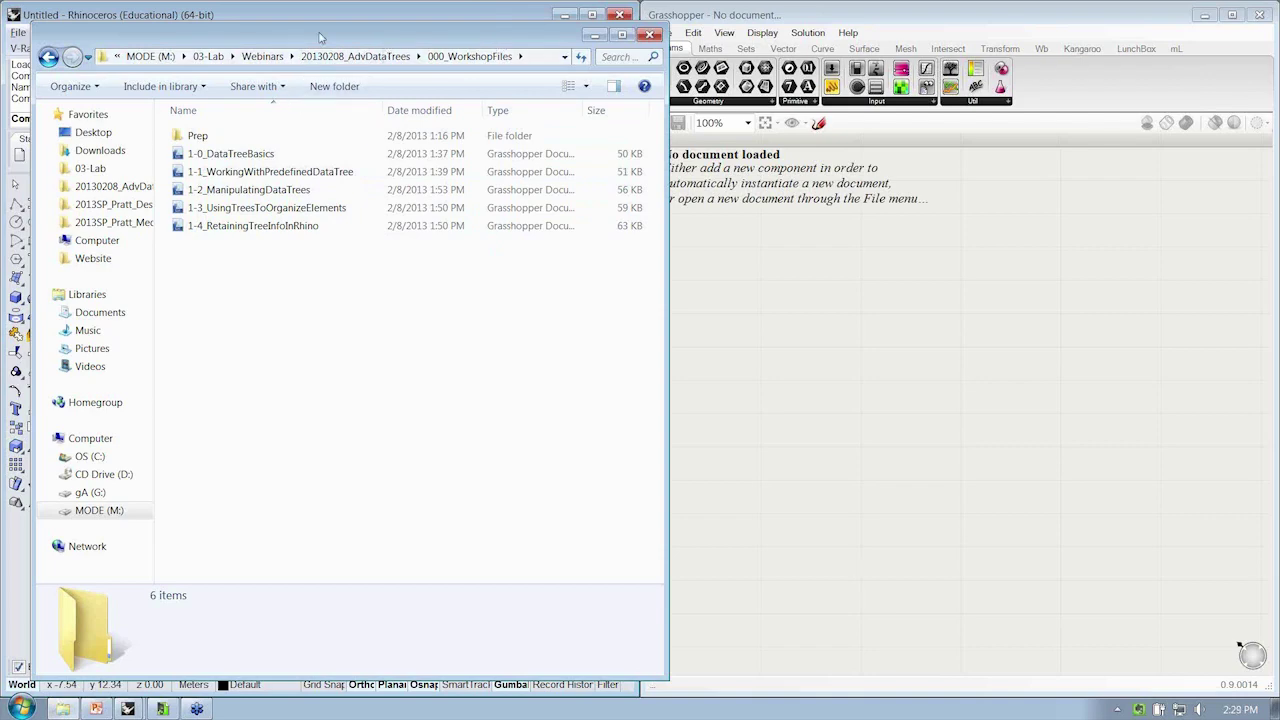
{"action": "key", "text": "alt+F4"}
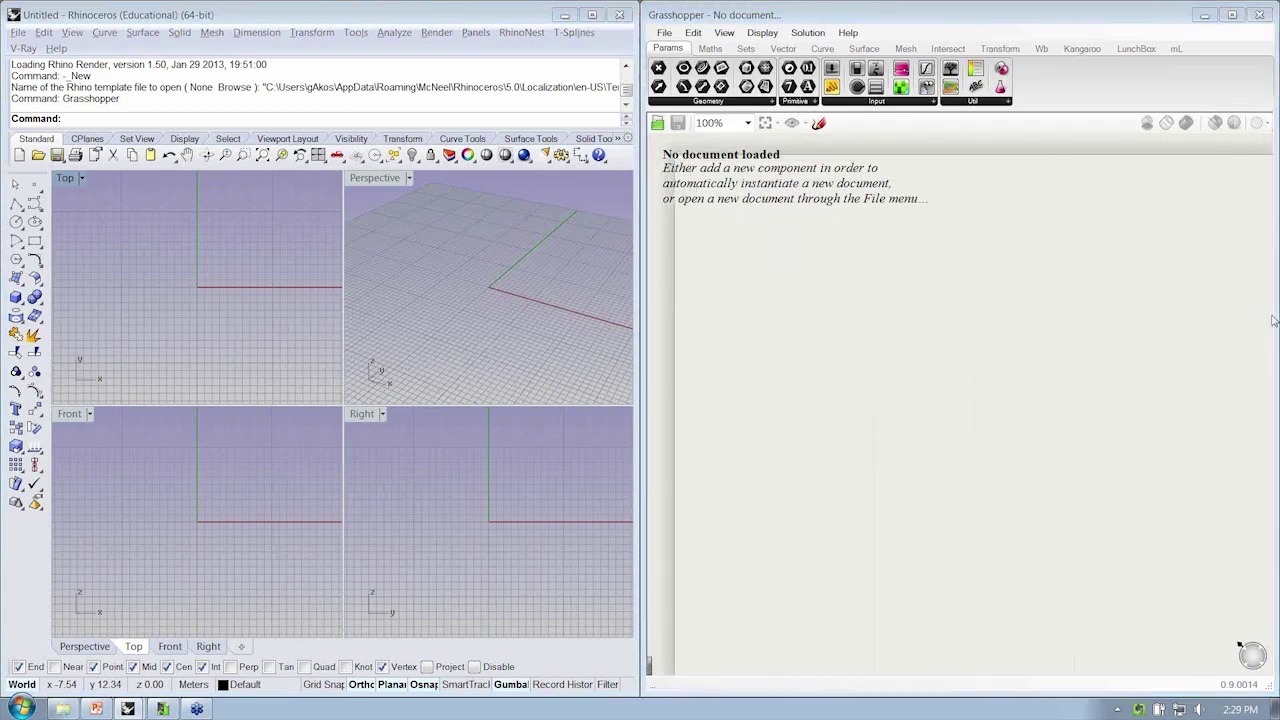
- Paste the copied "modeLab | Advanced Data Trees Curriculum" title panel onto the empty Grasshopper canvas
{"action": "key", "text": "ctrl+v"}
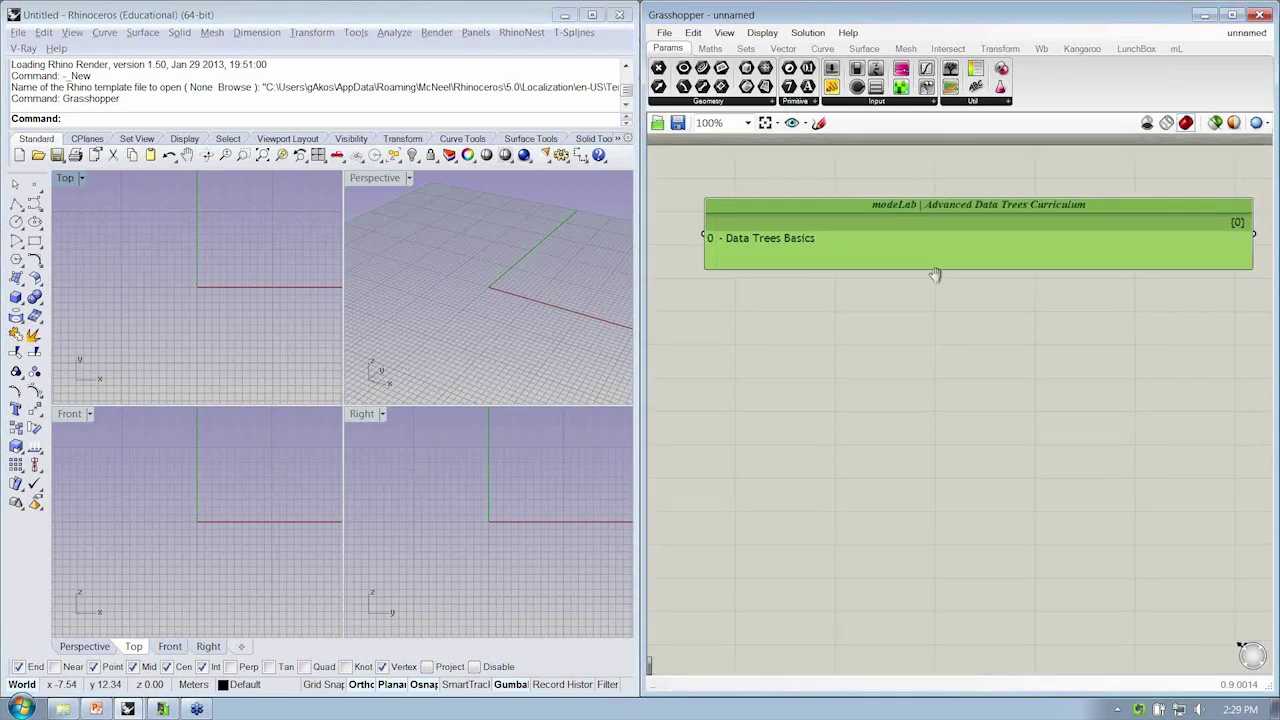
{"action": "mouse_move", "coordinate": [934, 274]}
{"action": "right_mouse_down"}
{"action": "mouse_move", "coordinate": [903, 283]}
{"action": "mouse_move", "coordinate": [920, 294]}
{"action": "right_mouse_up"}
{"action": "left_click", "coordinate": [910, 300]}
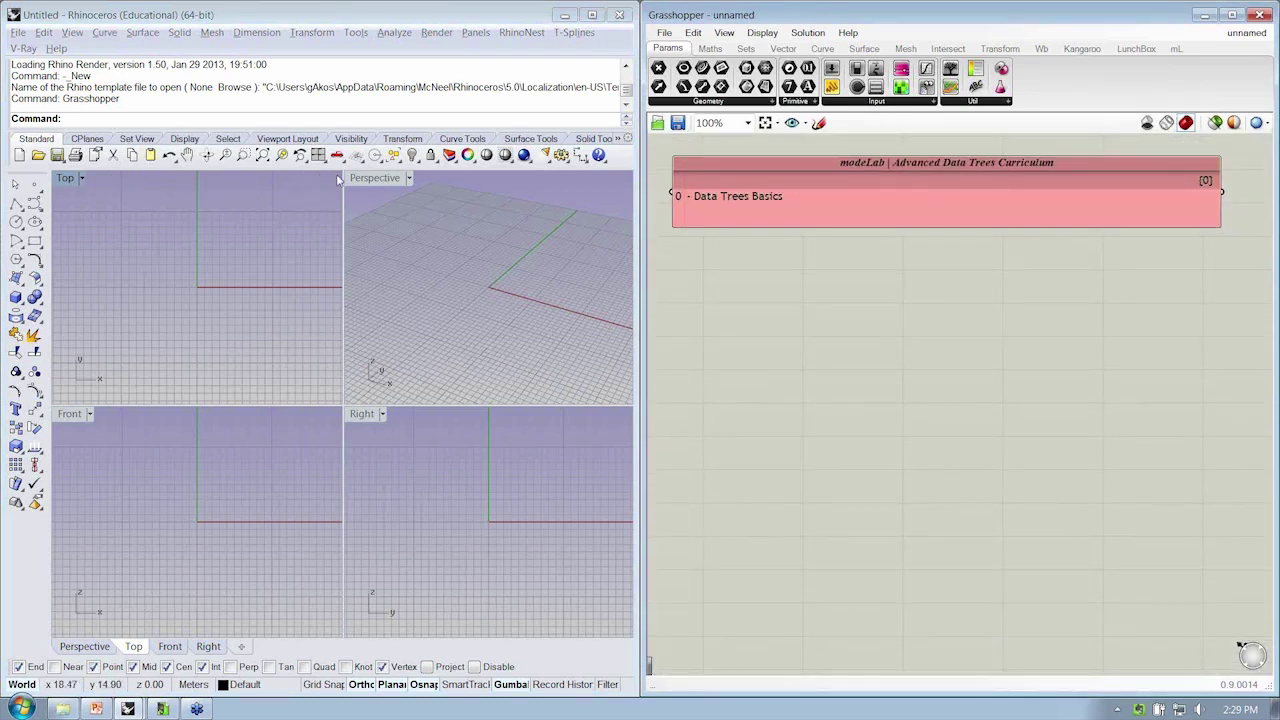
- Maximize the Perspective viewport in Rhino, with the origin and both construction axes in view
{"action": "double_click", "coordinate": [372, 178]}
{"action": "right_click_drag", "start_coordinate": [363, 258], "coordinate": [360, 420]}
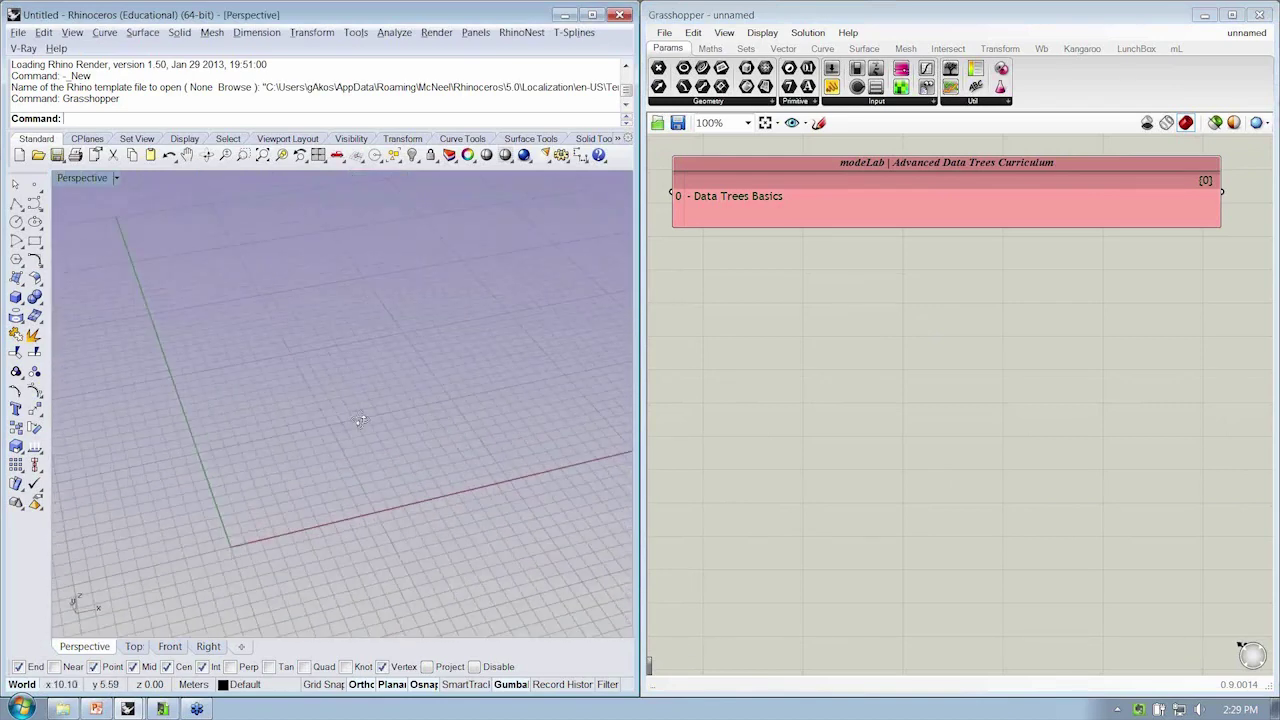
- Add a Point XYZ component from the Vector point components to the Grasshopper canvas, below the title panel
{"action": "left_click", "coordinate": [745, 382]}
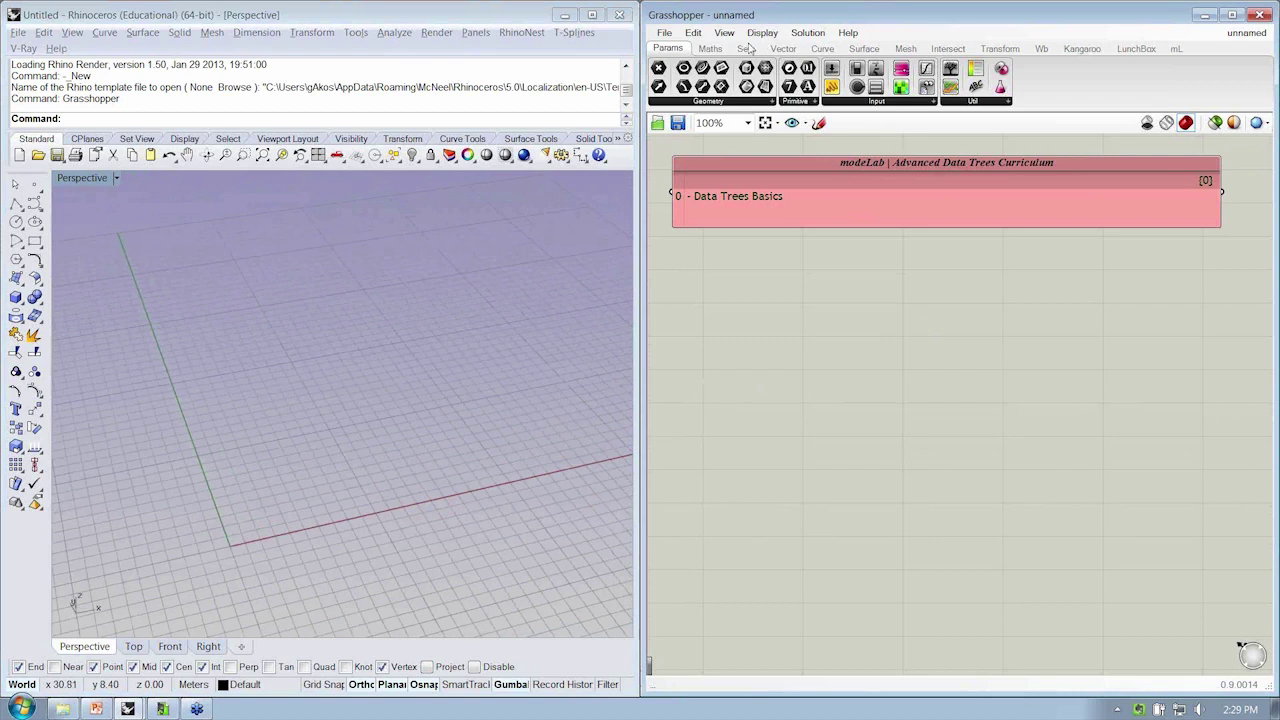
{"action": "left_click", "coordinate": [784, 50]}
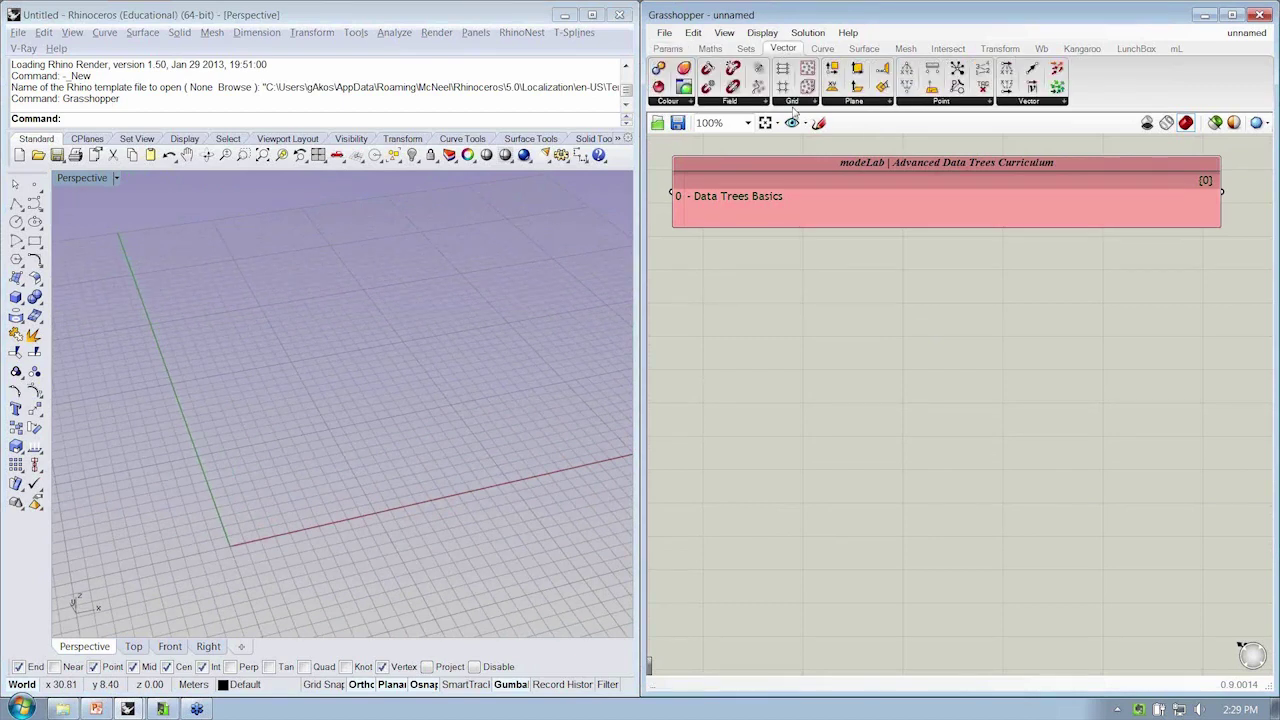
{"action": "left_click", "coordinate": [941, 101]}
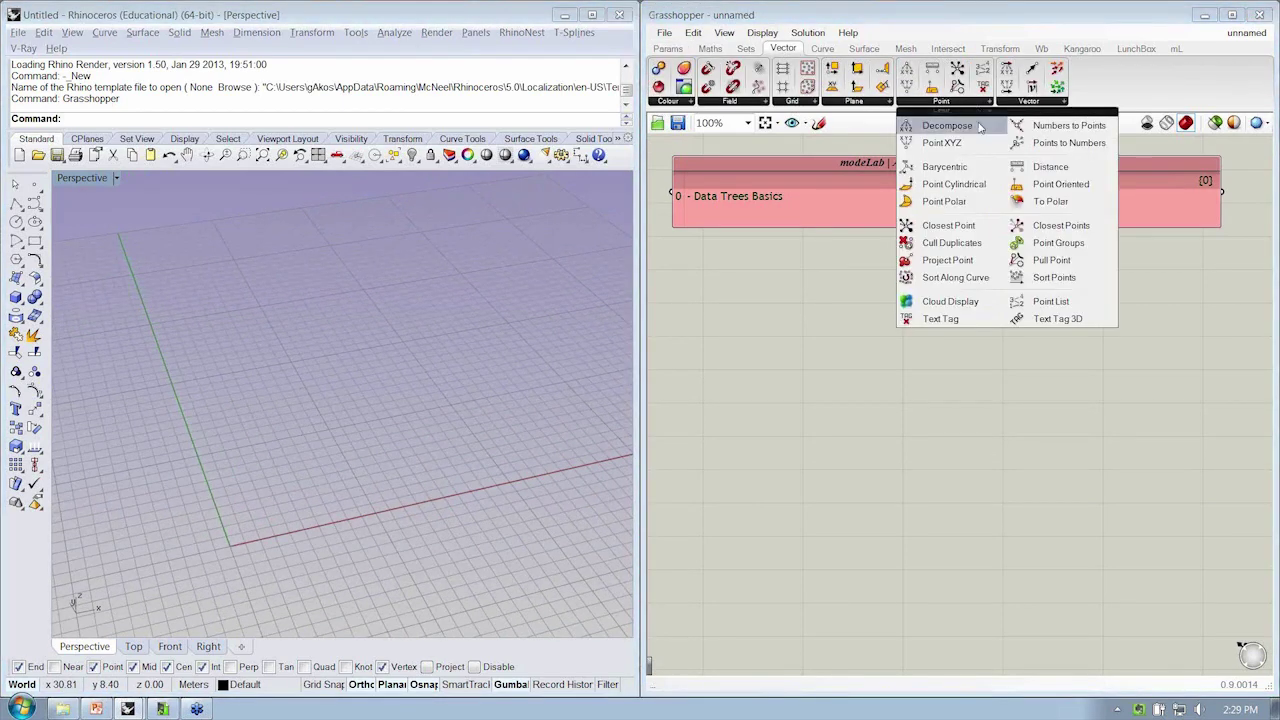
{"action": "left_click", "coordinate": [983, 146]}
{"action": "left_click", "coordinate": [917, 370]}
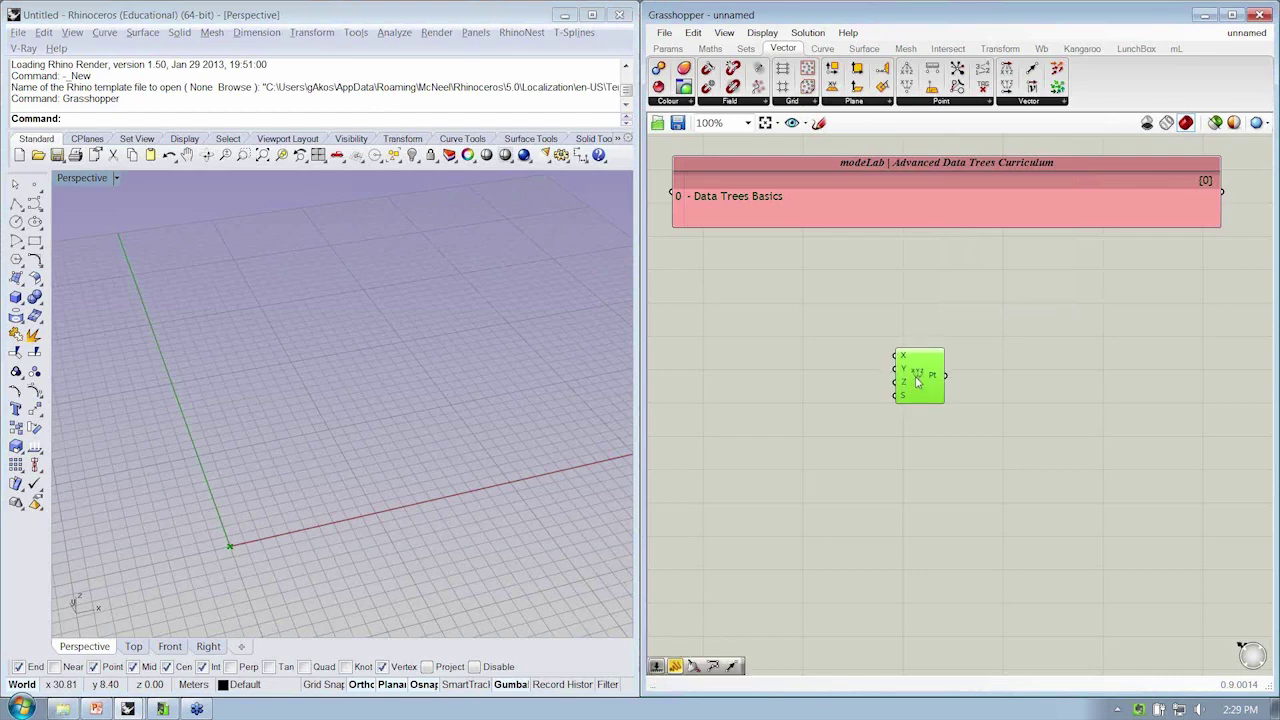
{"action": "right_click_drag", "start_coordinate": [454, 410], "coordinate": [407, 365]}
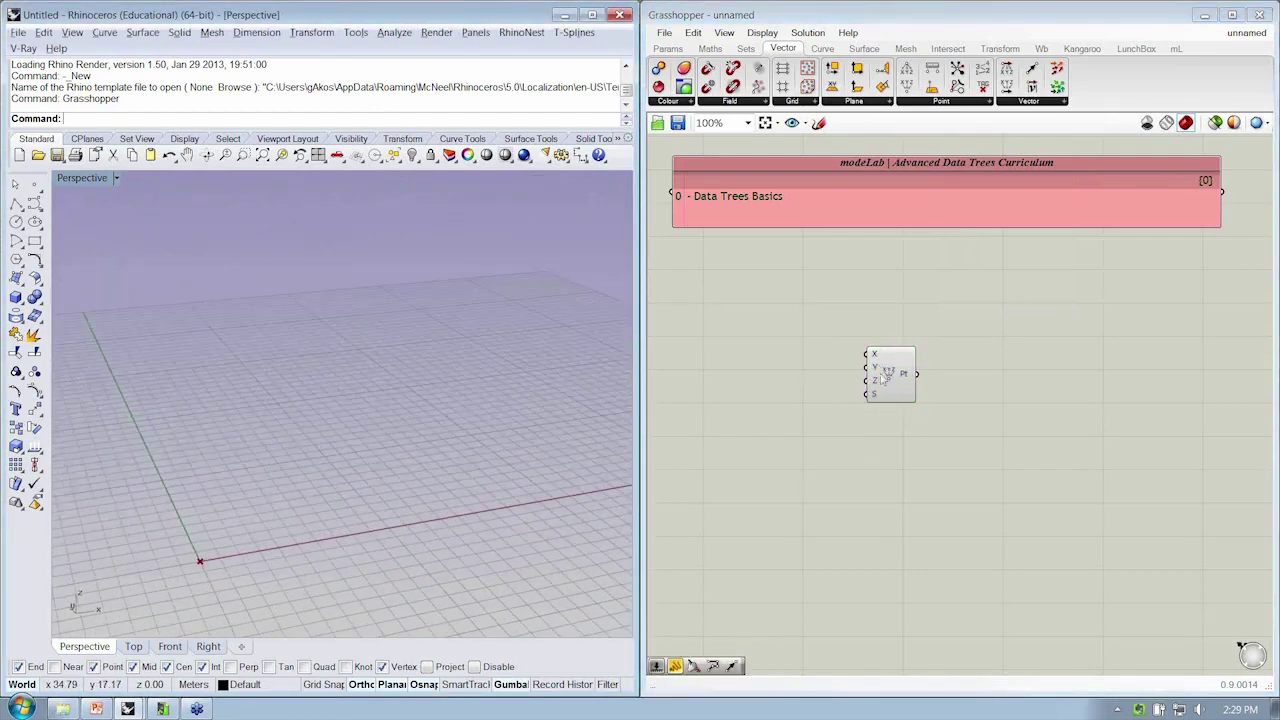
{"action": "left_click_drag", "start_coordinate": [886, 362], "coordinate": [832, 350]}
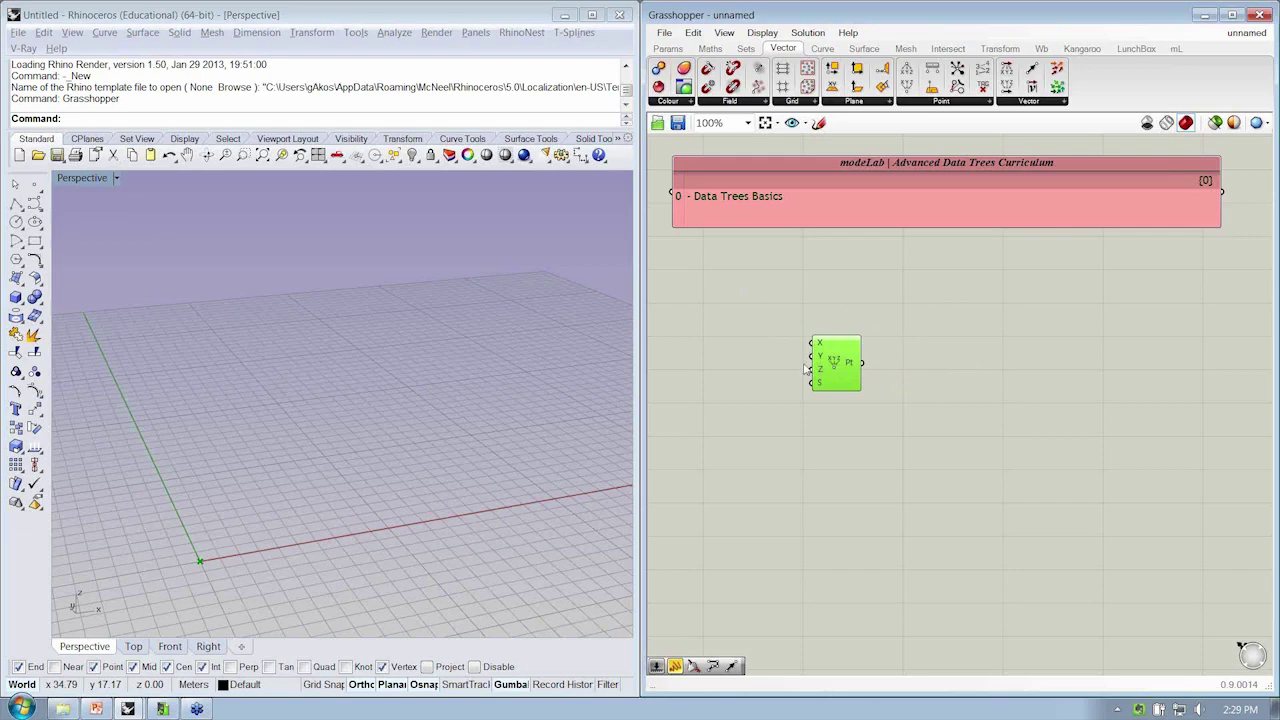
{"action": "right_click_drag", "start_coordinate": [818, 360], "coordinate": [838, 354]}
{"action": "right_click_drag", "start_coordinate": [335, 615], "coordinate": [250, 567]}
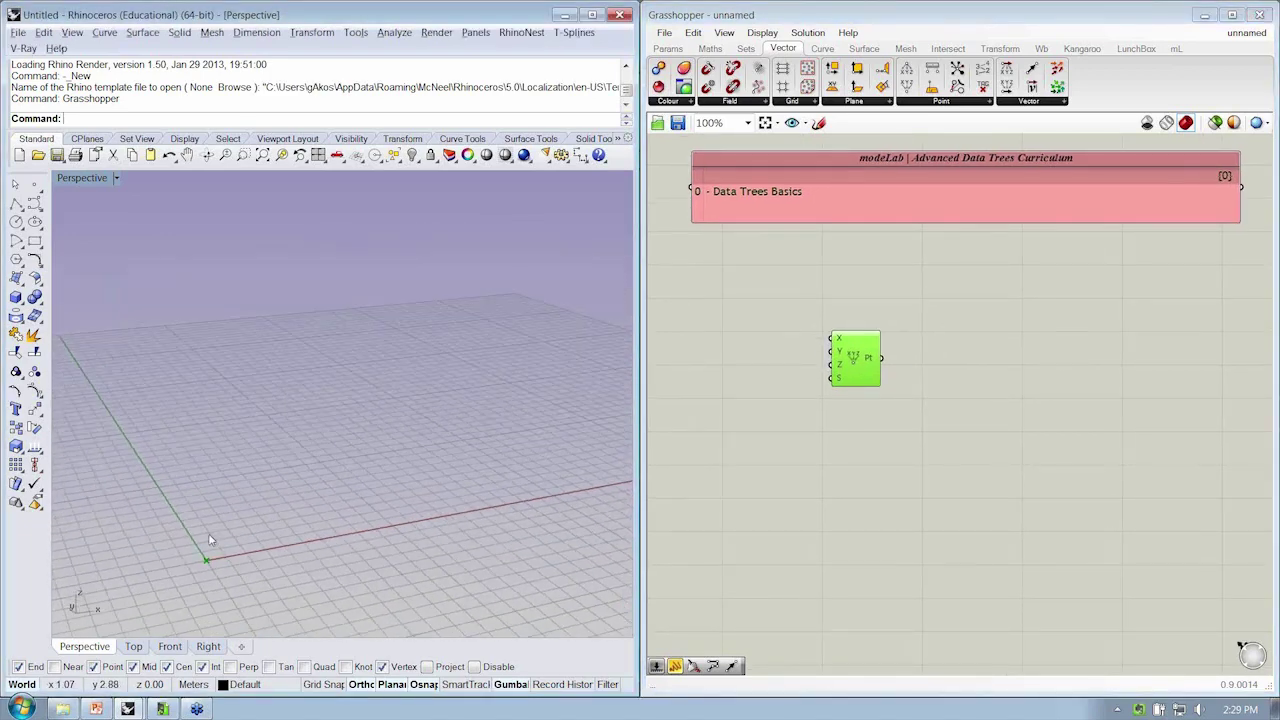
{"action": "right_click_drag", "start_coordinate": [238, 513], "coordinate": [315, 540]}
{"action": "left_click", "coordinate": [716, 439]}
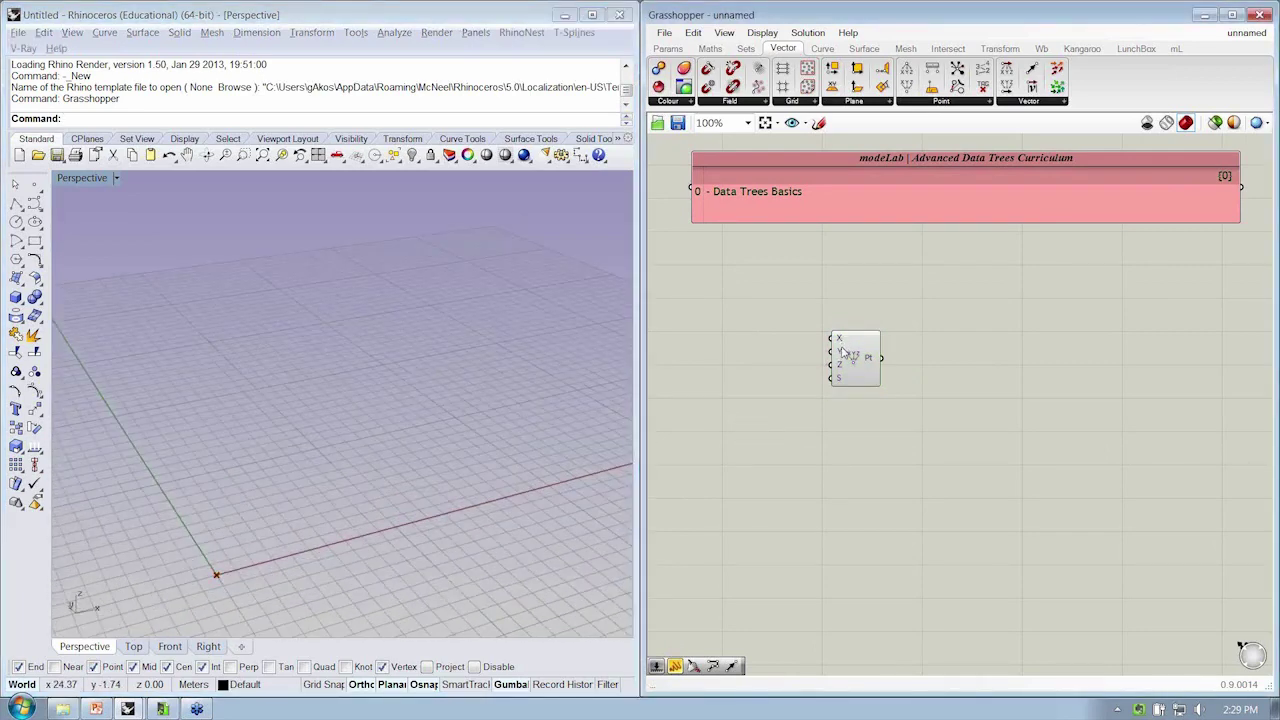
- Reposition the Point XYZ component below the title panel, leaving free canvas space beside its inputs
{"action": "mouse_move", "coordinate": [843, 356]}
{"action": "left_click_drag", "start_coordinate": [842, 353], "coordinate": [811, 310]}
{"action": "scroll", "coordinate": [811, 310], "scroll_direction": "up", "scroll_amount": 2}
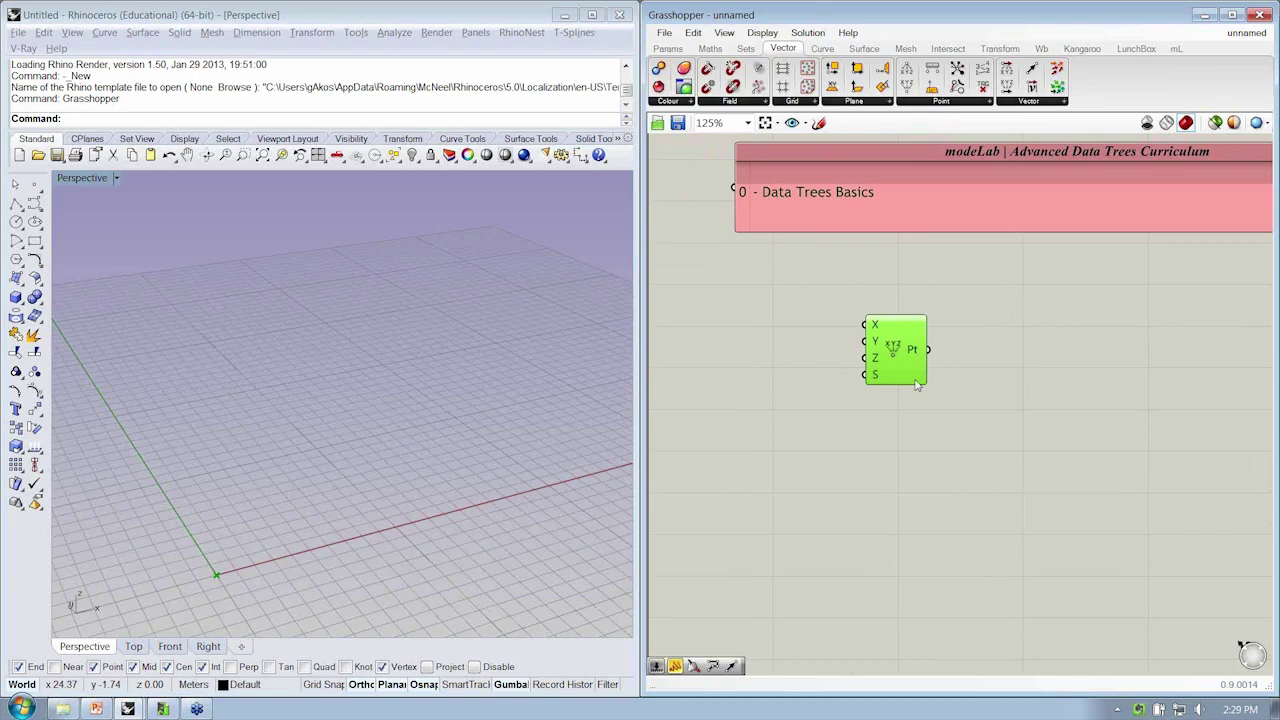
{"action": "left_click", "coordinate": [858, 430]}
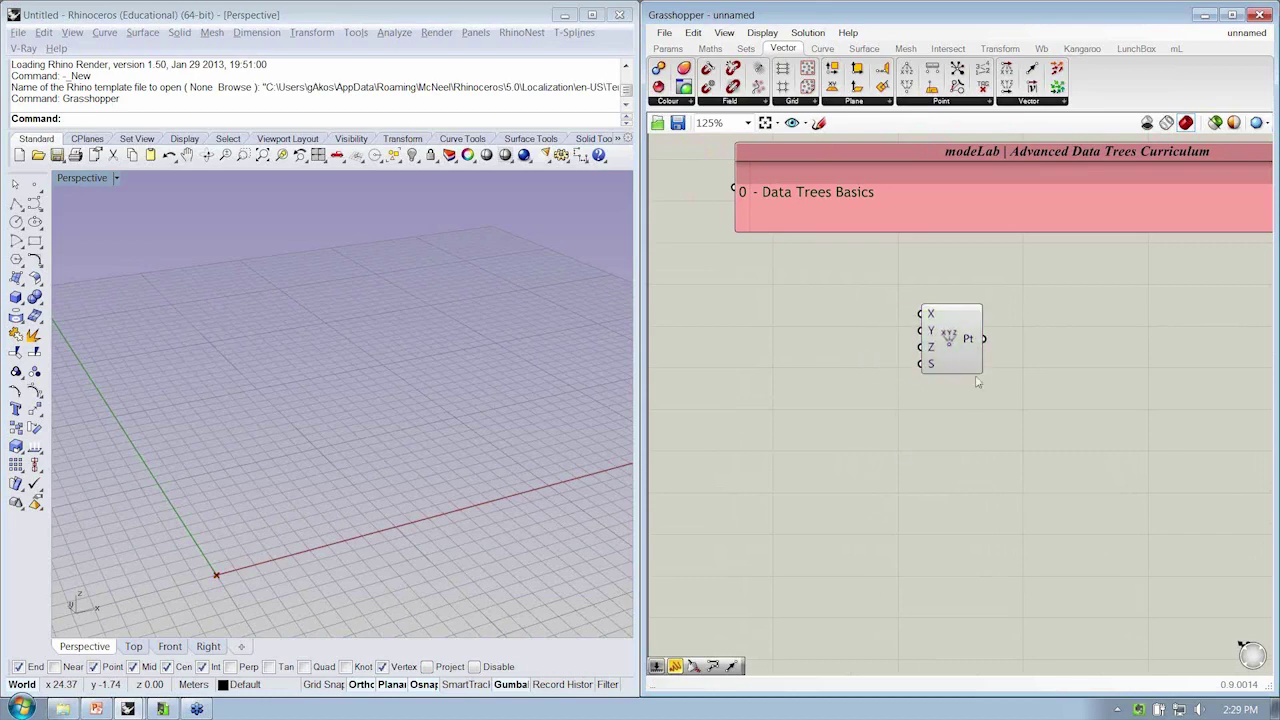
{"action": "left_click_drag", "start_coordinate": [974, 359], "coordinate": [986, 376]}
{"action": "right_click_drag", "start_coordinate": [447, 463], "coordinate": [575, 480]}
{"action": "left_click_drag", "start_coordinate": [957, 375], "coordinate": [1002, 385]}
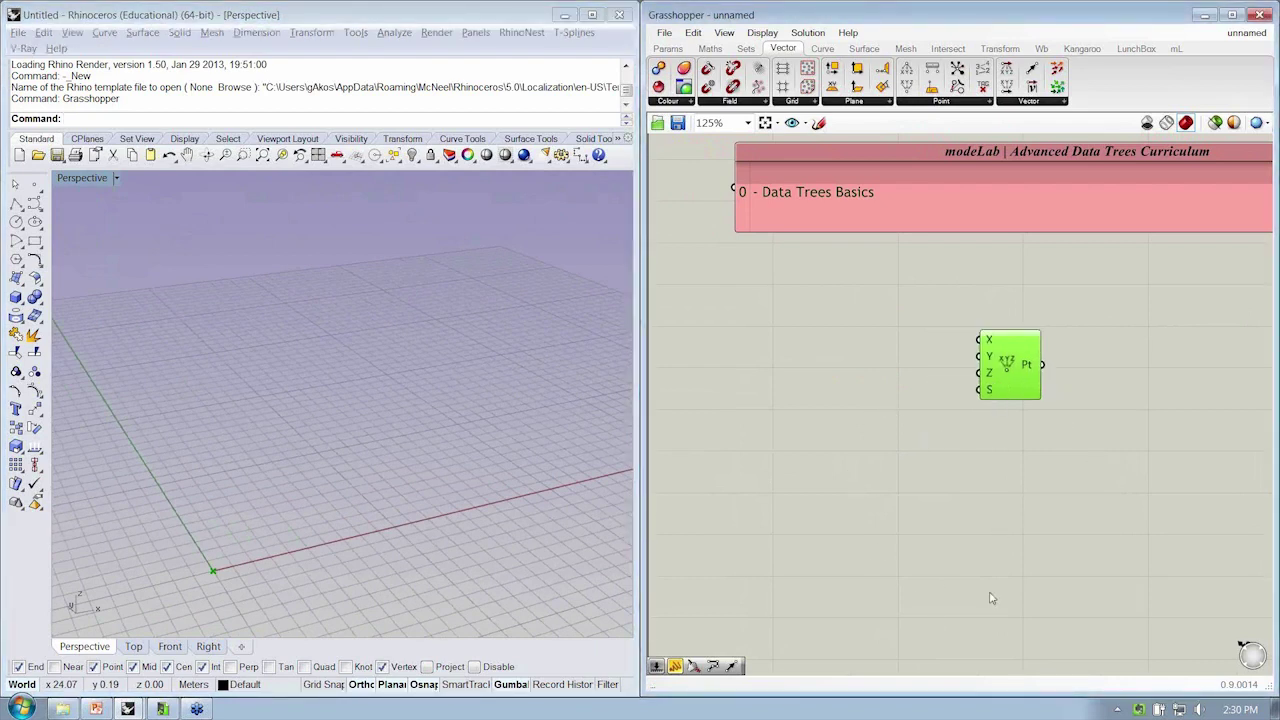
{"action": "right_click_drag", "start_coordinate": [964, 497], "coordinate": [937, 503]}
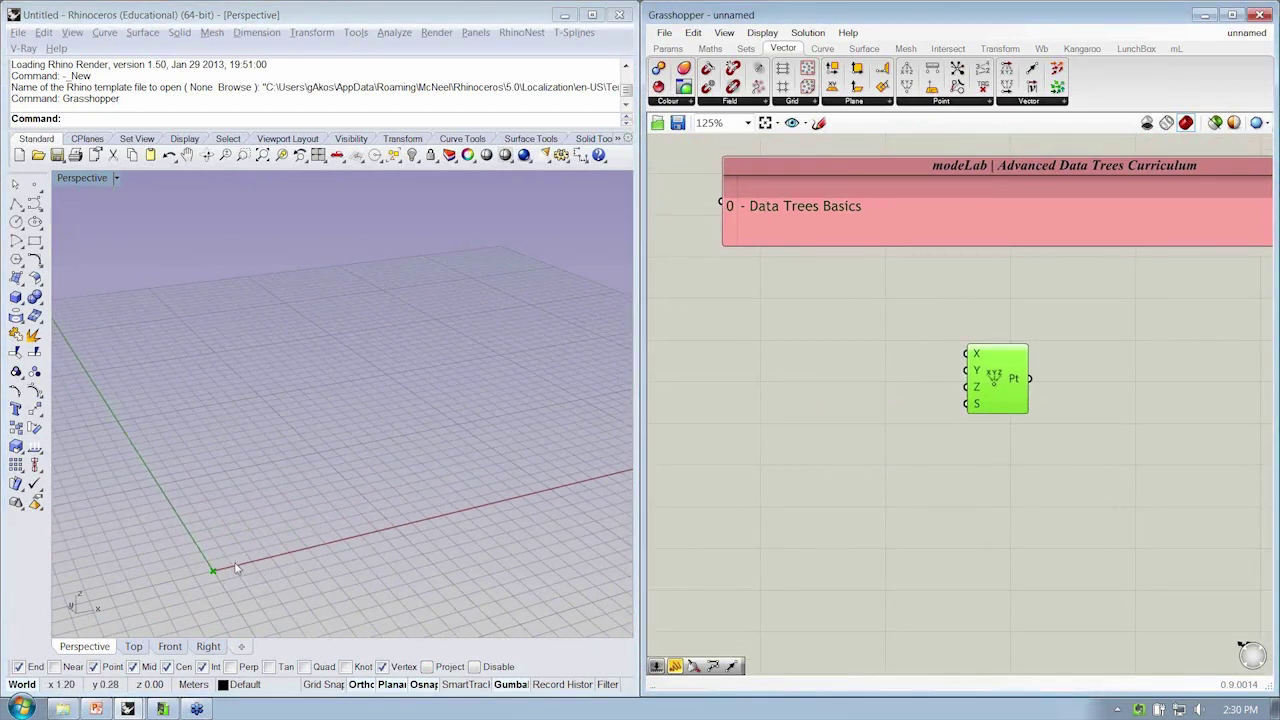
{"action": "right_click_drag", "start_coordinate": [240, 566], "coordinate": [230, 575]}
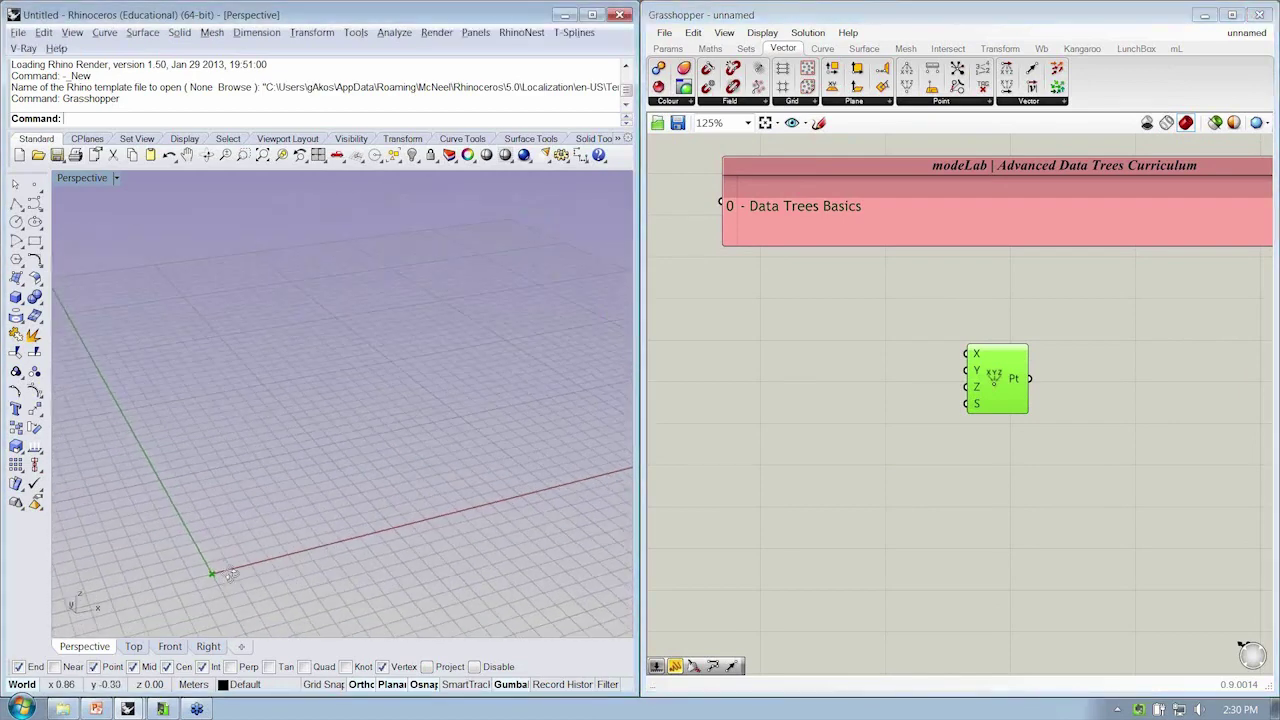
{"action": "left_click", "coordinate": [937, 449]}
{"action": "left_click_drag", "start_coordinate": [980, 362], "coordinate": [933, 377]}
{"action": "mouse_move", "coordinate": [968, 395]}
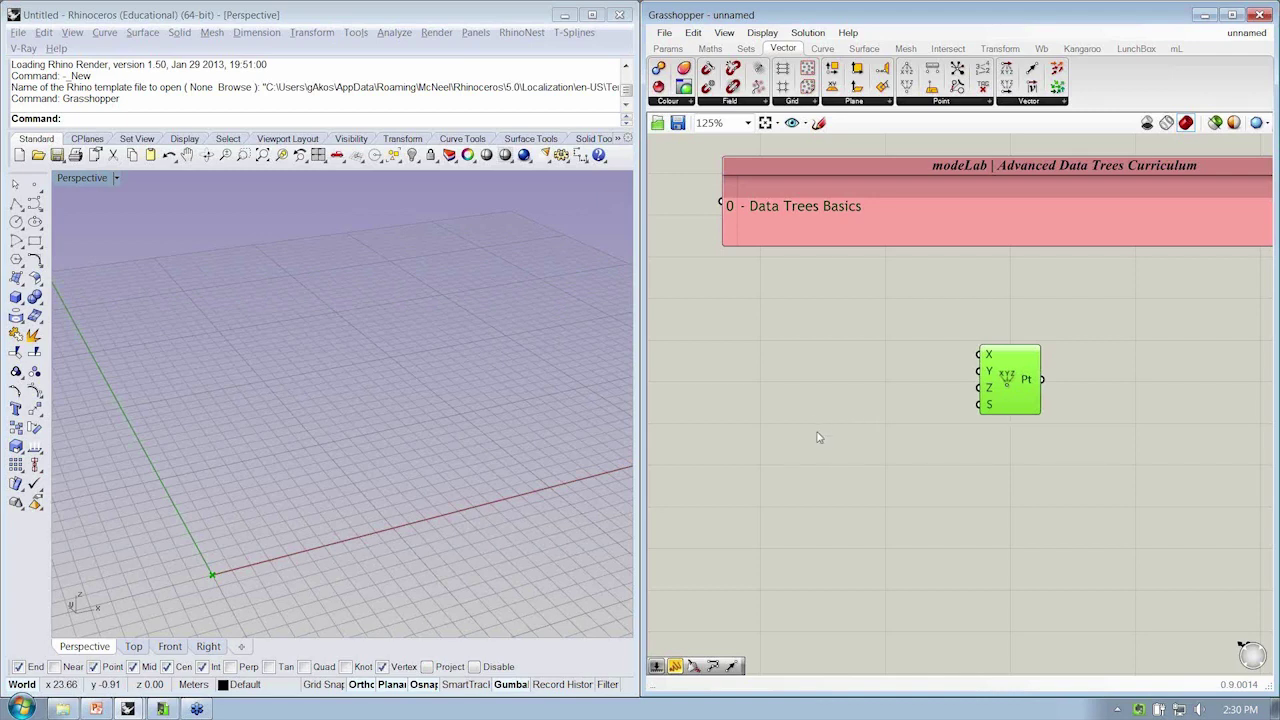
- Add a Series component from the Sets sequence components, on the input side of the Point XYZ component
{"action": "right_click_drag", "start_coordinate": [869, 279], "coordinate": [820, 297]}
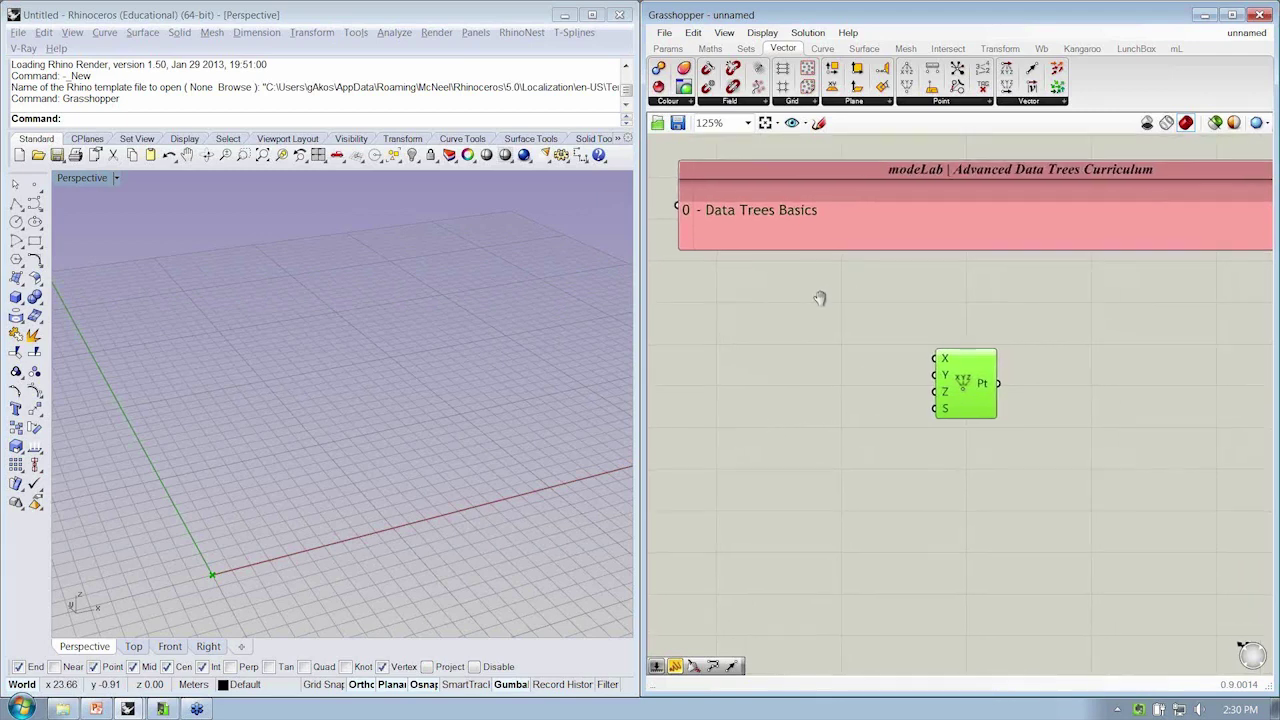
{"action": "left_click", "coordinate": [746, 48]}
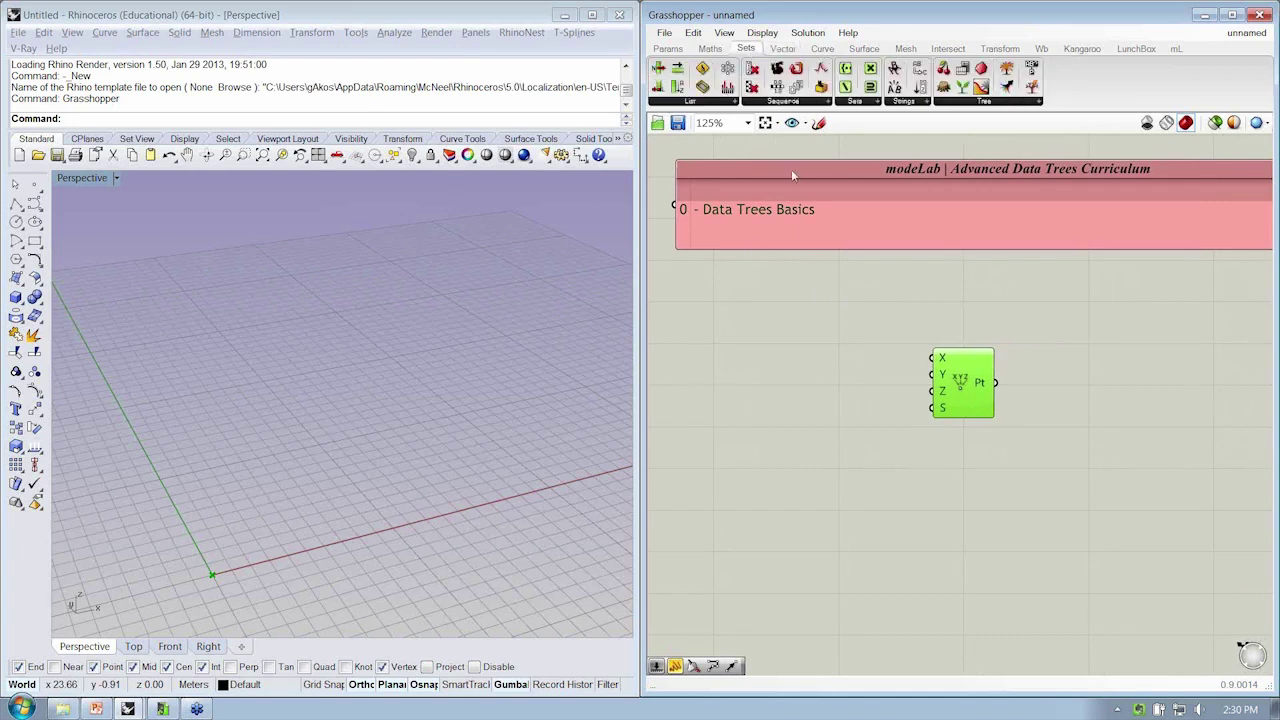
{"action": "left_click", "coordinate": [817, 104]}
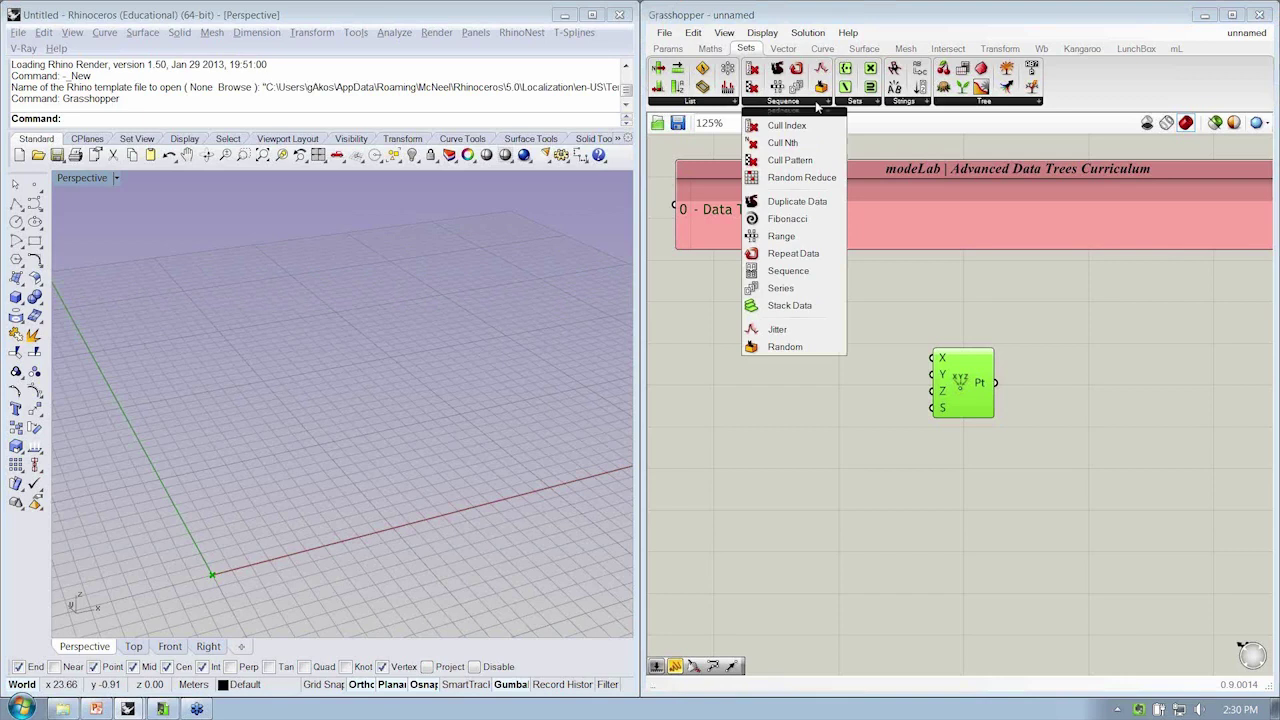
{"action": "left_click", "coordinate": [780, 288]}
{"action": "left_click", "coordinate": [838, 373]}
- Arrange the two components so that Point XYZ sits lower than Series, on its output side, with a gap between them
{"action": "left_click_drag", "start_coordinate": [962, 383], "coordinate": [975, 411]}
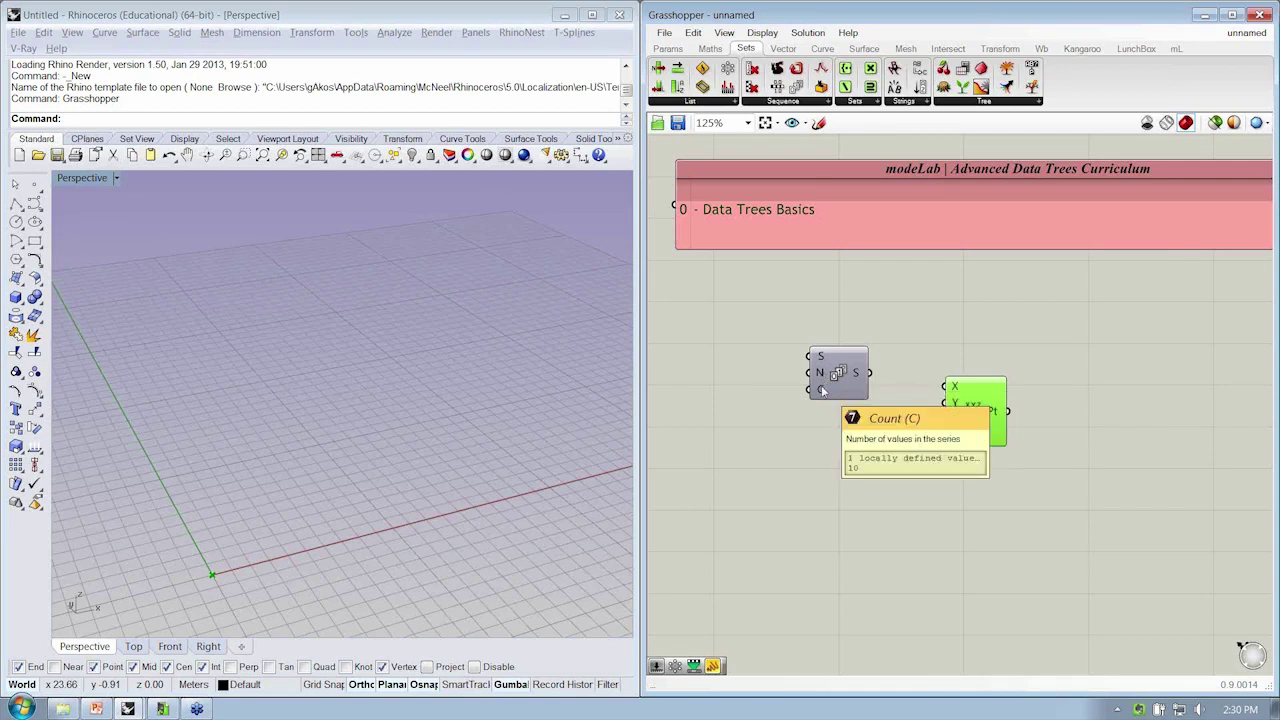
{"action": "right_click_drag", "start_coordinate": [822, 390], "coordinate": [843, 394]}
{"action": "left_click_drag", "start_coordinate": [843, 394], "coordinate": [857, 396]}
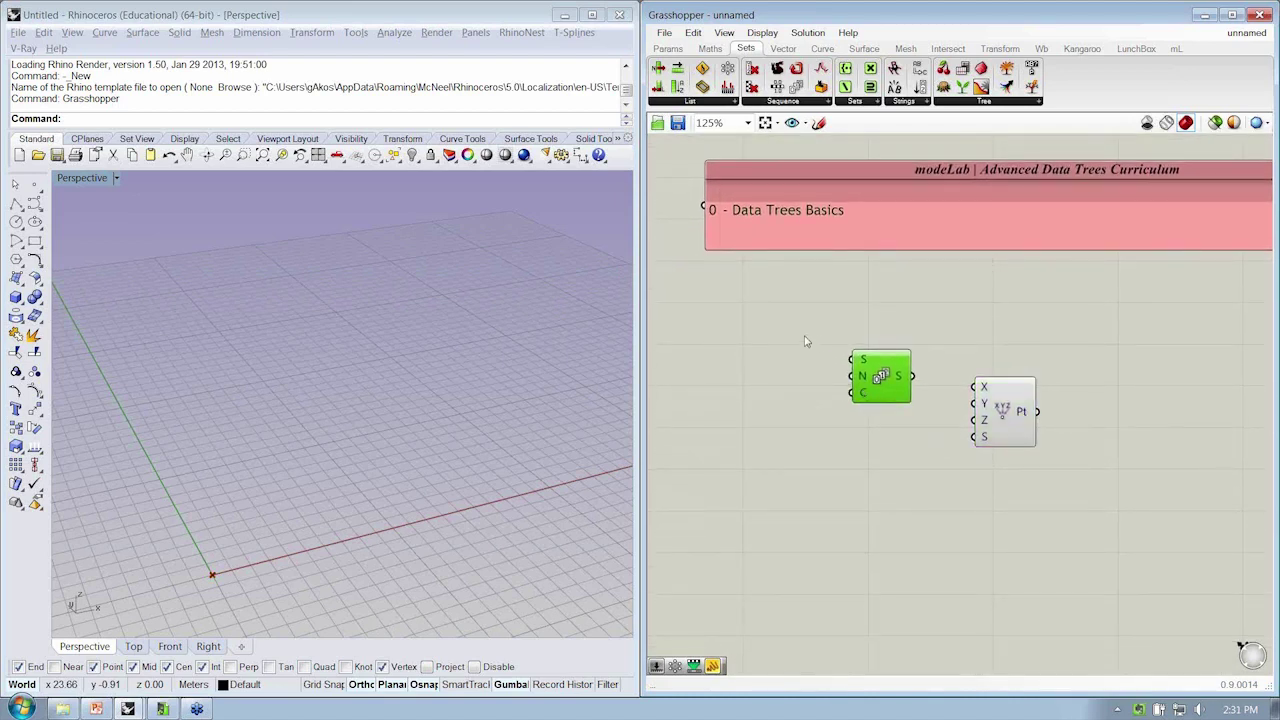
{"action": "right_click_drag", "start_coordinate": [875, 390], "coordinate": [775, 392]}
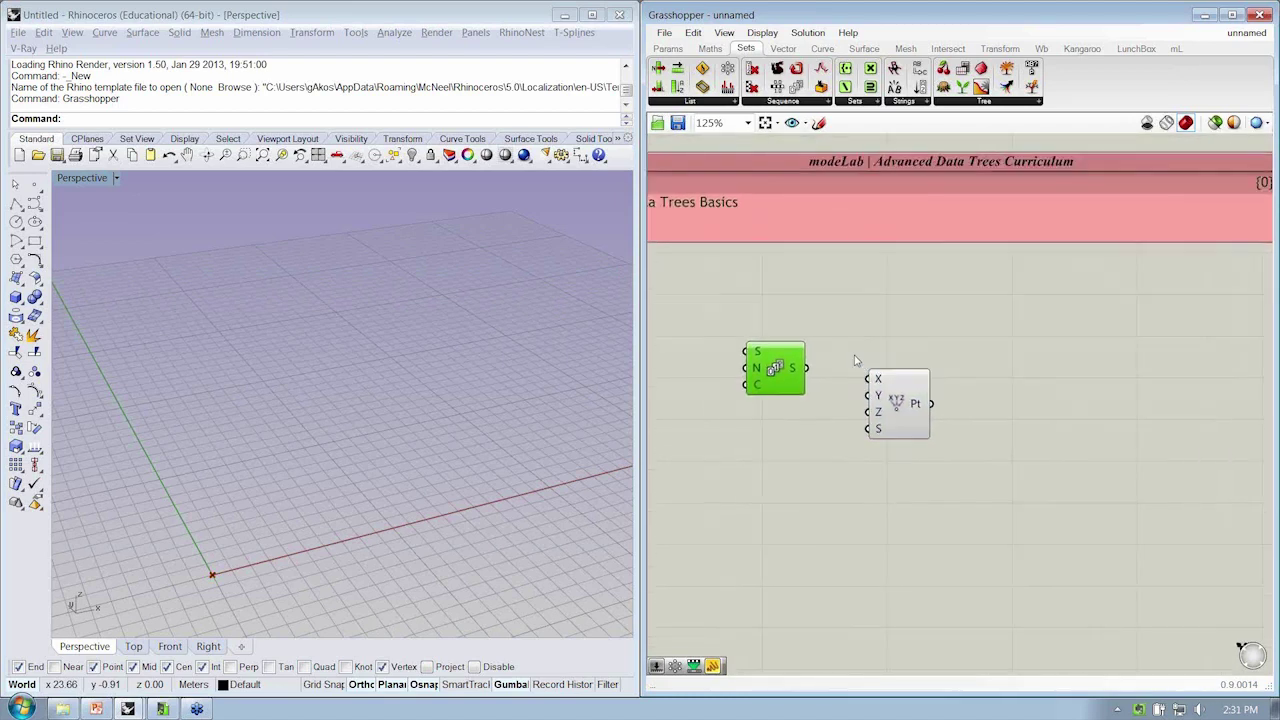
{"action": "left_click_drag", "start_coordinate": [892, 400], "coordinate": [900, 458]}
{"action": "right_click_drag", "start_coordinate": [888, 410], "coordinate": [933, 444]}
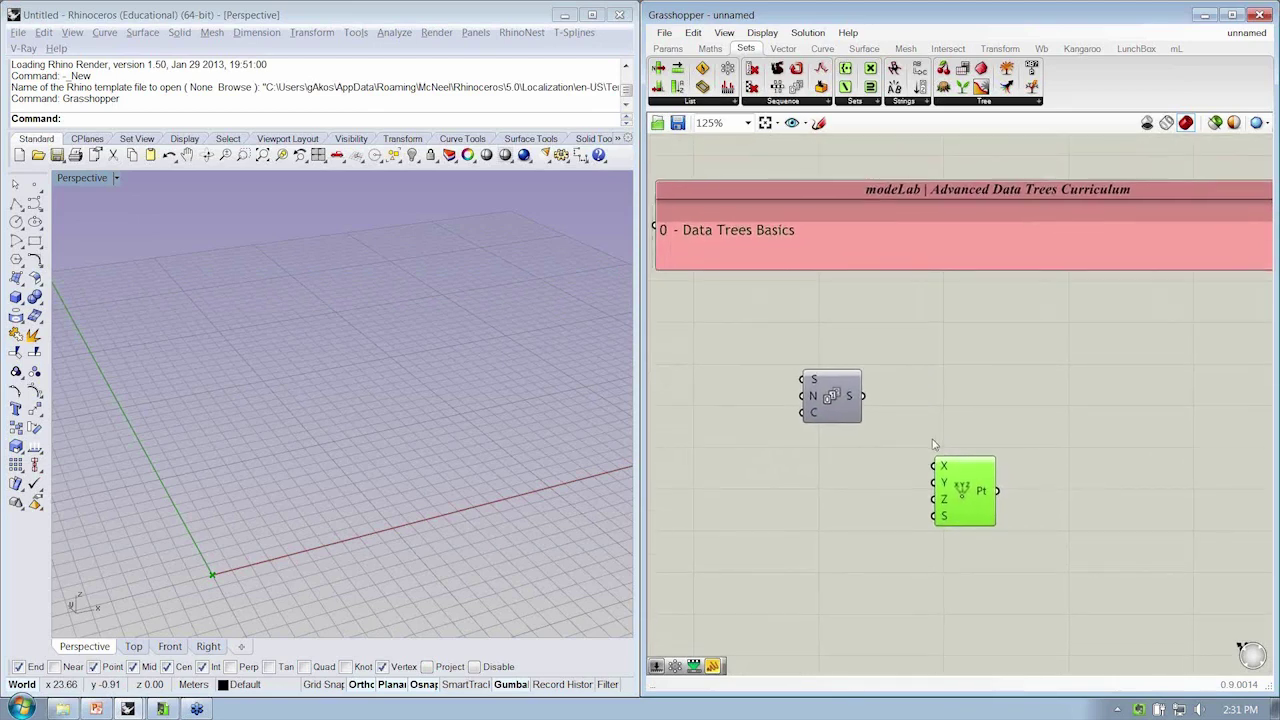
{"action": "right_click_drag", "start_coordinate": [828, 398], "coordinate": [835, 397]}
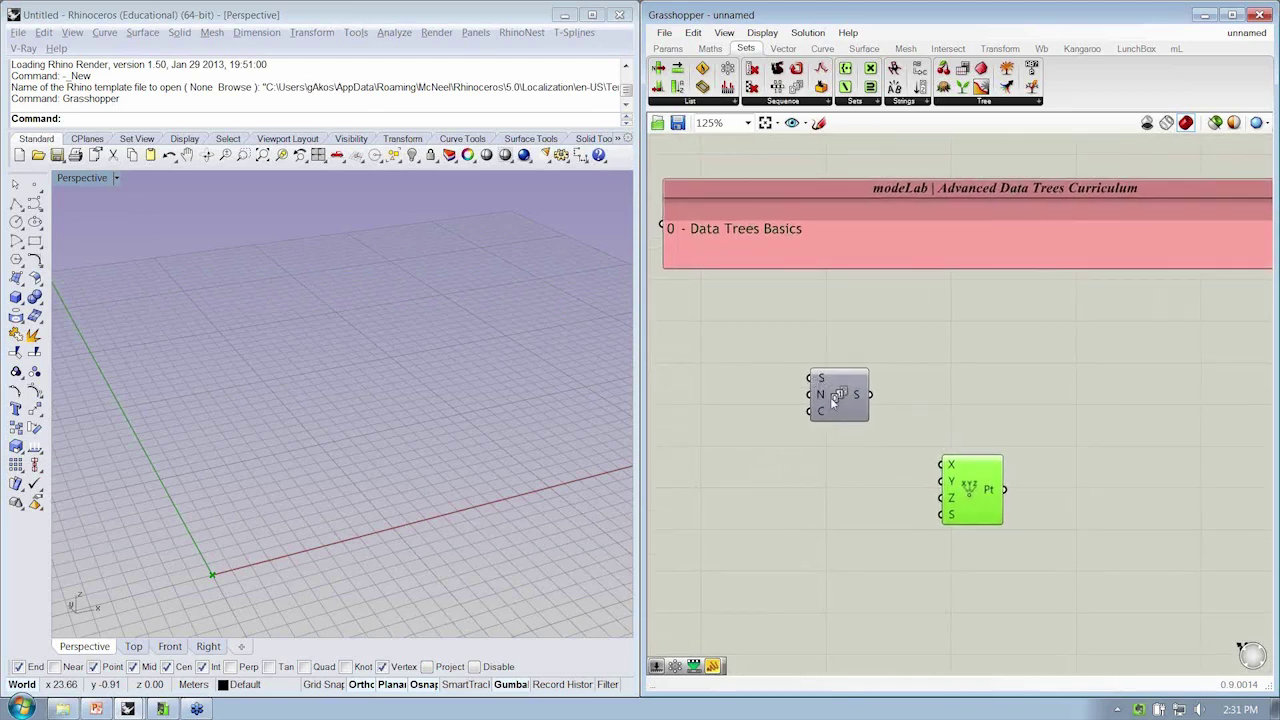
{"action": "right_click_drag", "start_coordinate": [737, 375], "coordinate": [769, 346]}
- Create an integer number slider with range 1 to 25 and value 10, and move the Series component clear of its output
{"action": "double_click", "coordinate": [773, 331]}
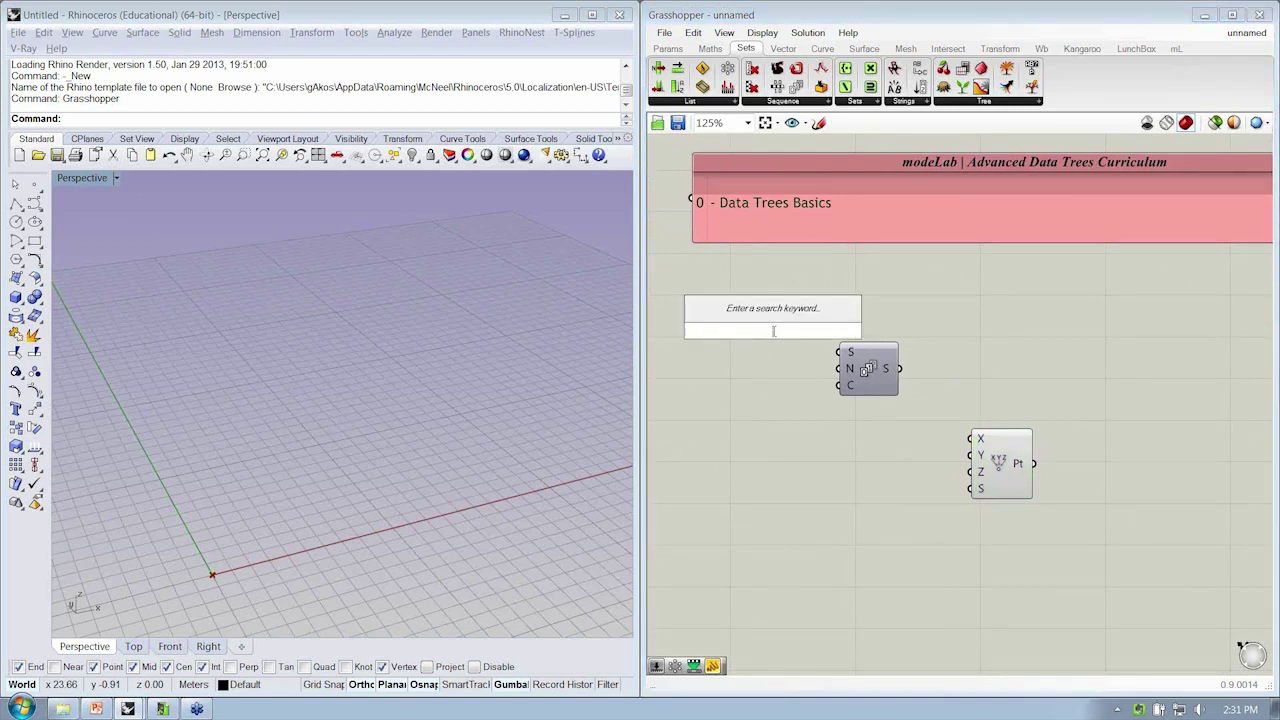
{"action": "type", "text": "1"}
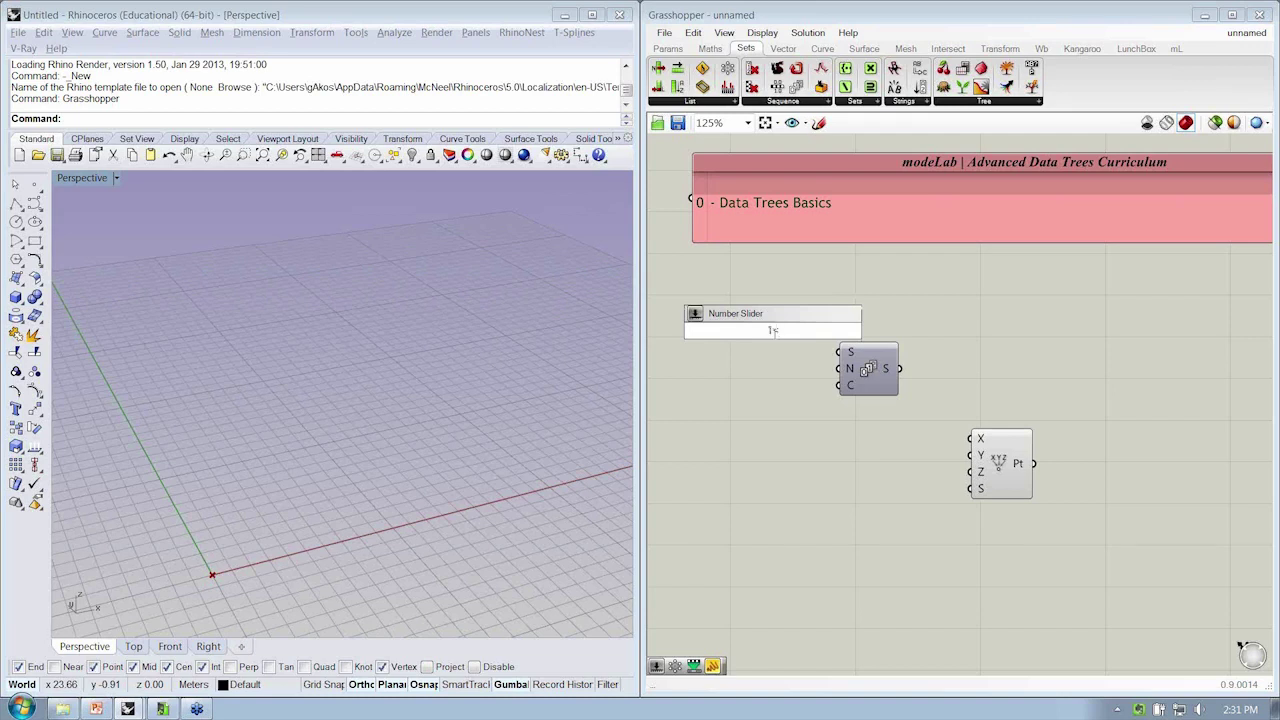
{"action": "type", "text": "<10<25"}
{"action": "key", "text": "Return"}
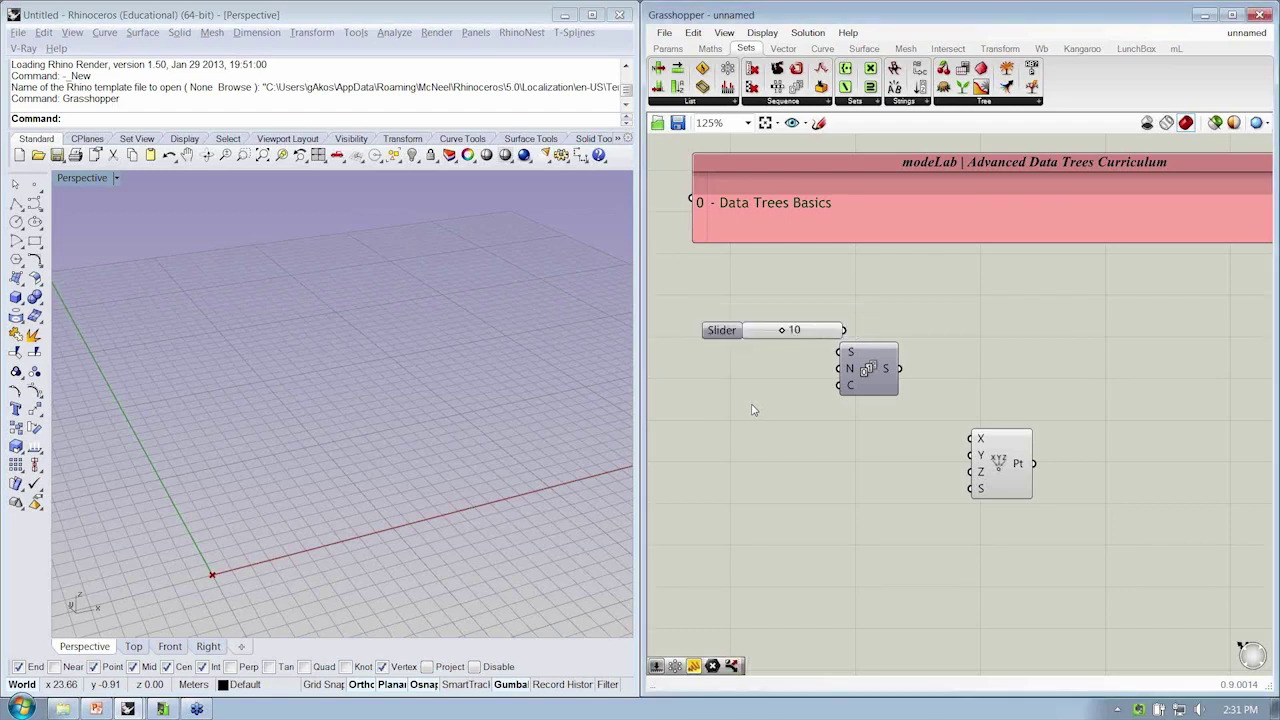
{"action": "left_click_drag", "start_coordinate": [865, 384], "coordinate": [929, 359]}
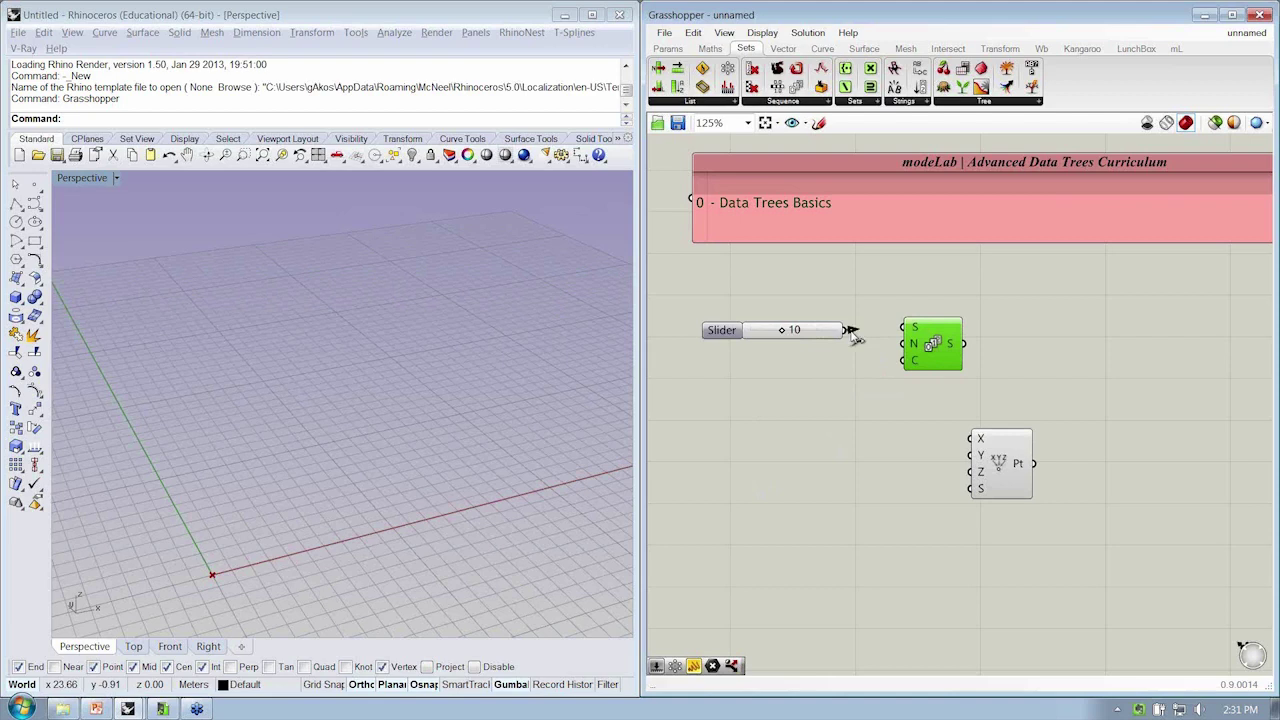
- Connect the slider to the Series count input and wire the Series output into a newly added panel
{"action": "left_click_drag", "start_coordinate": [845, 330], "coordinate": [893, 316]}
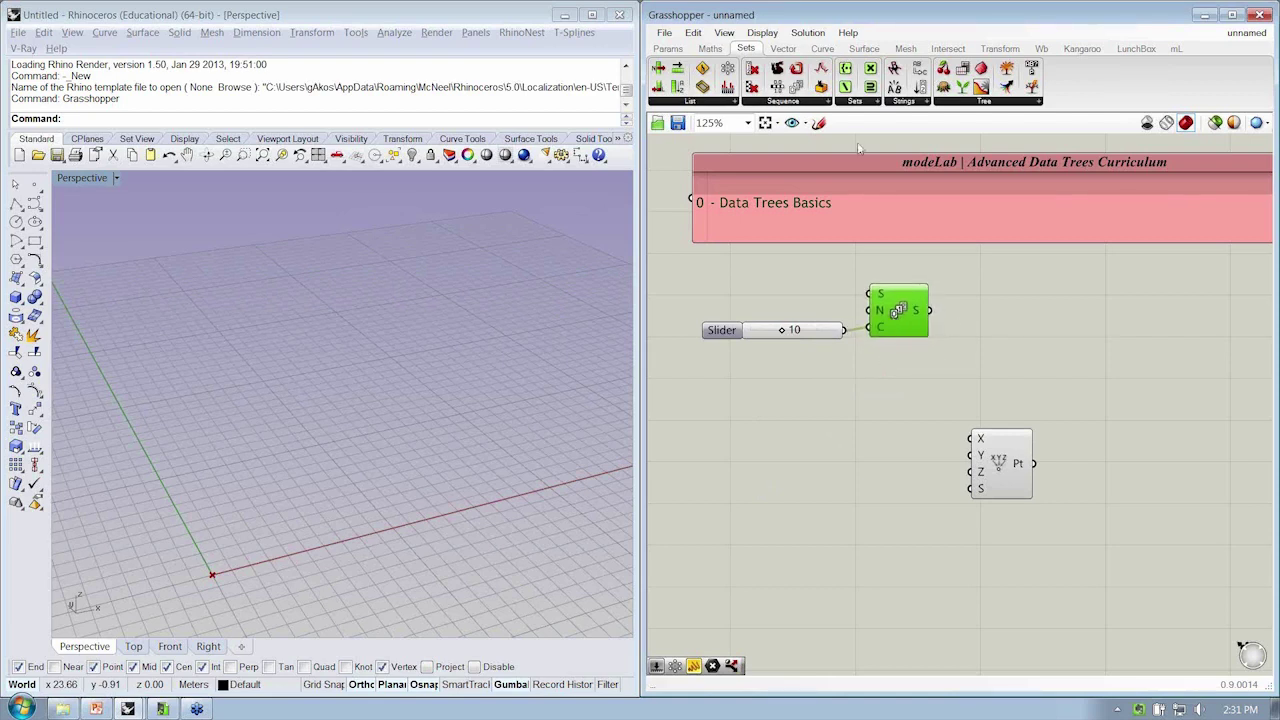
{"action": "left_click", "coordinate": [669, 49]}
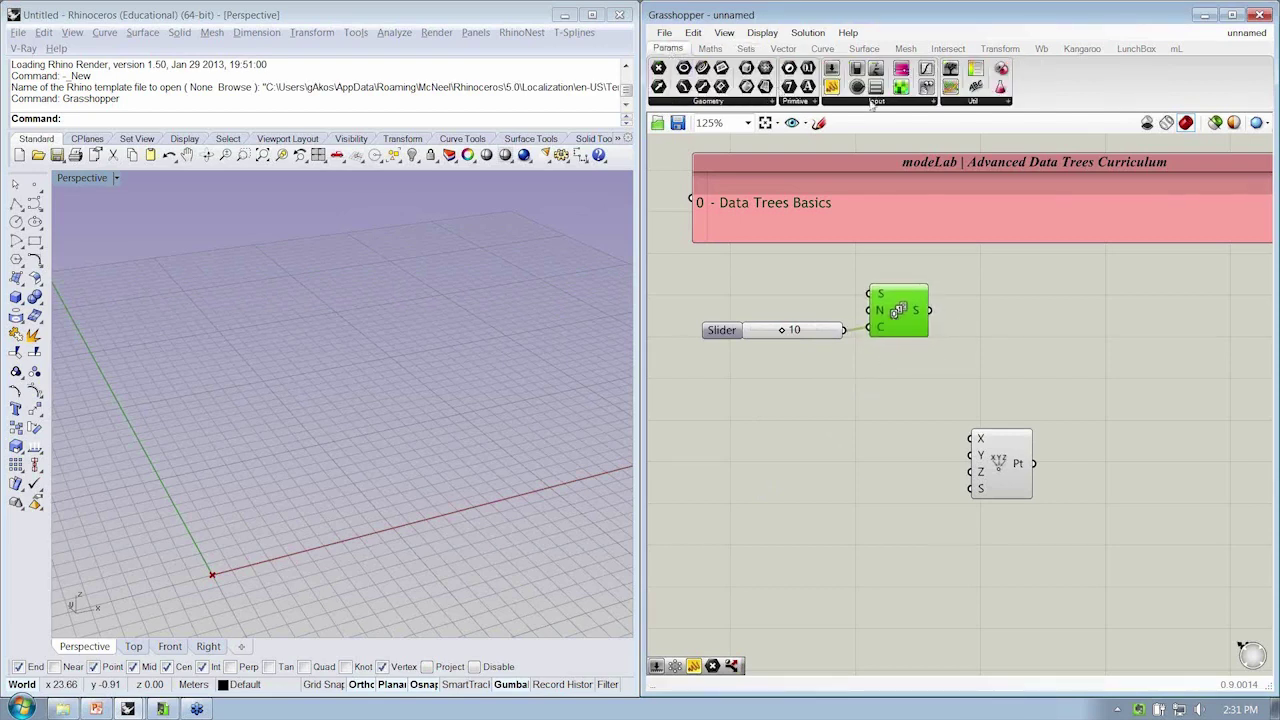
{"action": "left_click", "coordinate": [866, 103]}
{"action": "left_click", "coordinate": [860, 143]}
{"action": "left_click", "coordinate": [1008, 320]}
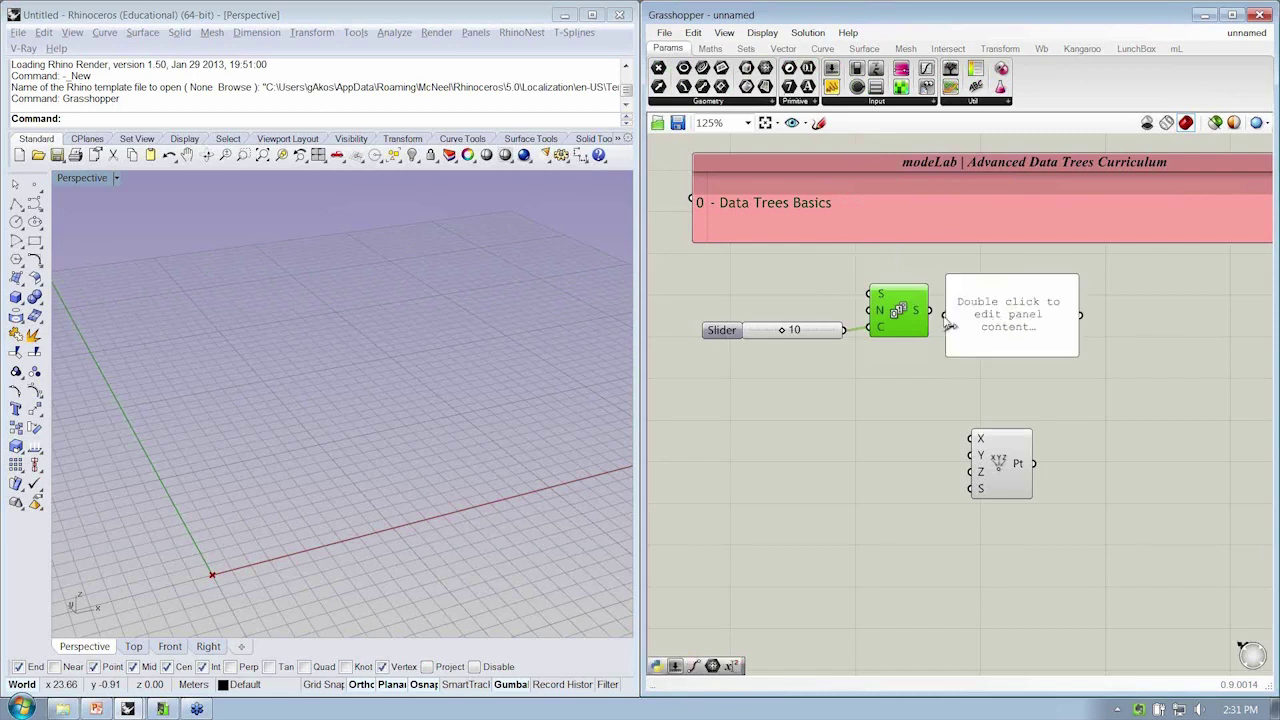
{"action": "left_click_drag", "start_coordinate": [931, 311], "coordinate": [948, 316]}
{"action": "left_click_drag", "start_coordinate": [969, 355], "coordinate": [994, 360]}
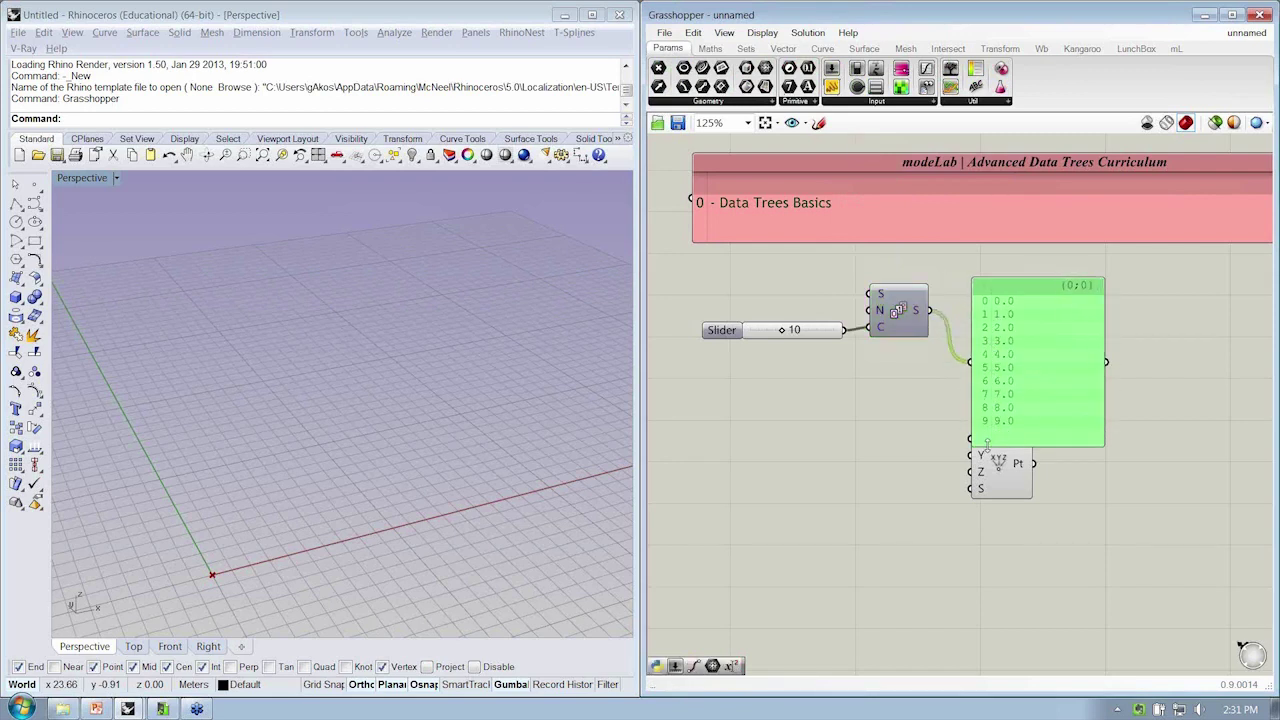
- Arrange the panel beside Series with Point XYZ below it, separated by a gap, and set the slider to 11
{"action": "left_click_drag", "start_coordinate": [987, 441], "coordinate": [974, 486]}
{"action": "left_click_drag", "start_coordinate": [1040, 400], "coordinate": [1027, 393]}
{"action": "left_click", "coordinate": [870, 396]}
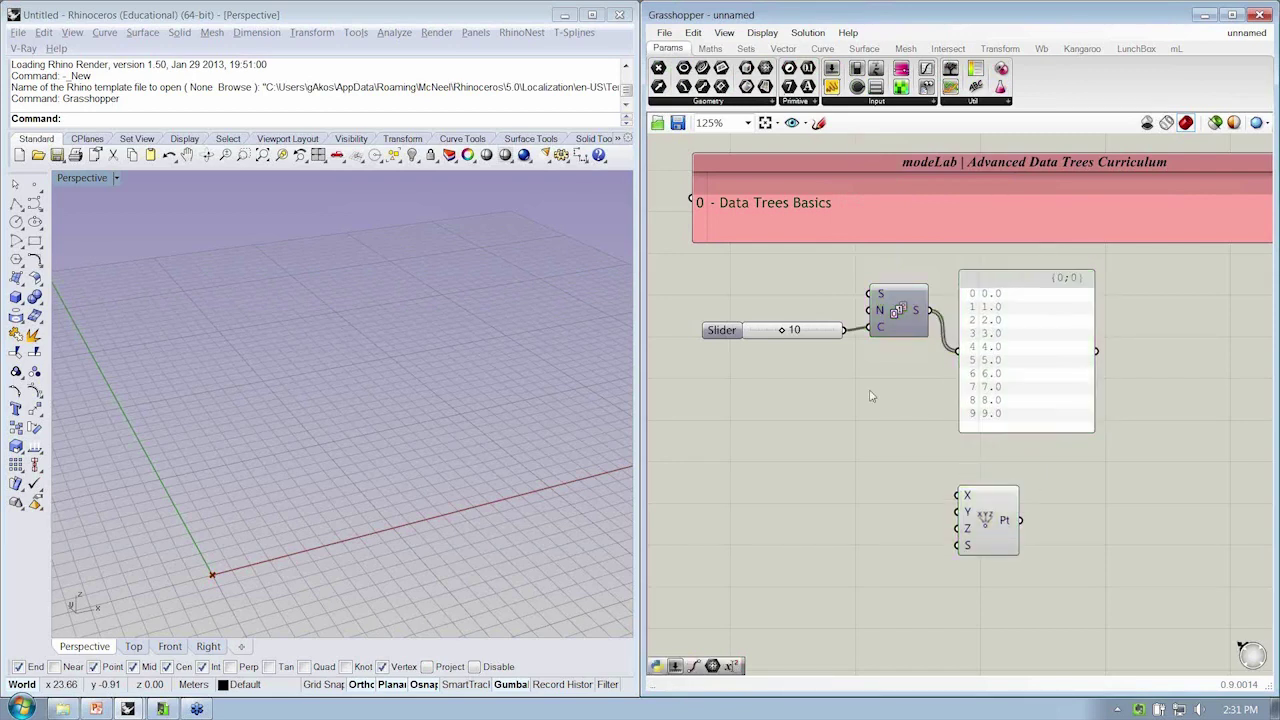
{"action": "left_click", "coordinate": [787, 334]}
{"action": "mouse_move", "coordinate": [787, 334]}
{"action": "left_mouse_down"}
{"action": "mouse_move", "coordinate": [766, 336]}
{"action": "mouse_move", "coordinate": [790, 342]}
{"action": "left_mouse_up"}
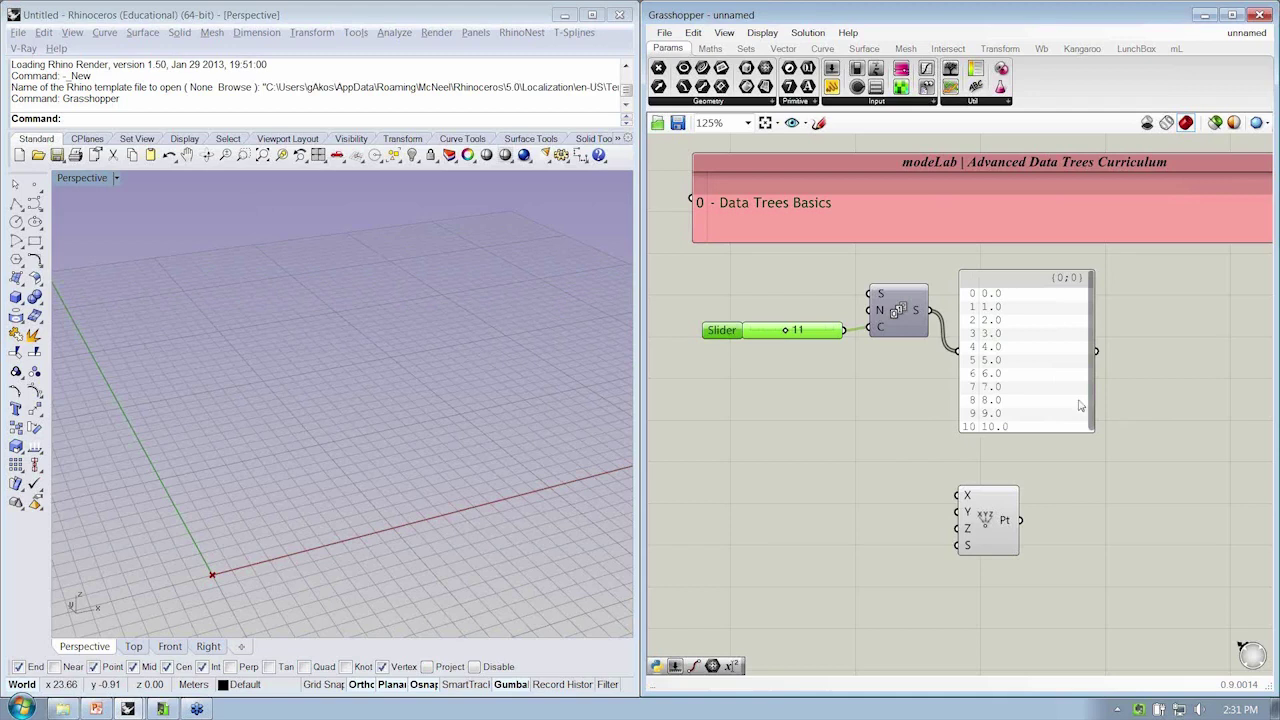
- Shift the panel farther from Series, raise Point XYZ, and connect the Series output to its X input
{"action": "left_click_drag", "start_coordinate": [1080, 405], "coordinate": [1200, 403]}
{"action": "left_click_drag", "start_coordinate": [1008, 550], "coordinate": [1028, 490]}
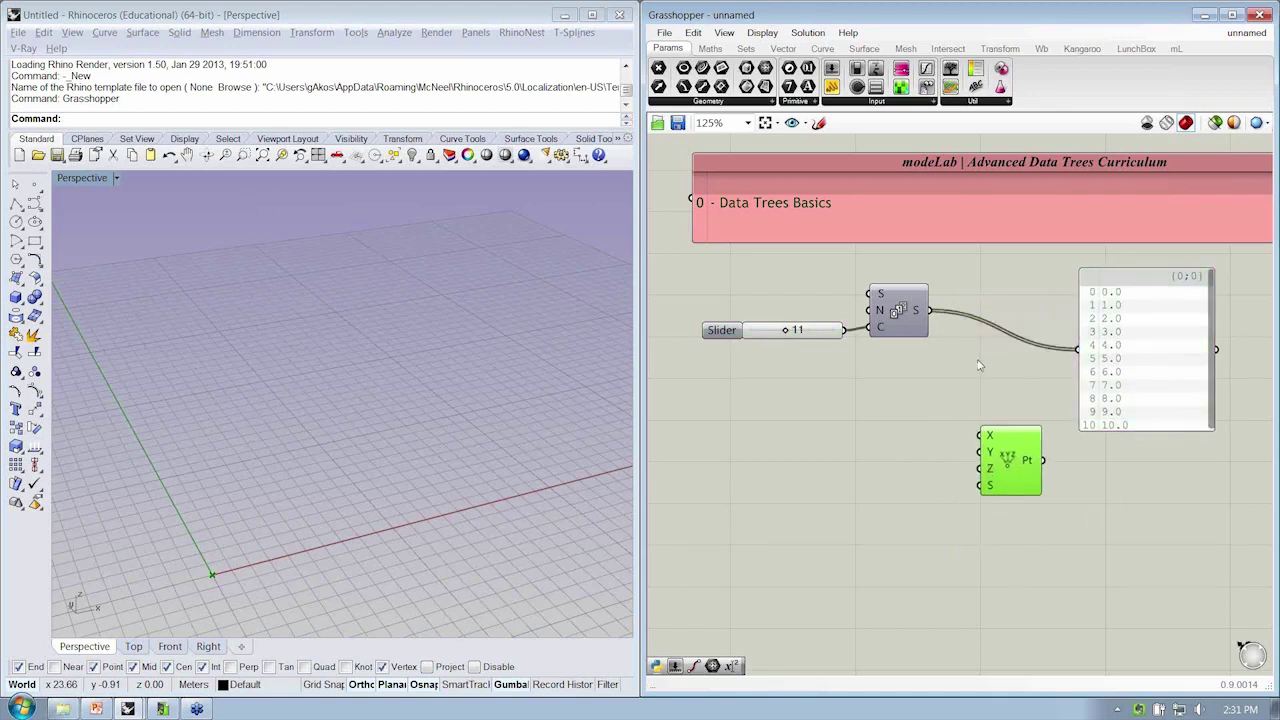
{"action": "left_click_drag", "start_coordinate": [930, 310], "coordinate": [995, 430]}
- Set the slider to 9 and wire the Point XYZ output into the panel in place of the Series output
{"action": "left_click_drag", "start_coordinate": [787, 335], "coordinate": [779, 335]}
{"action": "left_click_drag", "start_coordinate": [1030, 438], "coordinate": [1137, 413]}
{"action": "left_click", "coordinate": [1137, 372]}
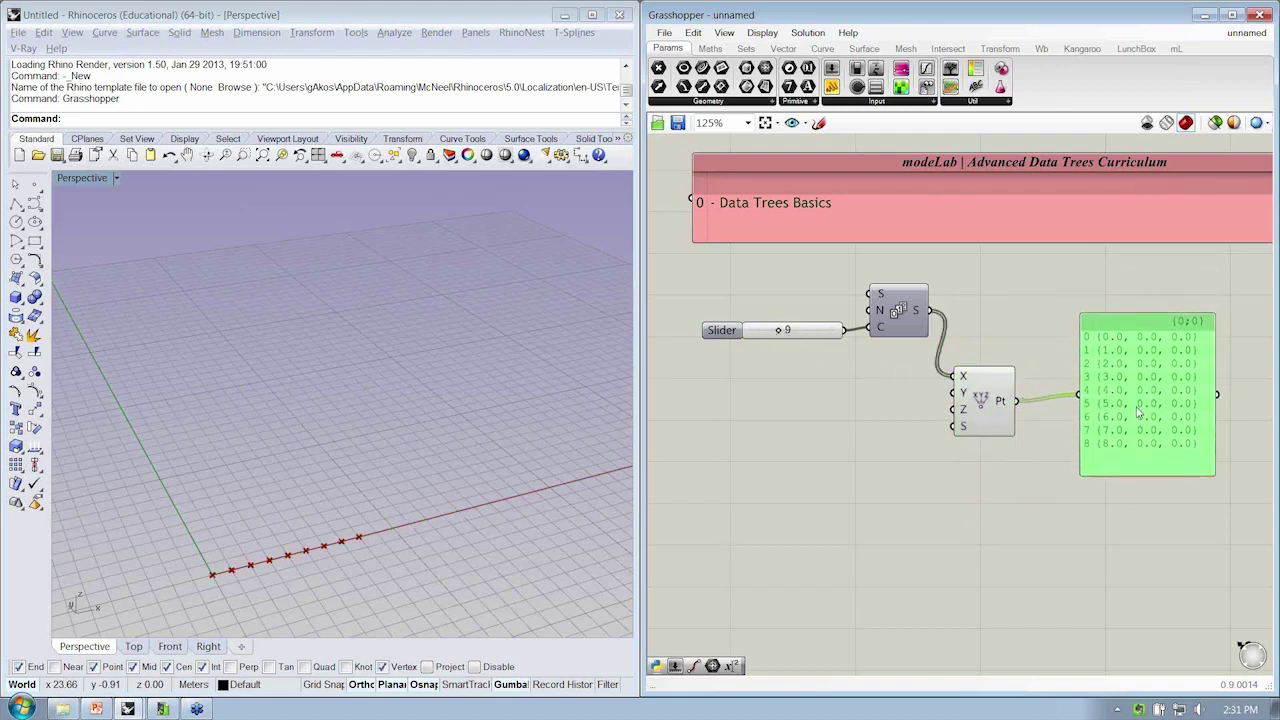
{"action": "left_click", "coordinate": [1050, 470]}
{"action": "left_click_drag", "start_coordinate": [985, 405], "coordinate": [997, 400]}
{"action": "left_click", "coordinate": [983, 470]}
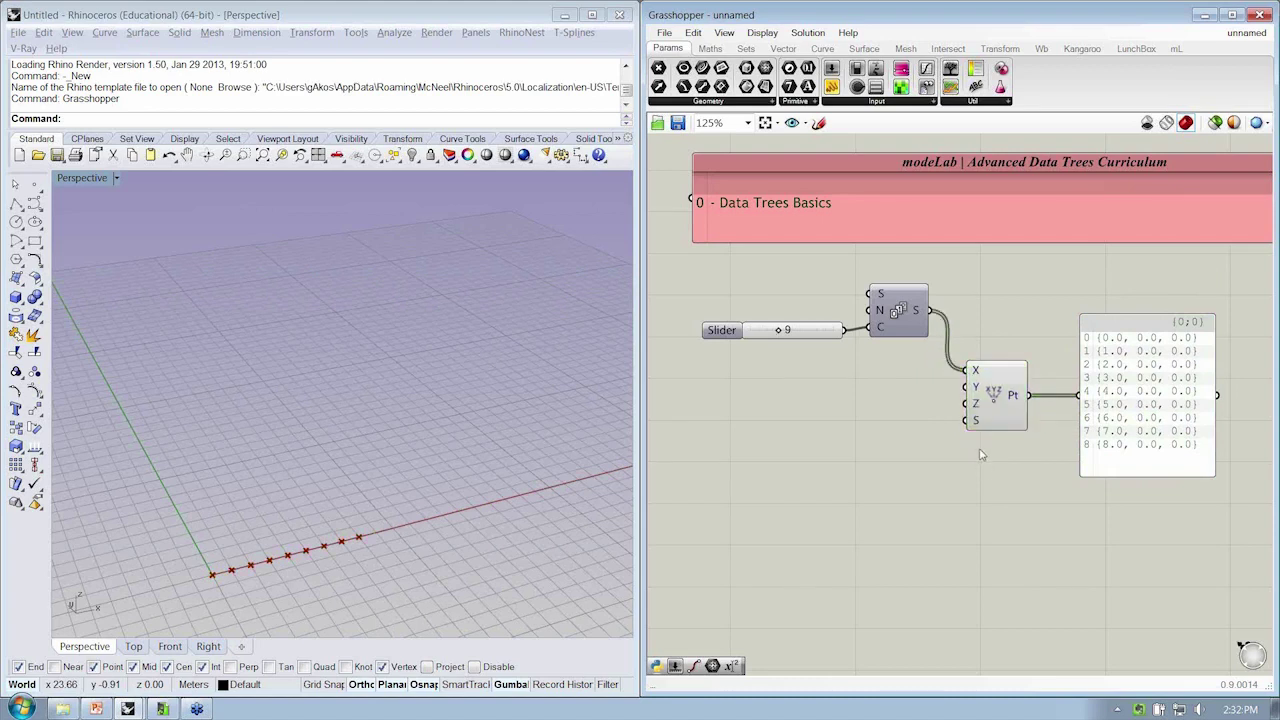
- Reduce the slider that feeds the Series count to 5
{"action": "left_click_drag", "start_coordinate": [778, 332], "coordinate": [765, 335]}
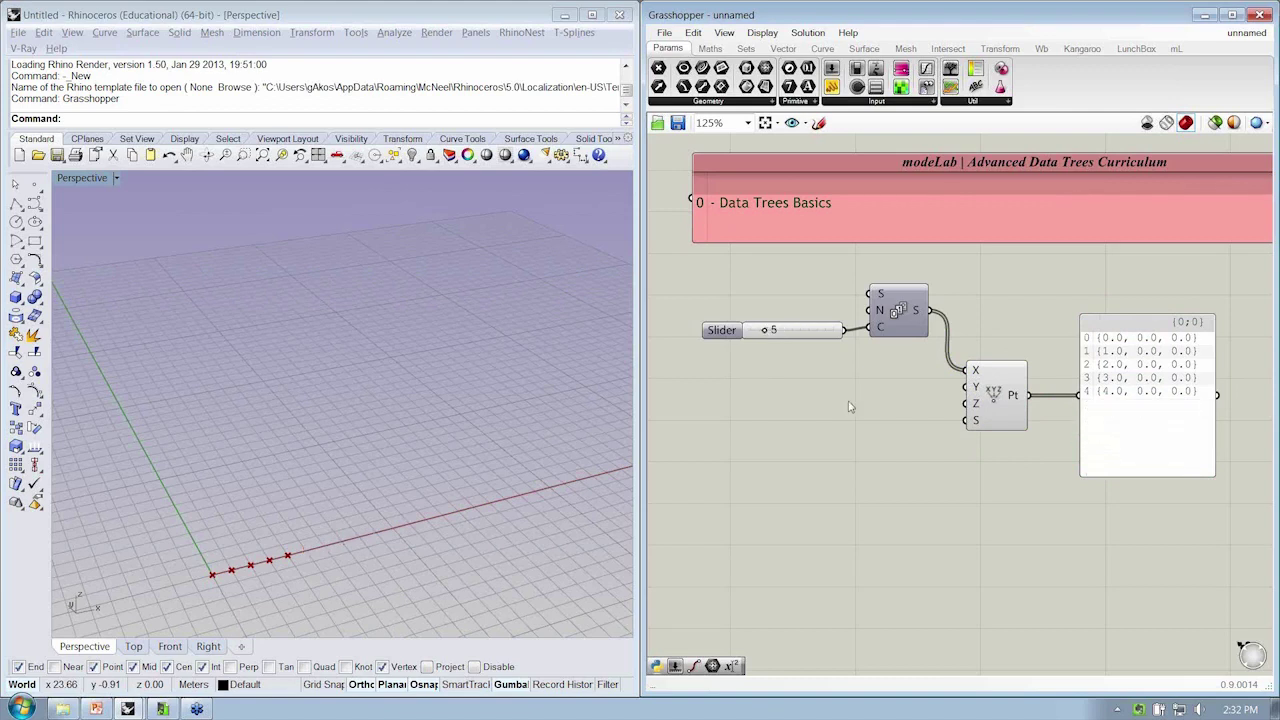
{"action": "left_click", "coordinate": [741, 336]}
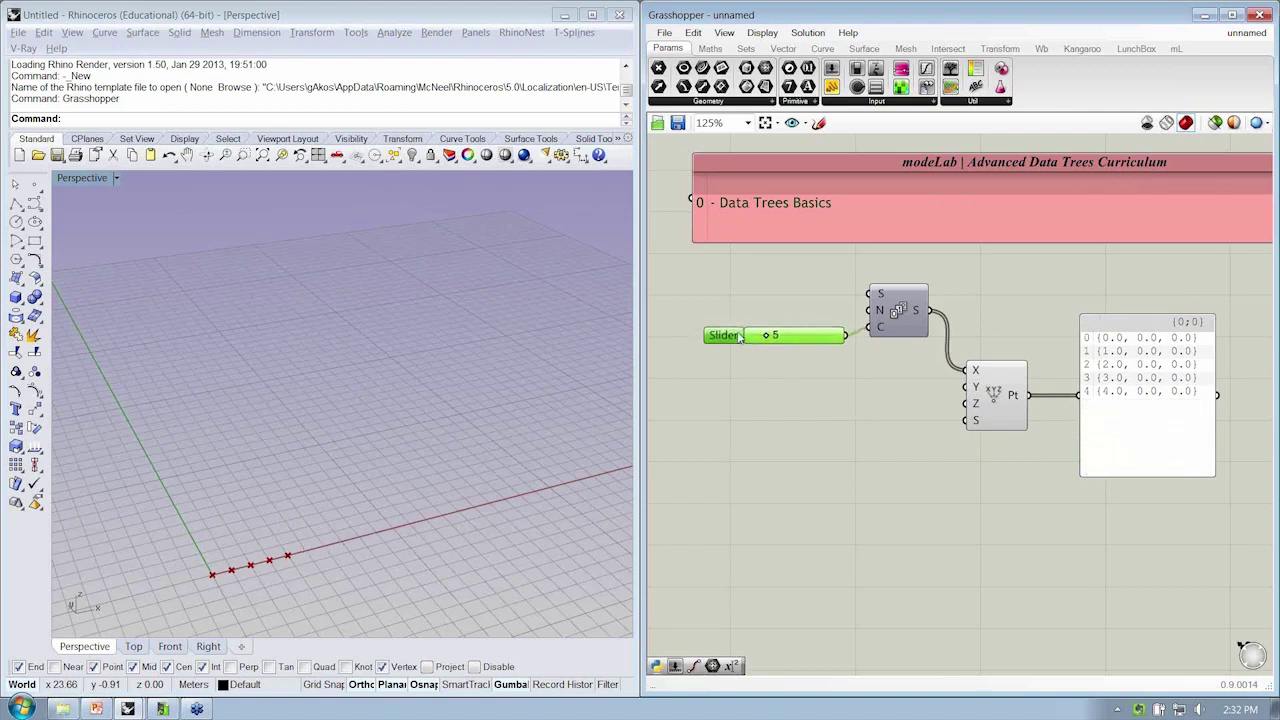
{"action": "left_click", "coordinate": [870, 412]}
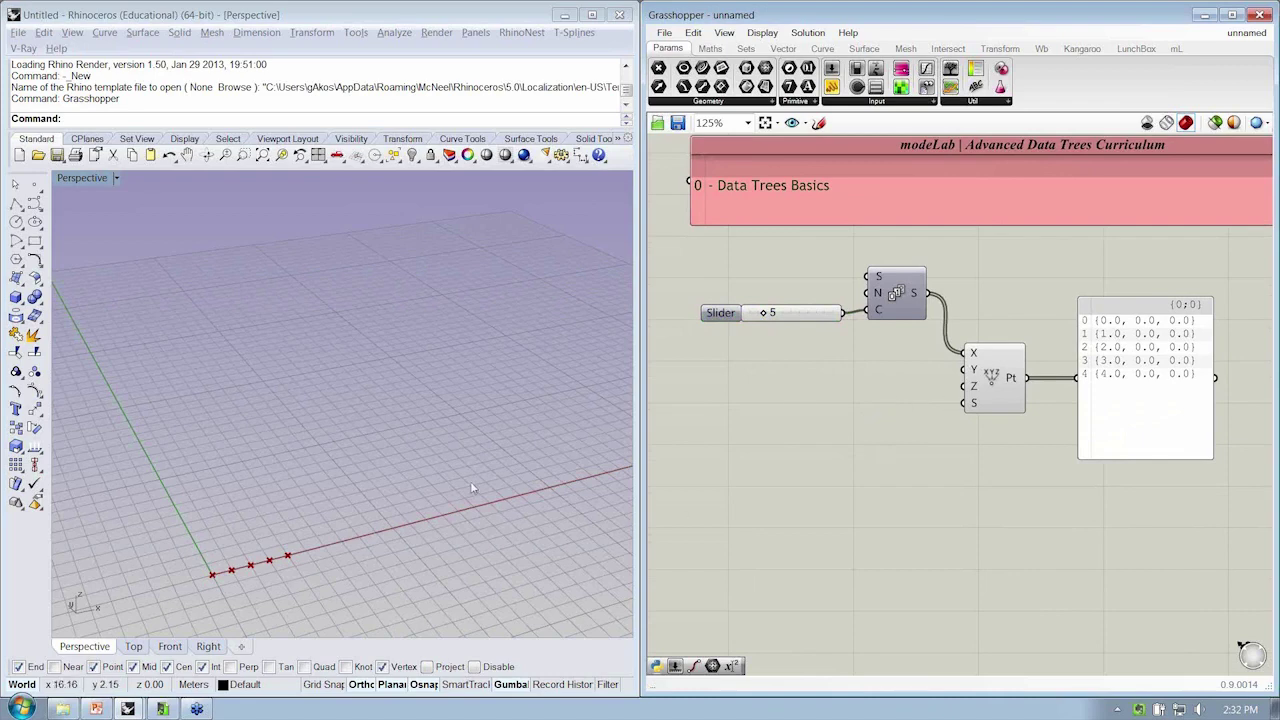
- Duplicate the slider and Series pair below the original and connect the copied Series output to the Y input of Point XYZ
{"action": "right_click_drag", "start_coordinate": [471, 486], "coordinate": [300, 524]}
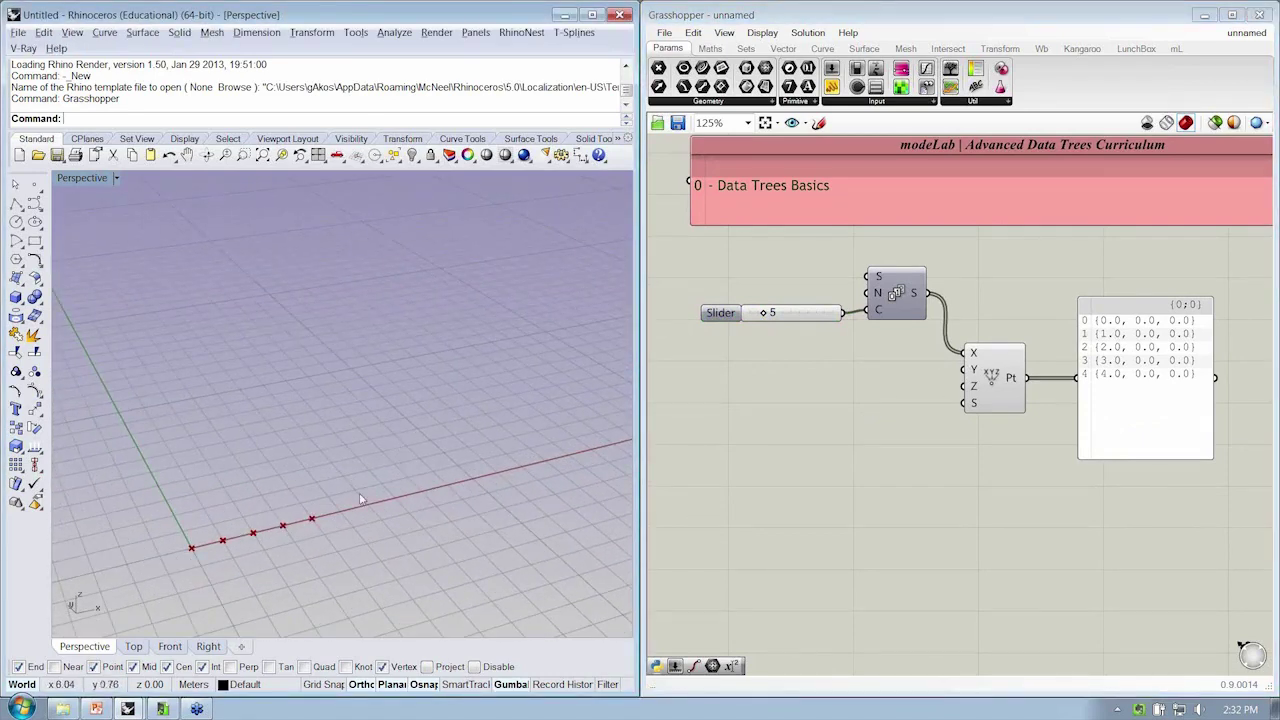
{"action": "right_click_drag", "start_coordinate": [241, 509], "coordinate": [170, 420]}
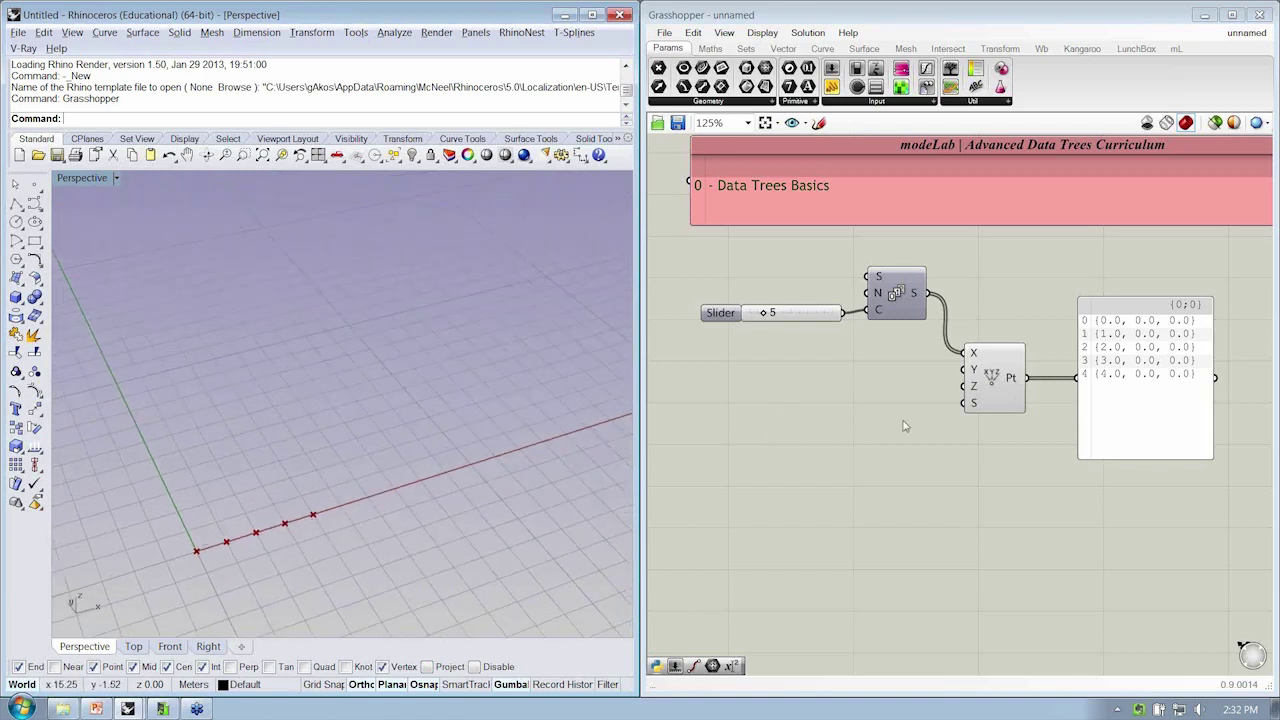
{"action": "left_click", "coordinate": [1003, 378]}
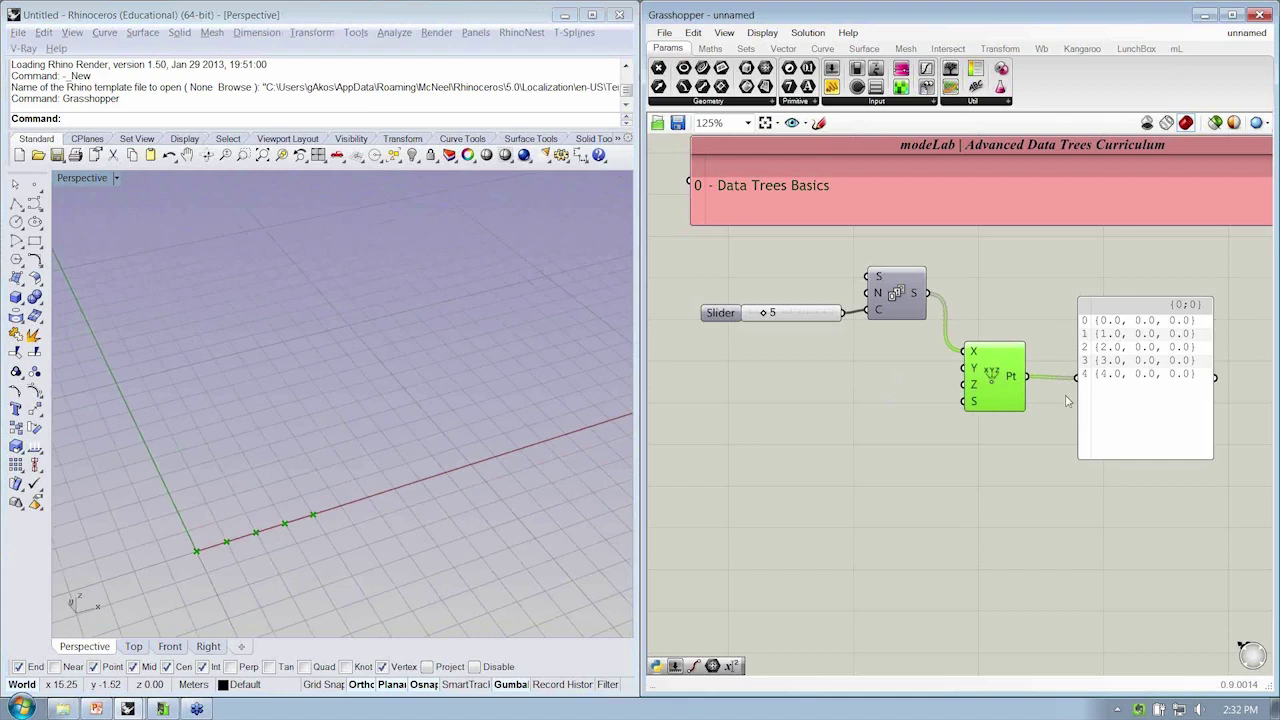
{"action": "left_click_drag", "start_coordinate": [932, 374], "coordinate": [829, 360]}
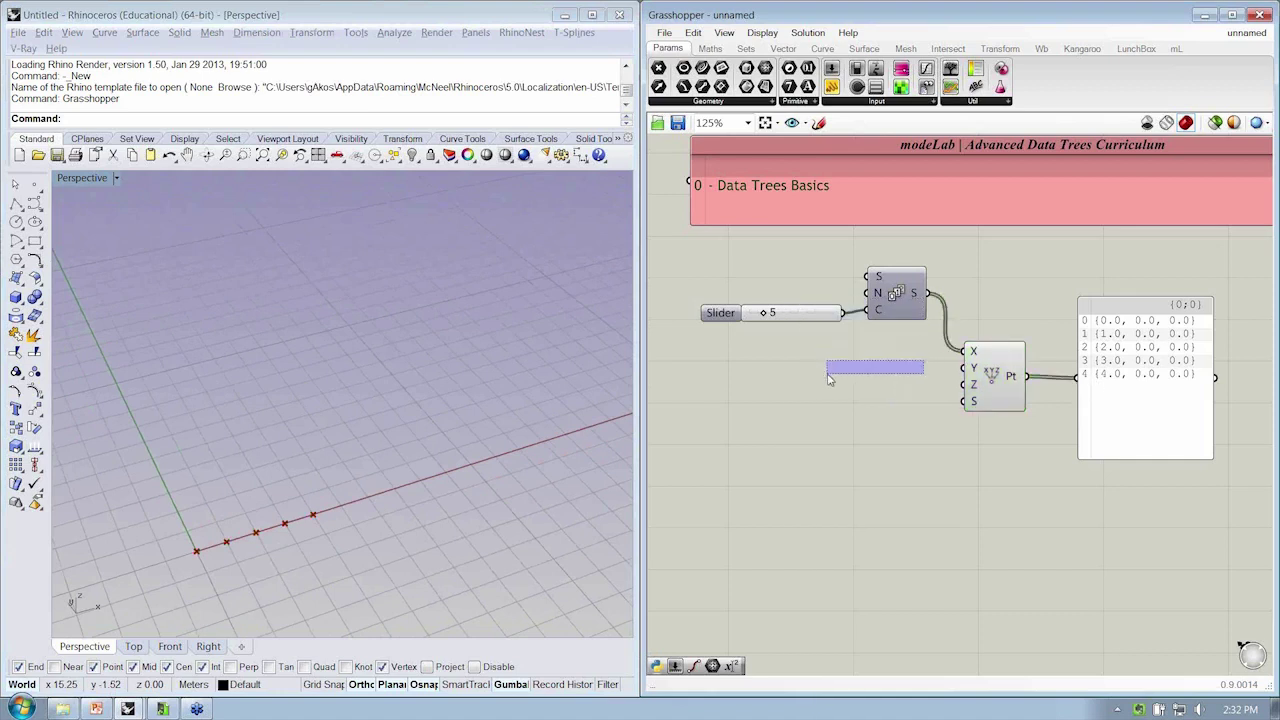
{"action": "left_click_drag", "start_coordinate": [910, 335], "coordinate": [819, 326]}
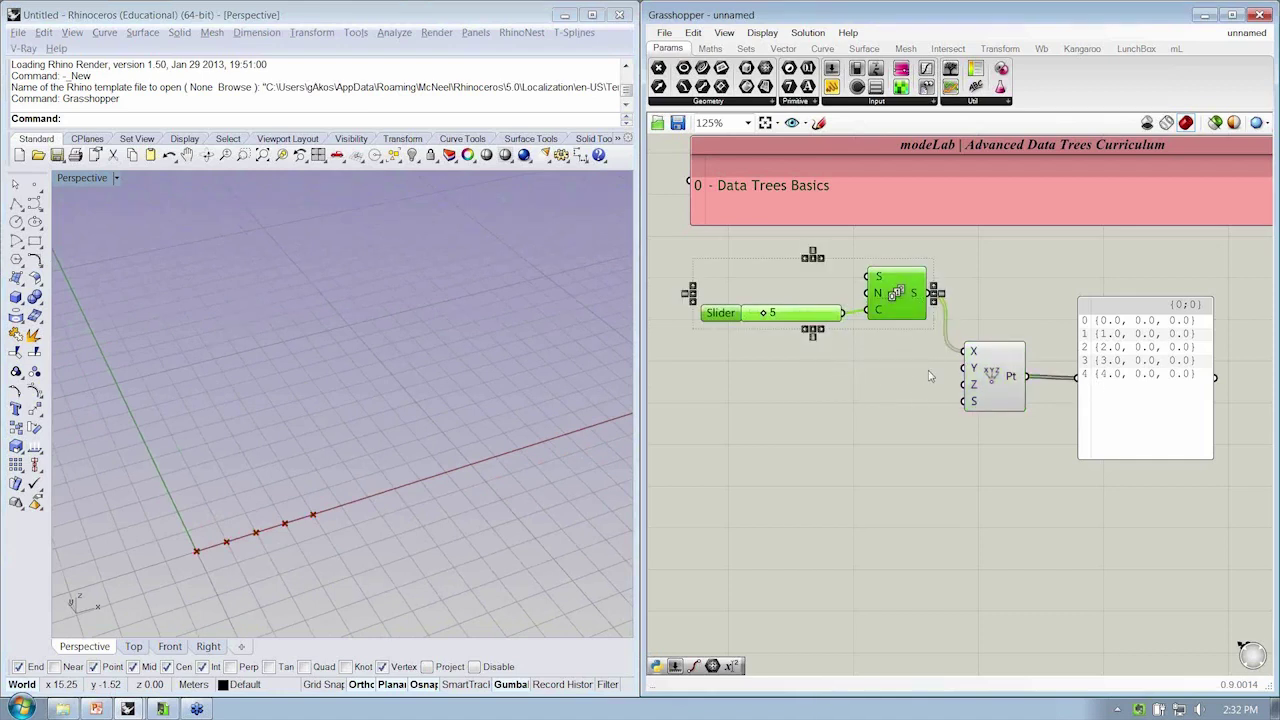
{"action": "left_click_drag", "start_coordinate": [908, 300], "coordinate": [966, 368], "text": "alt"}
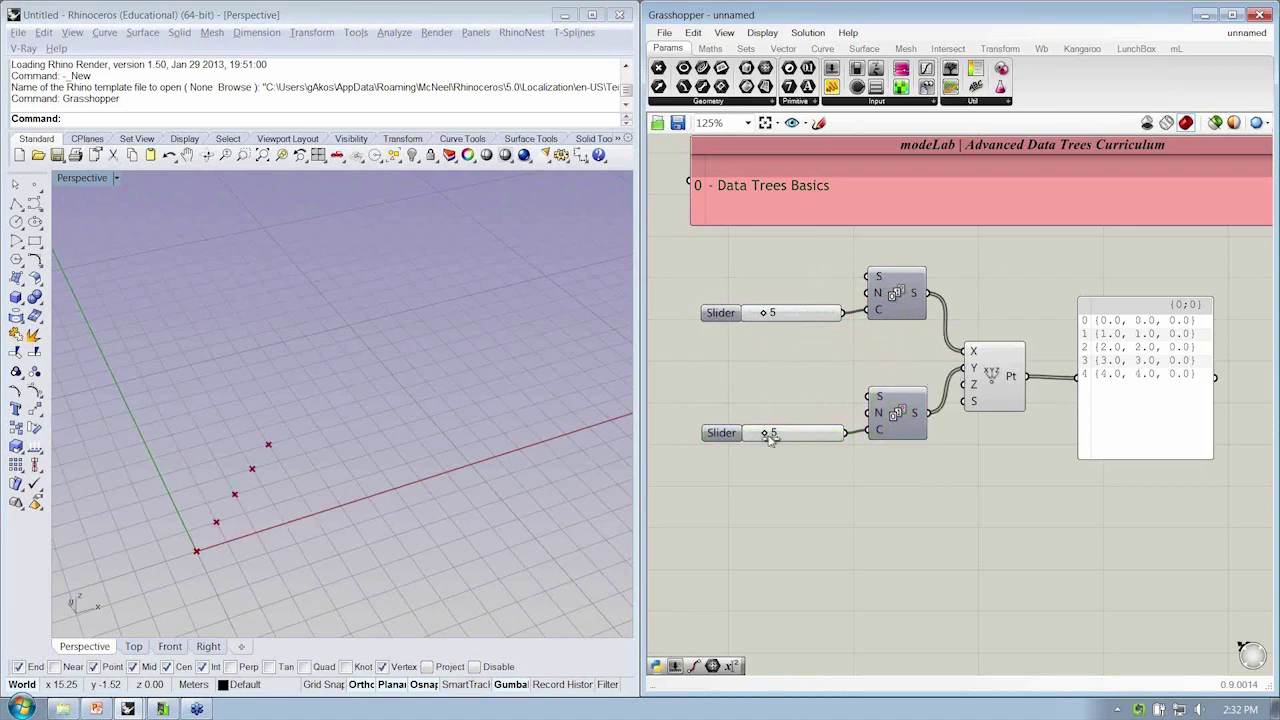
- Set the Y series slider to 8 and the X series slider to 4, and bring the X pair close above the Y pair
{"action": "left_click_drag", "start_coordinate": [766, 433], "coordinate": [776, 433]}
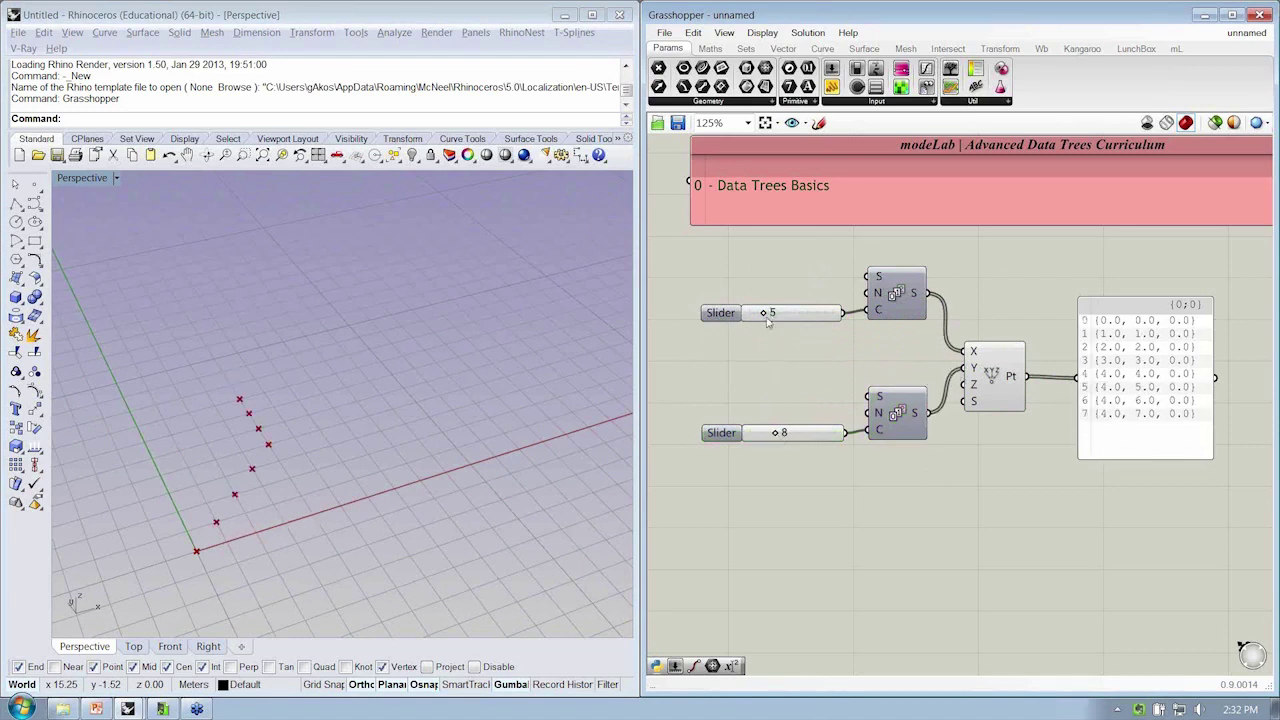
{"action": "mouse_move", "coordinate": [767, 318]}
{"action": "left_mouse_down"}
{"action": "mouse_move", "coordinate": [788, 316]}
{"action": "mouse_move", "coordinate": [766, 316]}
{"action": "left_mouse_up"}
{"action": "mouse_move", "coordinate": [912, 352]}
{"action": "left_mouse_down"}
{"action": "mouse_move", "coordinate": [820, 306]}
{"action": "mouse_move", "coordinate": [894, 334]}
{"action": "mouse_move", "coordinate": [893, 352]}
{"action": "left_mouse_up"}
{"action": "left_click", "coordinate": [948, 368]}
{"action": "left_click", "coordinate": [995, 392]}
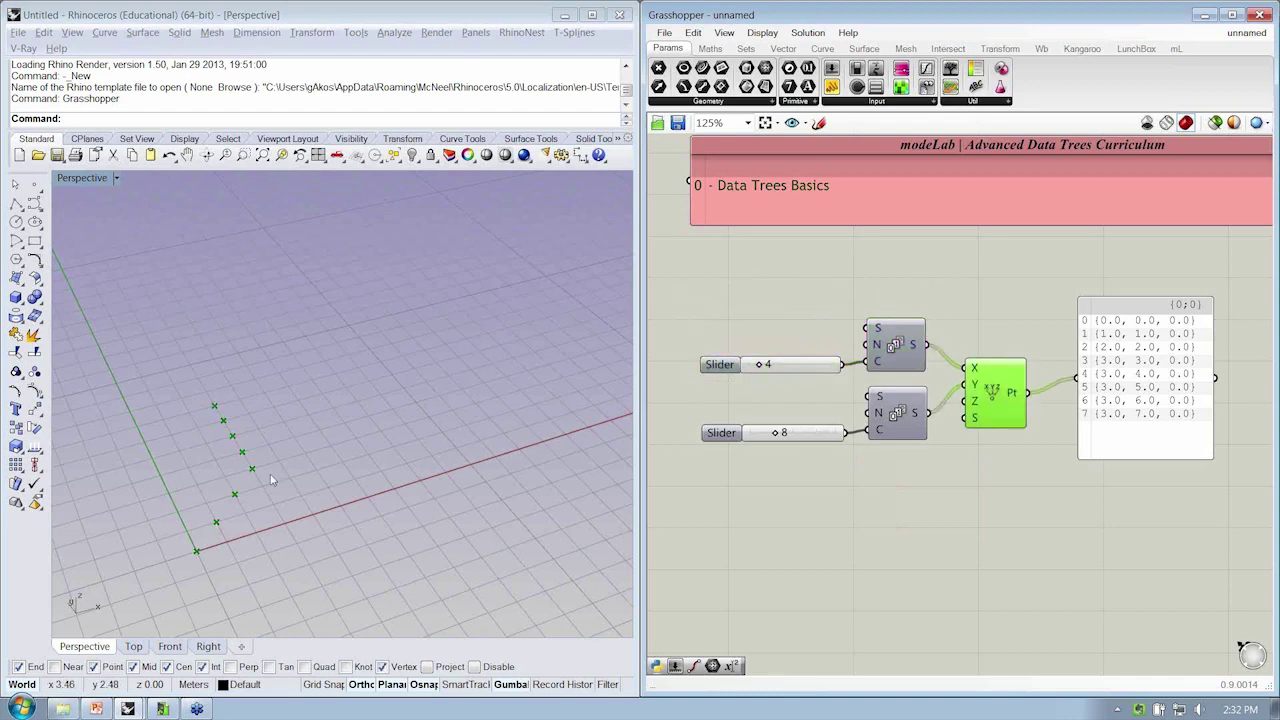
- Examine how the X and Y series are matched, comparing the points in the Perspective viewport with the panel's coordinates
{"action": "right_click_drag", "start_coordinate": [267, 456], "coordinate": [224, 526]}
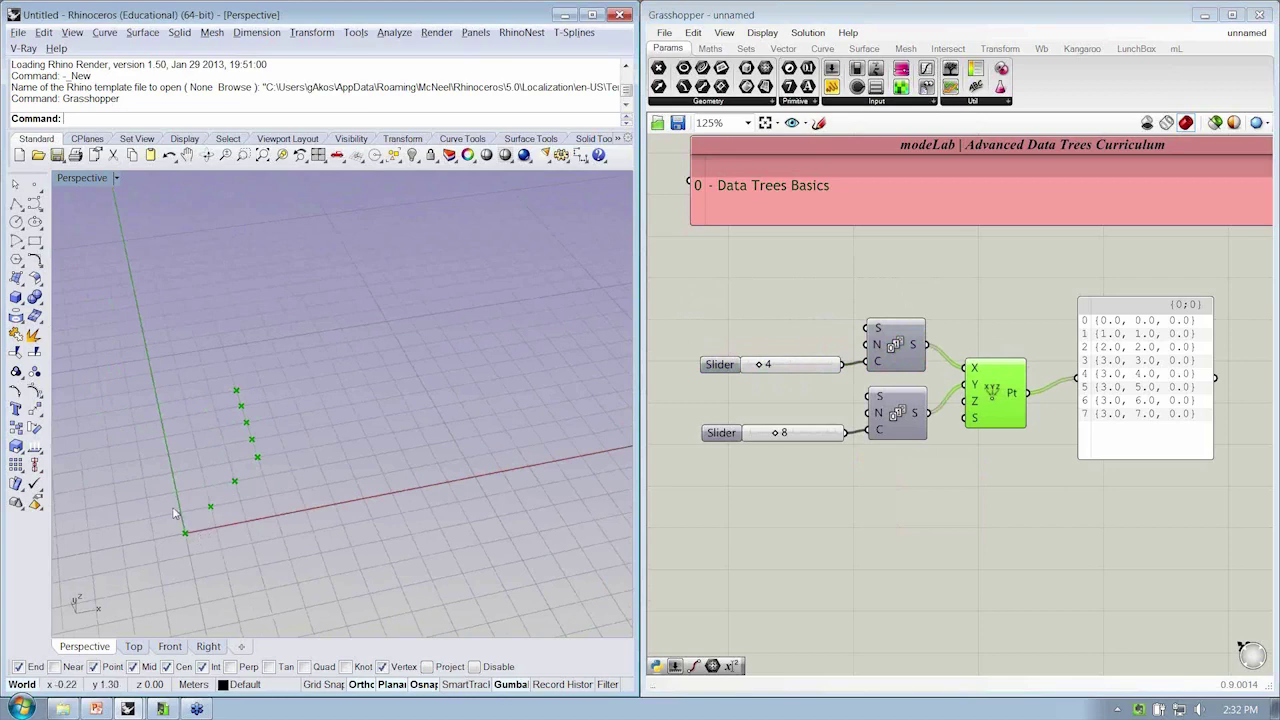
{"action": "right_click_drag", "start_coordinate": [178, 515], "coordinate": [286, 529]}
{"action": "left_click", "coordinate": [767, 523]}
{"action": "scroll", "coordinate": [857, 480], "scroll_direction": "up", "scroll_amount": 2}
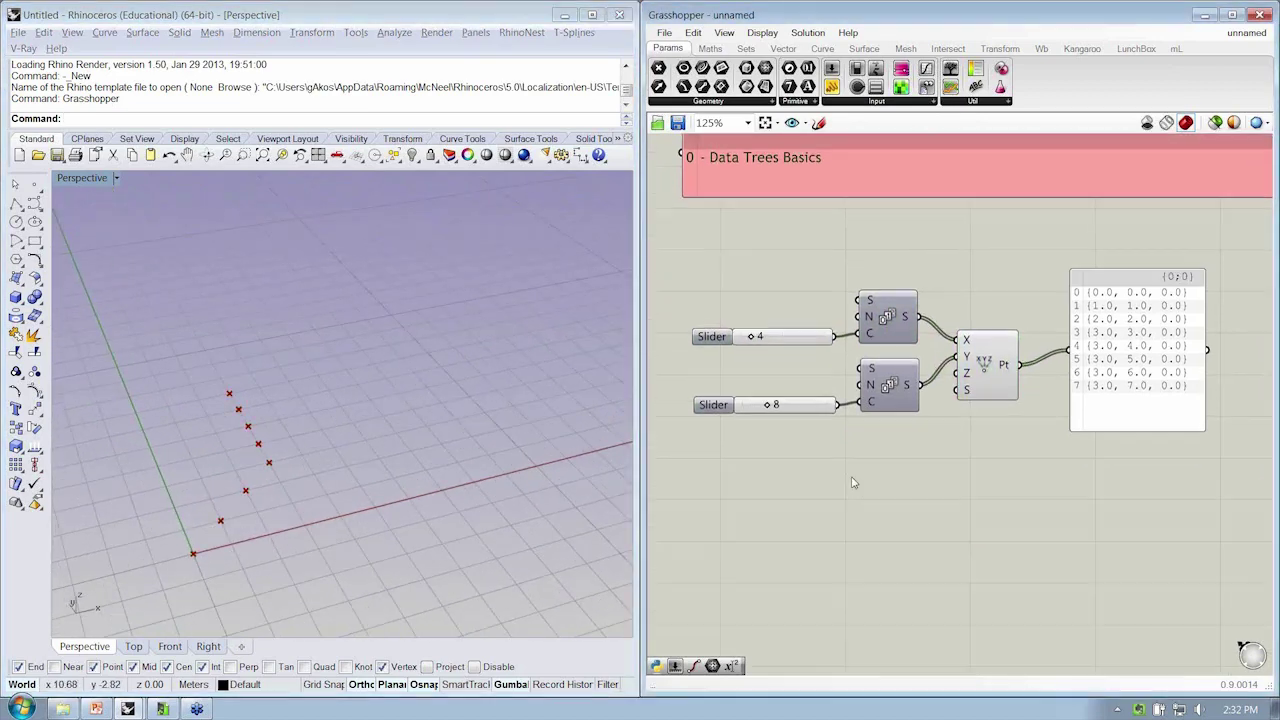
{"action": "right_click_drag", "start_coordinate": [857, 480], "coordinate": [866, 431]}
{"action": "scroll", "coordinate": [849, 431], "scroll_direction": "down", "scroll_amount": 2}
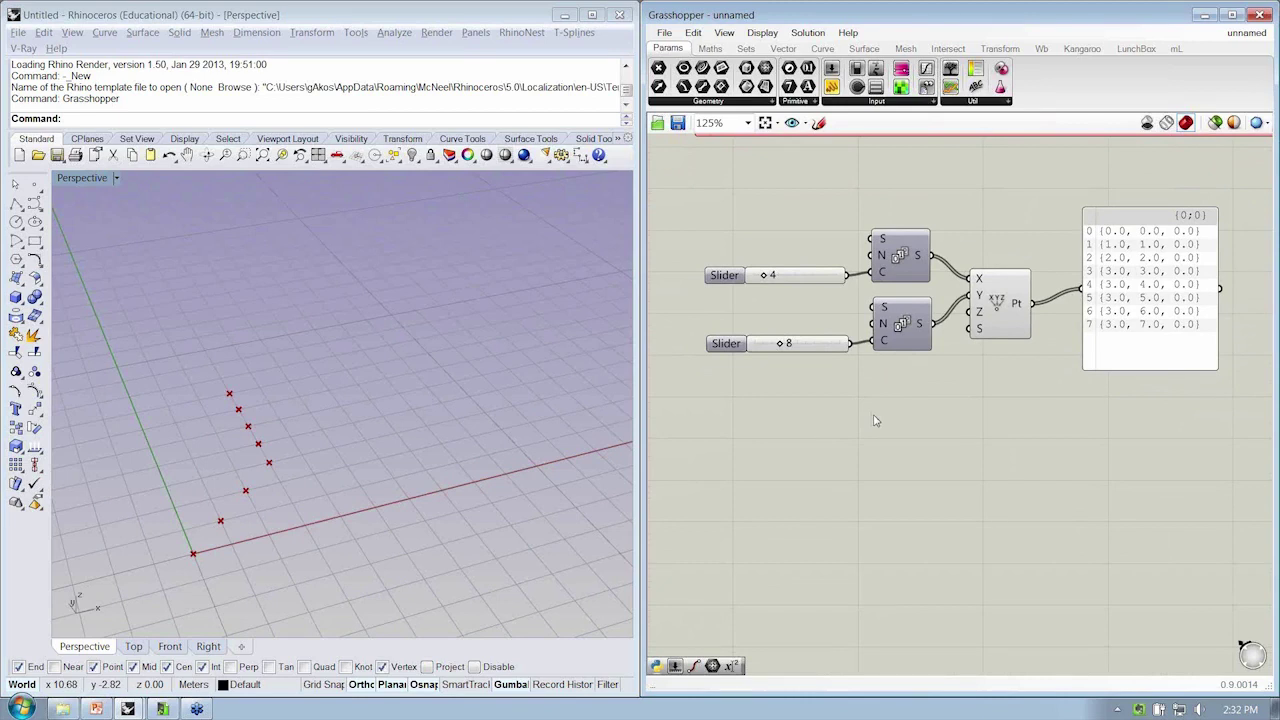
{"action": "right_click_drag", "start_coordinate": [874, 421], "coordinate": [858, 360]}
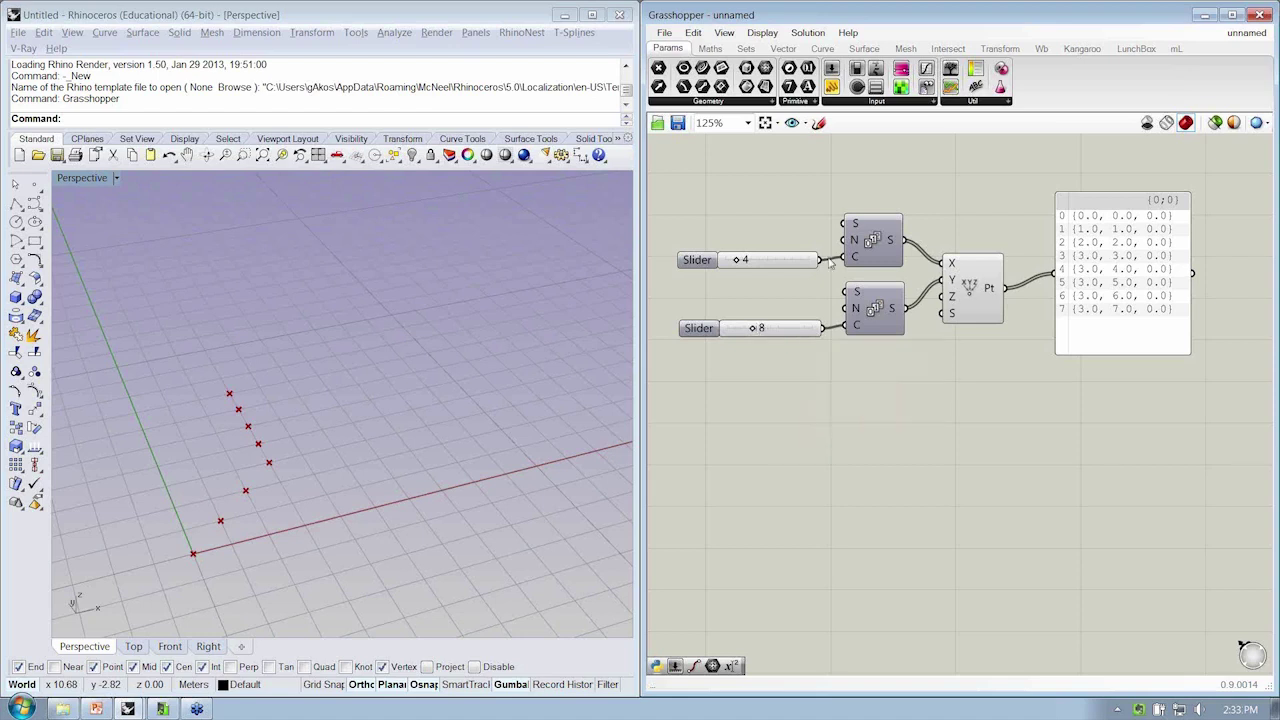
{"action": "right_click", "coordinate": [969, 287]}
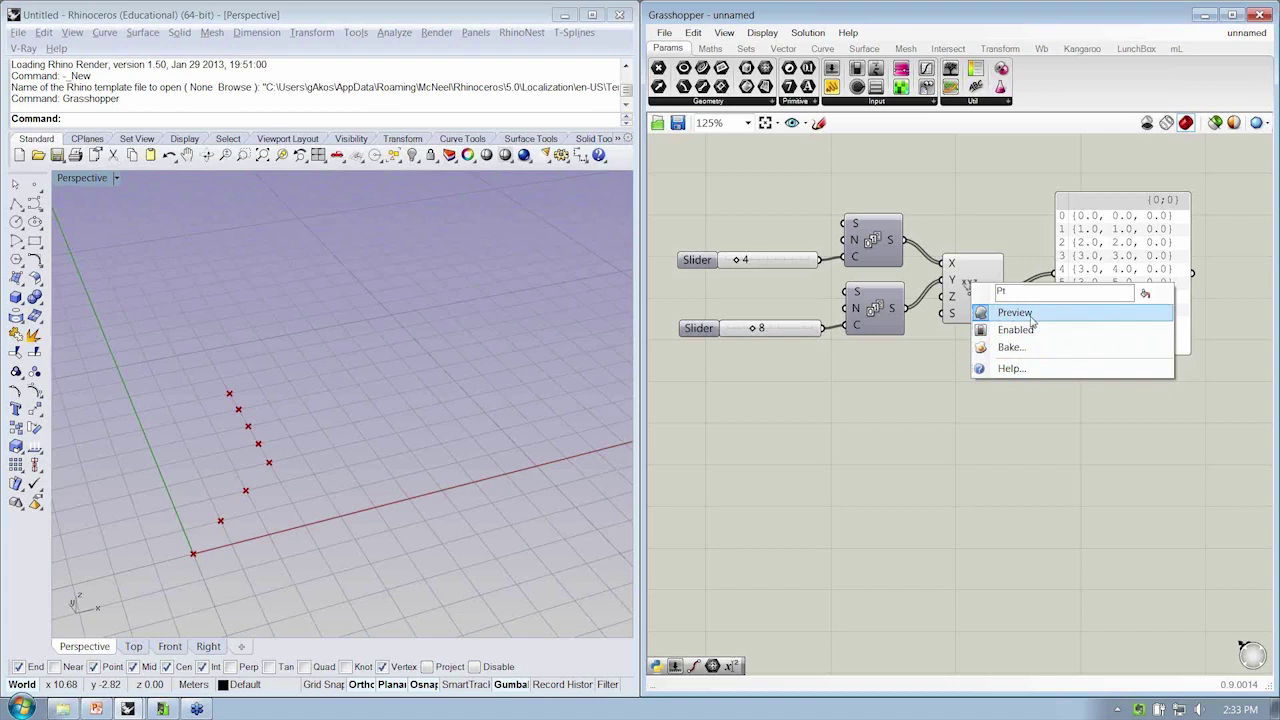
{"action": "left_click", "coordinate": [1021, 433]}
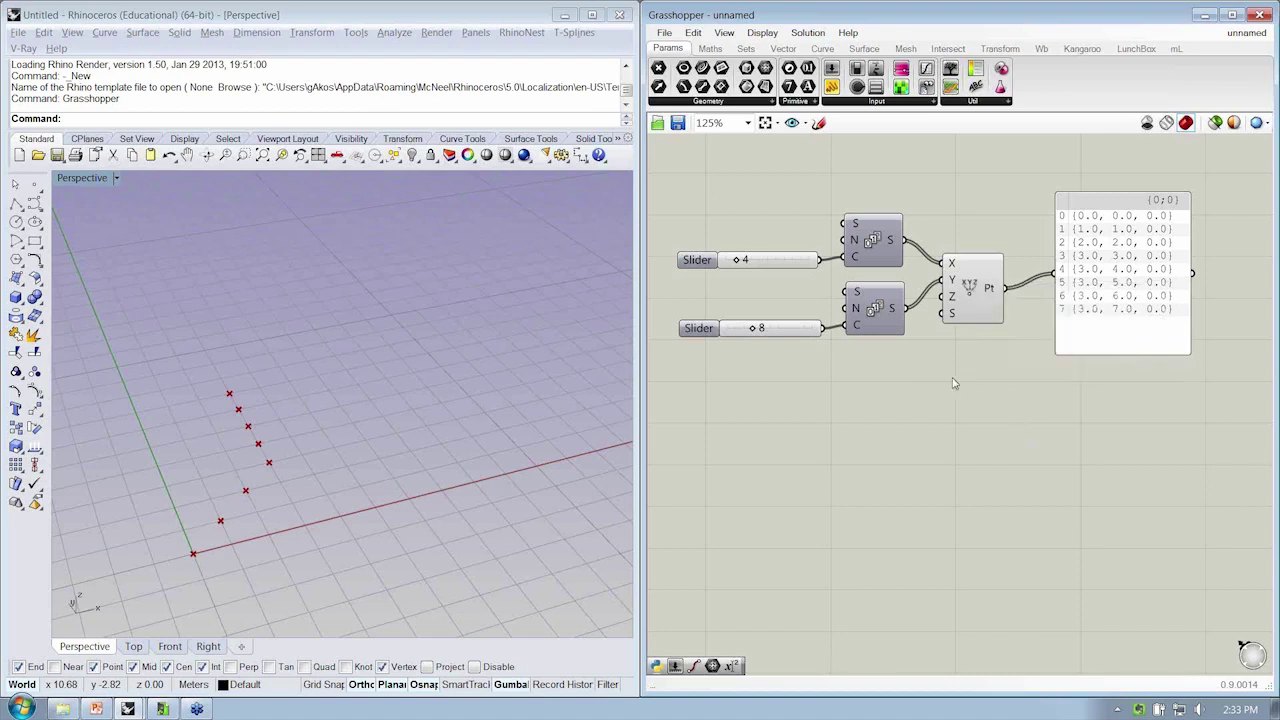
- Move Point XYZ and its panel farther from the two Series components, leaving free space for a list-matching component between them
{"action": "left_click_drag", "start_coordinate": [988, 292], "coordinate": [994, 292]}
{"action": "left_click", "coordinate": [981, 365]}
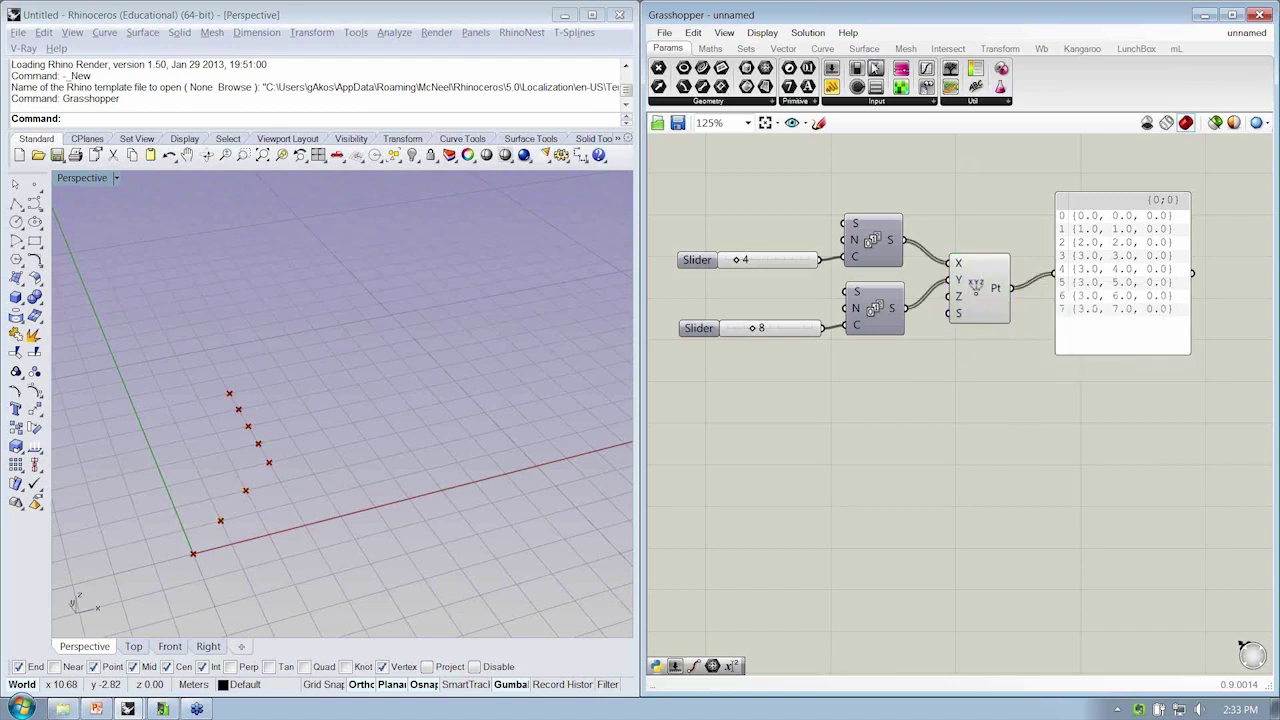
{"action": "left_click", "coordinate": [747, 49]}
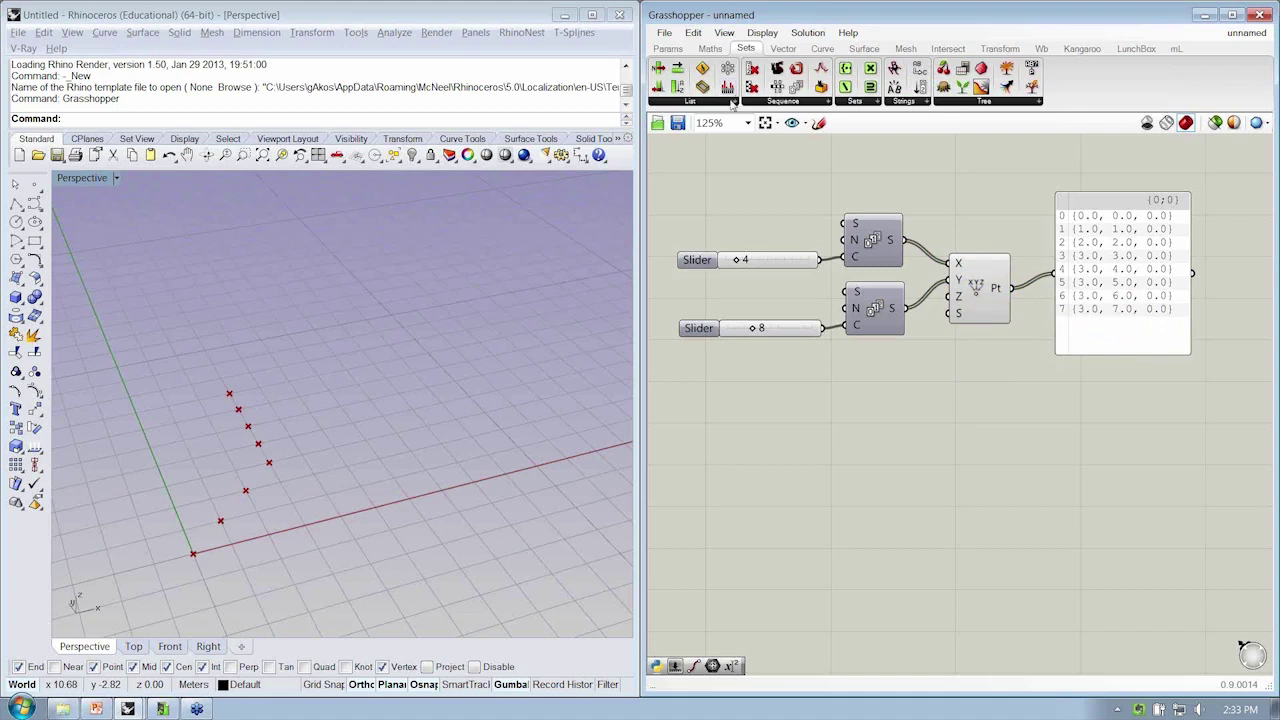
{"action": "left_click", "coordinate": [731, 103]}
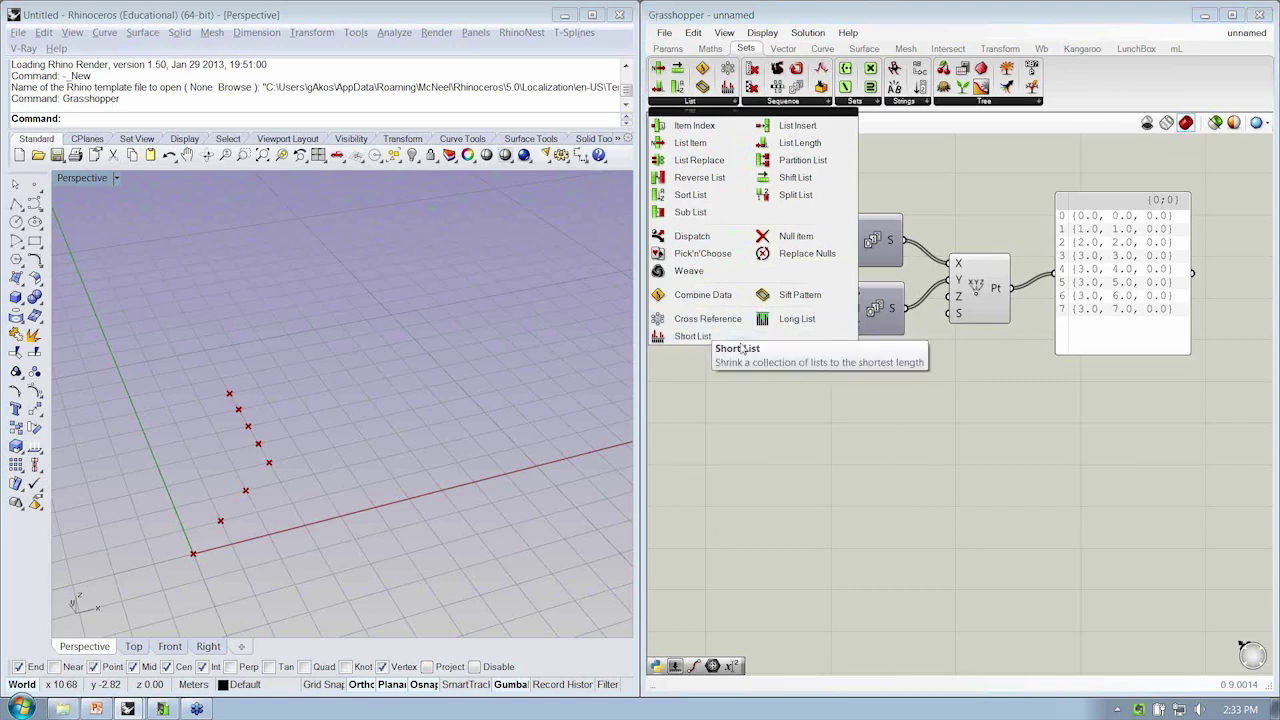
{"action": "left_click_drag", "start_coordinate": [700, 336], "coordinate": [1015, 362]}
{"action": "left_click_drag", "start_coordinate": [952, 300], "coordinate": [976, 287]}
{"action": "left_click_drag", "start_coordinate": [1070, 293], "coordinate": [1125, 293]}
{"action": "left_click", "coordinate": [980, 288]}
{"action": "left_click", "coordinate": [920, 362]}
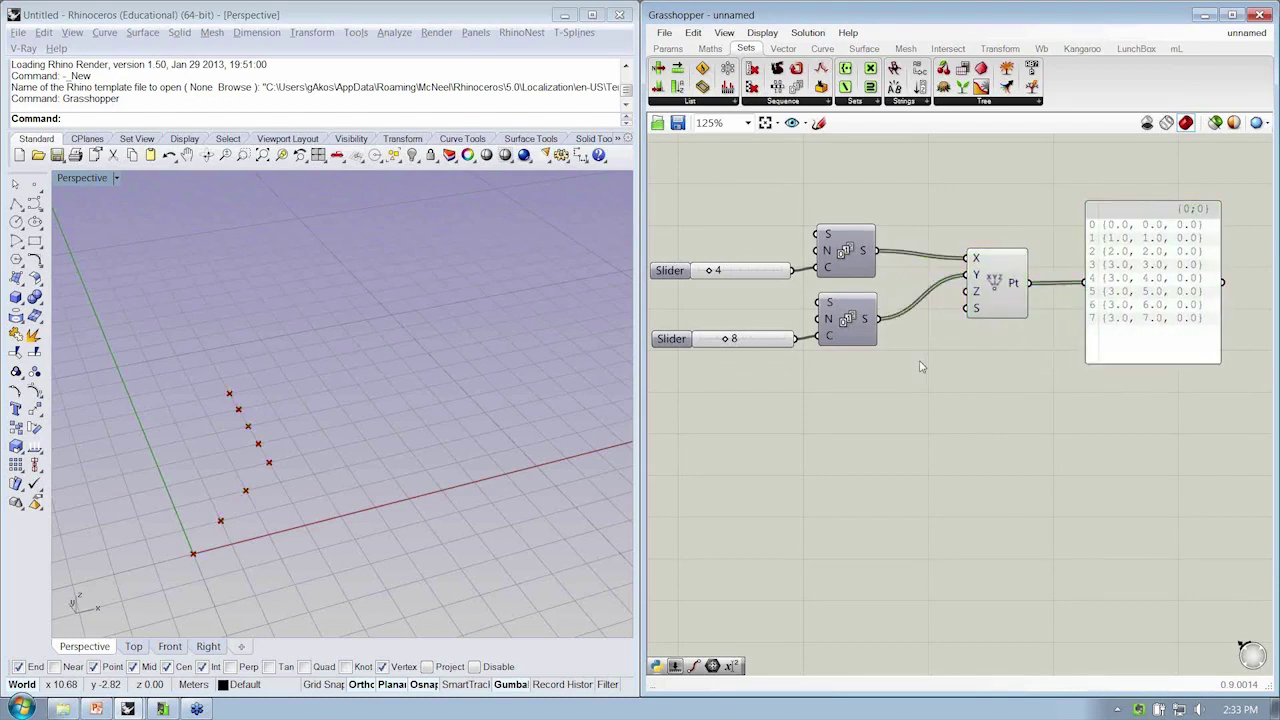
- Add a Cross Reference component from the Sets list components, just below the wires between Series and Point XYZ
{"action": "right_click_drag", "start_coordinate": [920, 362], "coordinate": [946, 378]}
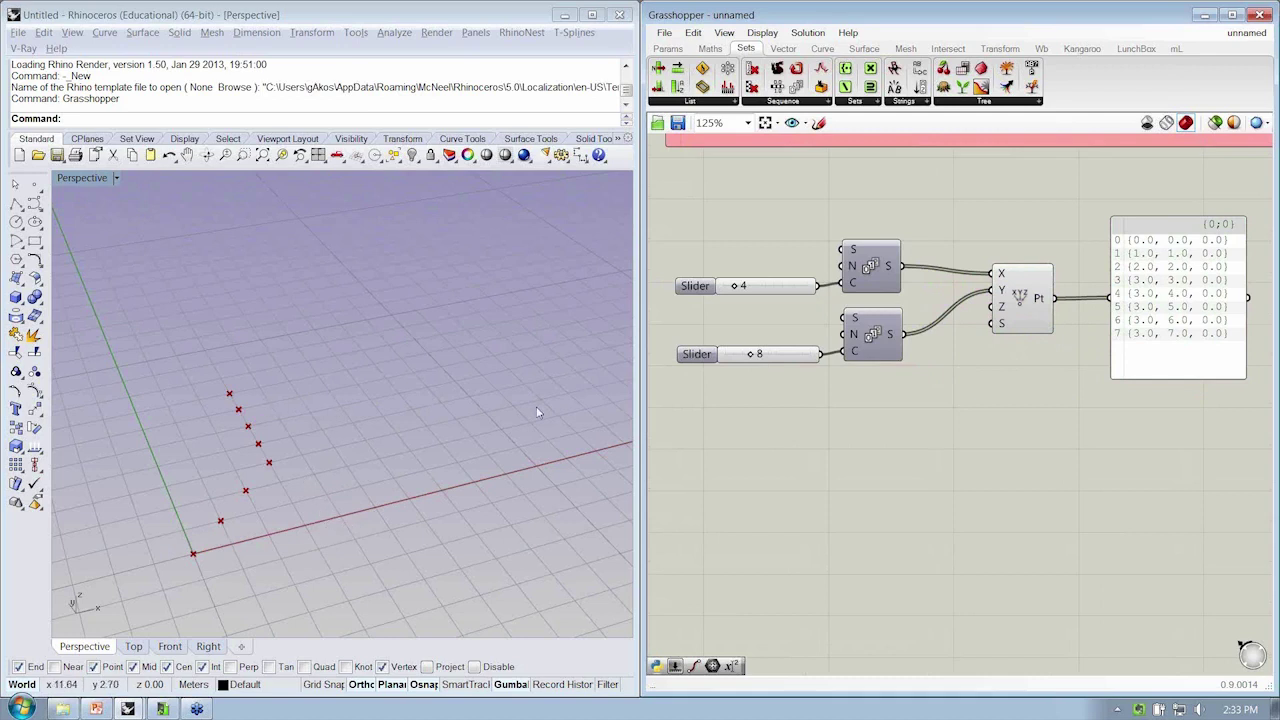
{"action": "right_click_drag", "start_coordinate": [929, 392], "coordinate": [895, 378]}
{"action": "left_click", "coordinate": [728, 102]}
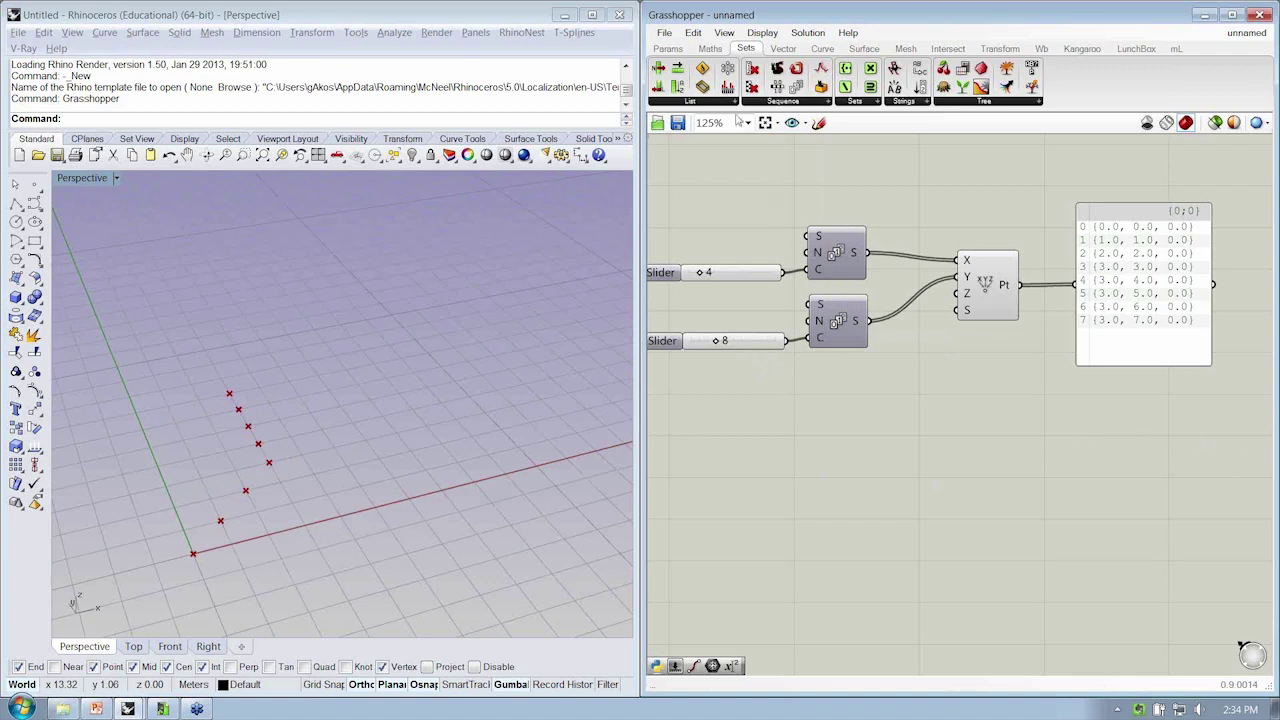
{"action": "left_click", "coordinate": [697, 104]}
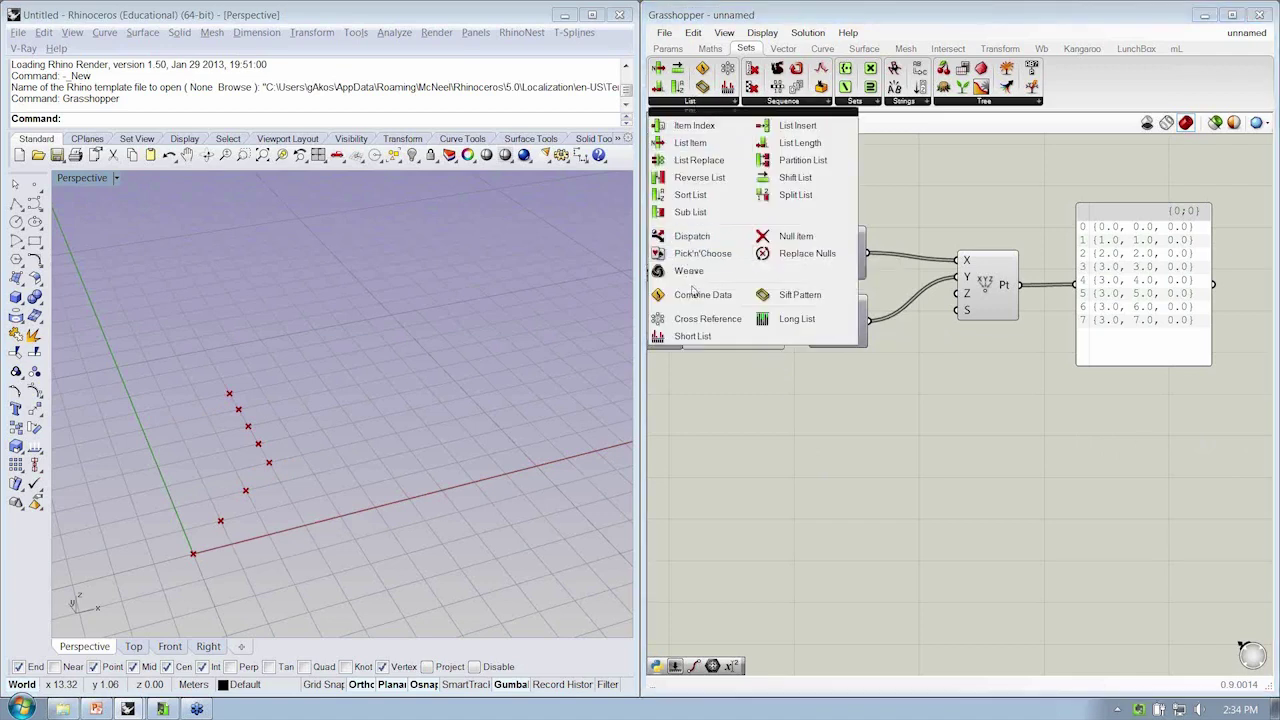
{"action": "left_click_drag", "start_coordinate": [697, 318], "coordinate": [933, 361]}
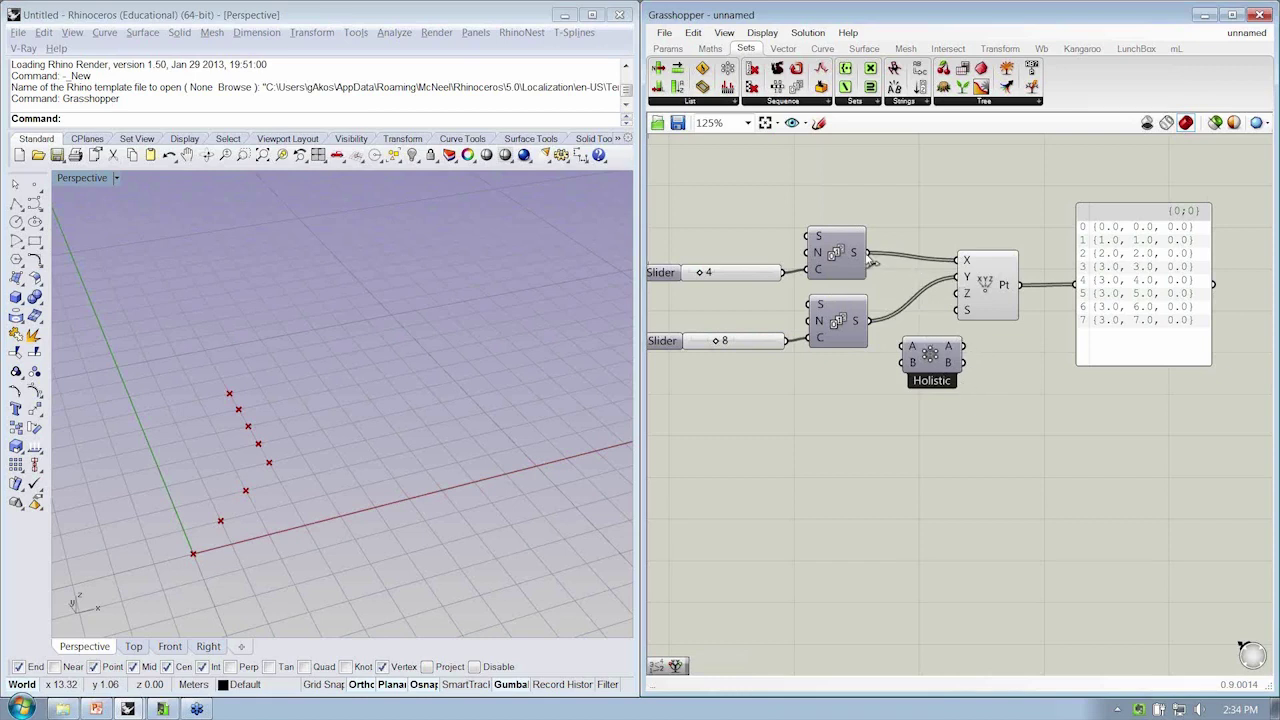
- Route the two Series outputs through Cross Reference inputs A and B, and its A and B outputs into Point XYZ's X and Y
{"action": "left_click_drag", "start_coordinate": [905, 349], "coordinate": [868, 252]}
{"action": "left_click_drag", "start_coordinate": [868, 320], "coordinate": [988, 300]}
{"action": "left_click", "coordinate": [971, 373]}
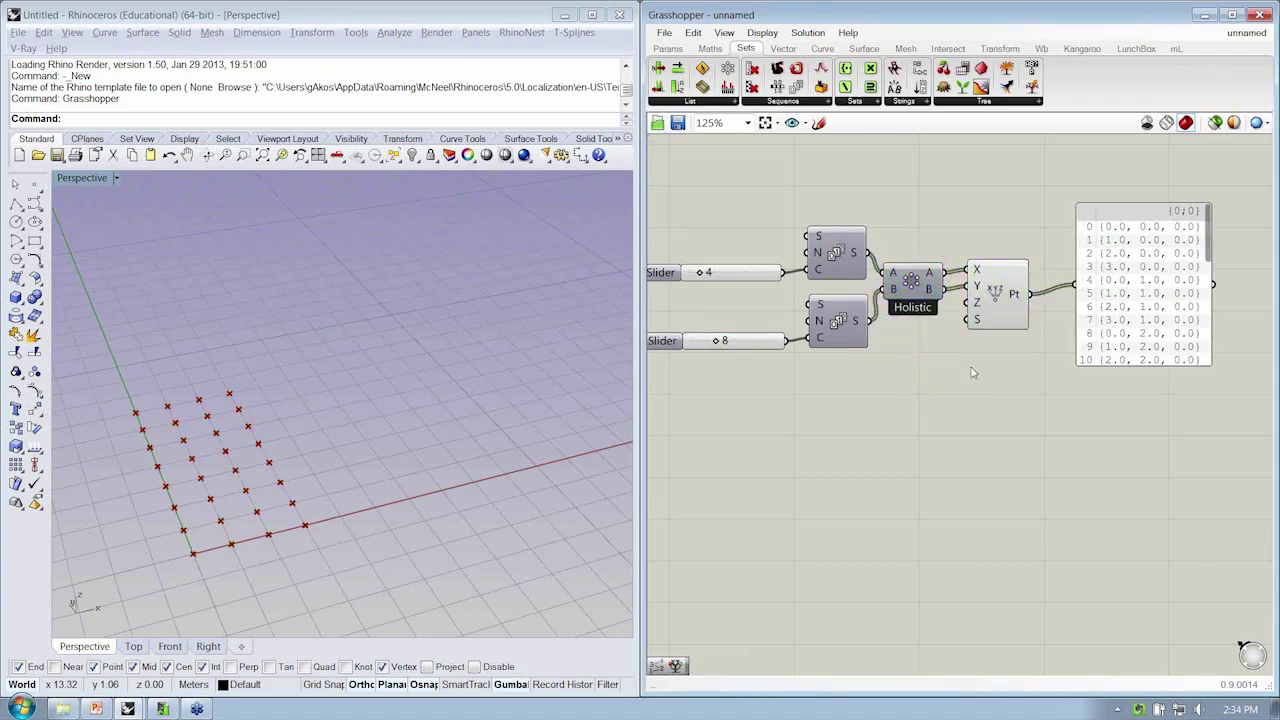
- Set the X count slider to 8 and the Y count slider to 6 to resize the point grid
{"action": "right_click_drag", "start_coordinate": [735, 295], "coordinate": [769, 297]}
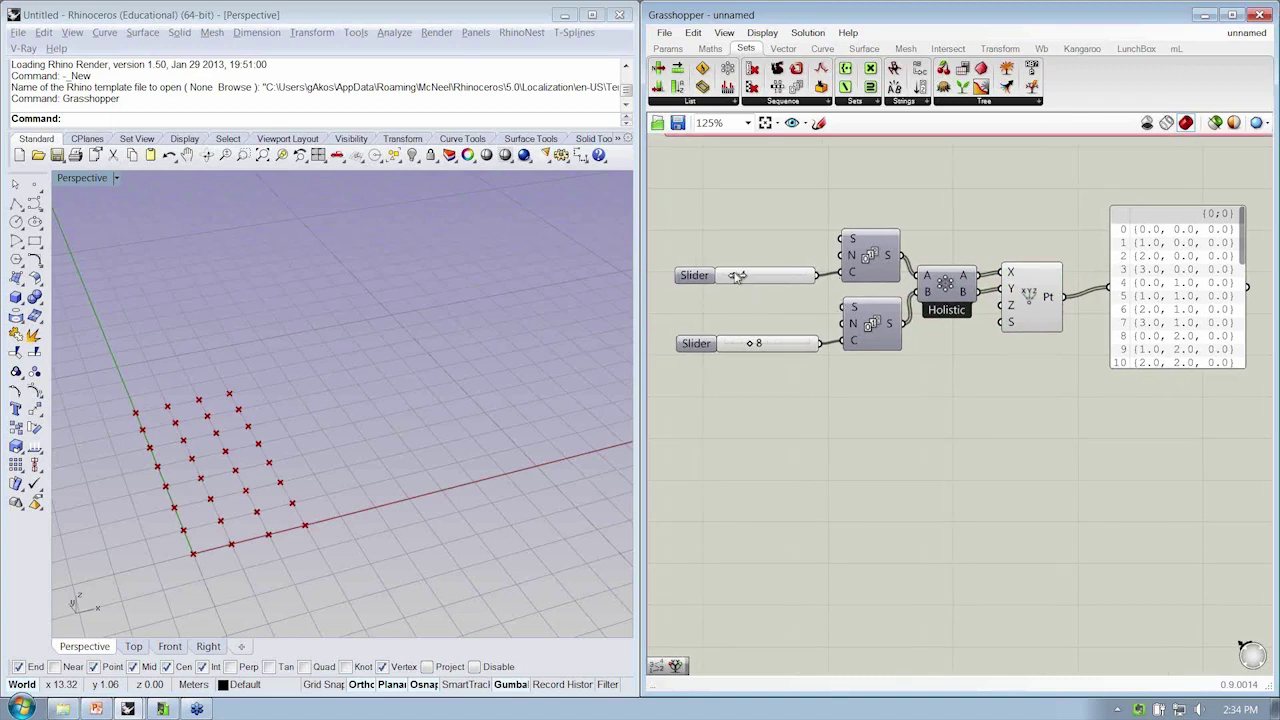
{"action": "left_click_drag", "start_coordinate": [737, 277], "coordinate": [755, 278]}
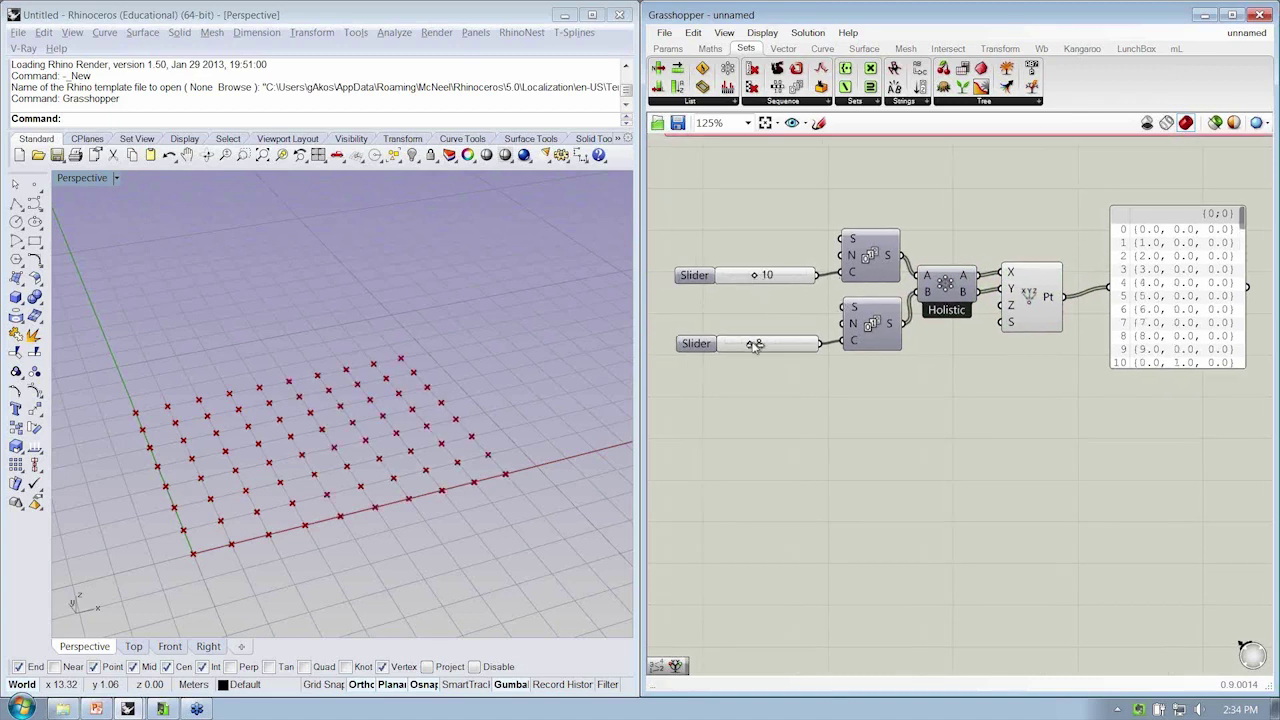
{"action": "left_click_drag", "start_coordinate": [755, 344], "coordinate": [743, 344]}
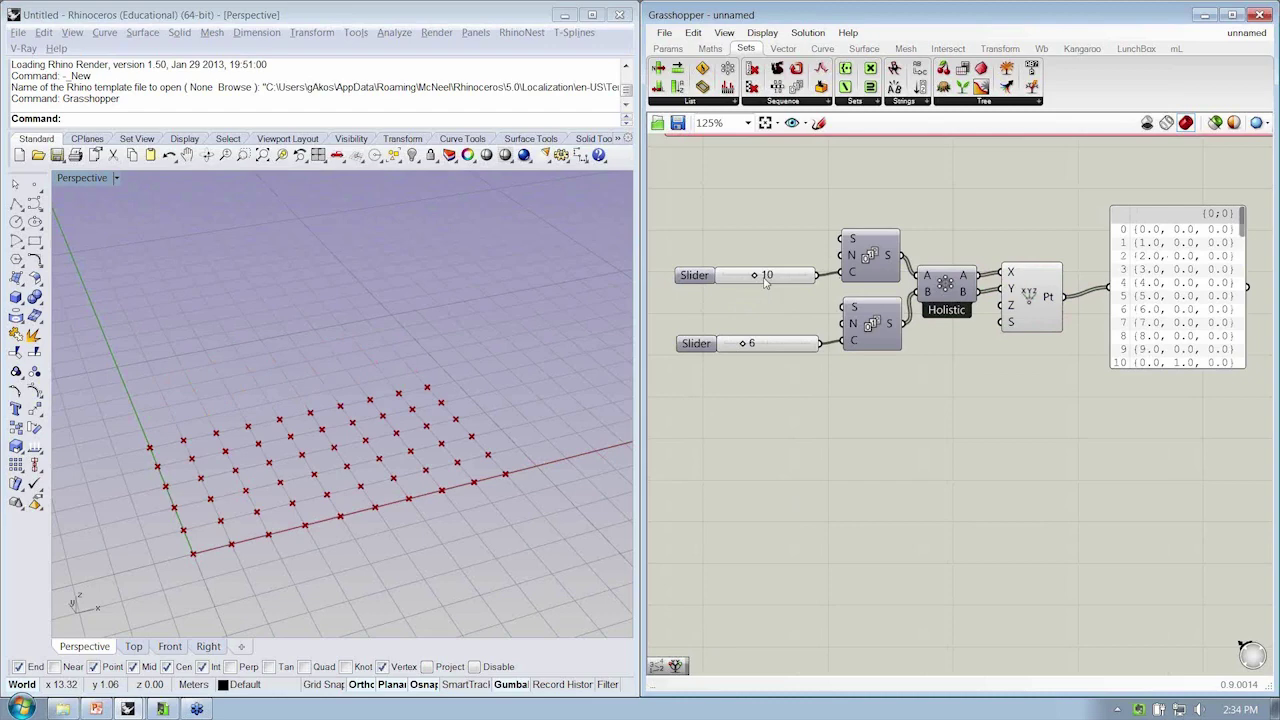
{"action": "mouse_move", "coordinate": [760, 280]}
{"action": "left_mouse_down"}
{"action": "mouse_move", "coordinate": [771, 277]}
{"action": "mouse_move", "coordinate": [749, 277]}
{"action": "left_mouse_up"}
{"action": "left_click", "coordinate": [455, 414]}
{"action": "right_click_drag", "start_coordinate": [455, 414], "coordinate": [280, 503]}
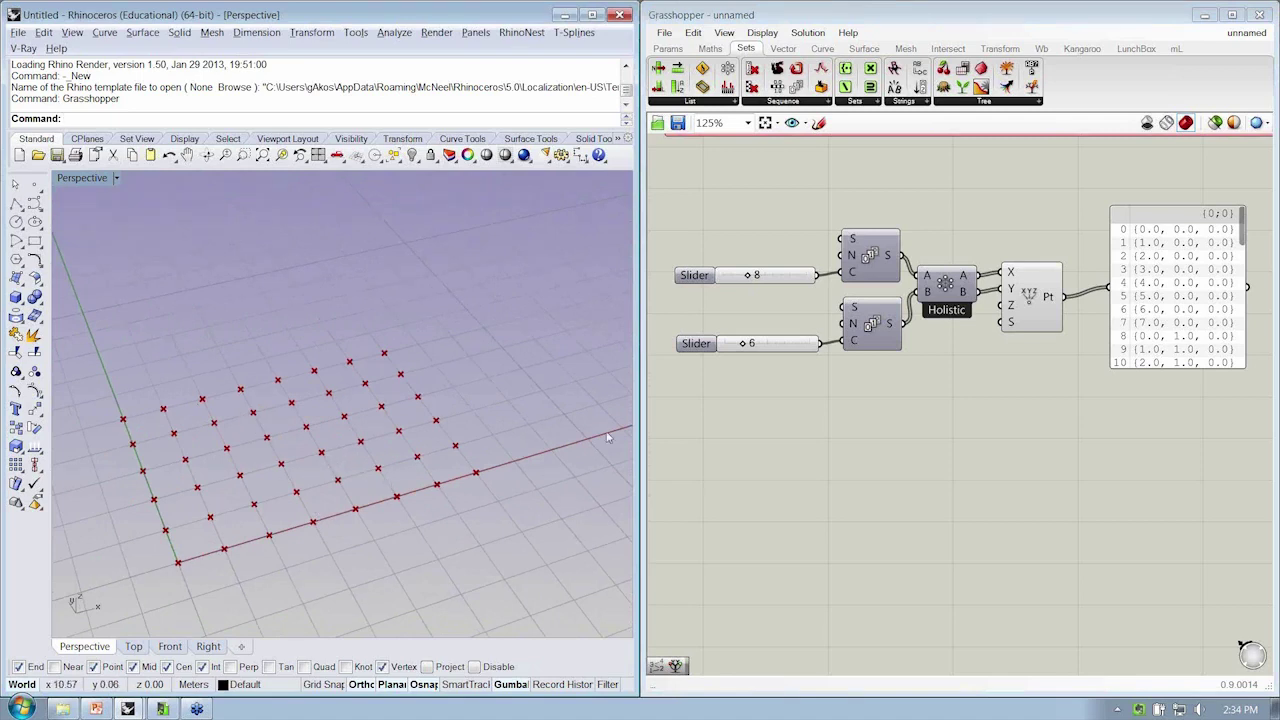
- Examine how the cross-referenced points are listed in the panel, comparing them with the grid in the Perspective viewport
{"action": "right_click_drag", "start_coordinate": [1024, 400], "coordinate": [966, 408]}
{"action": "left_click", "coordinate": [1100, 338]}
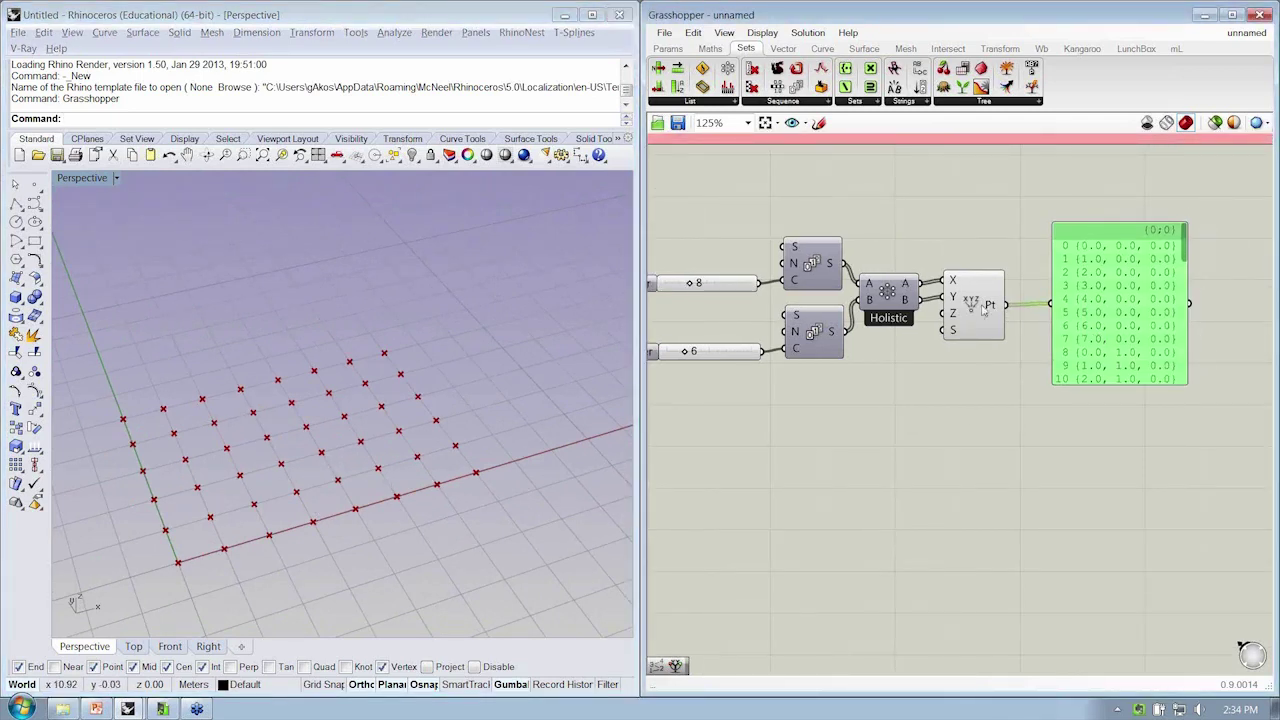
{"action": "left_click_drag", "start_coordinate": [969, 308], "coordinate": [973, 312]}
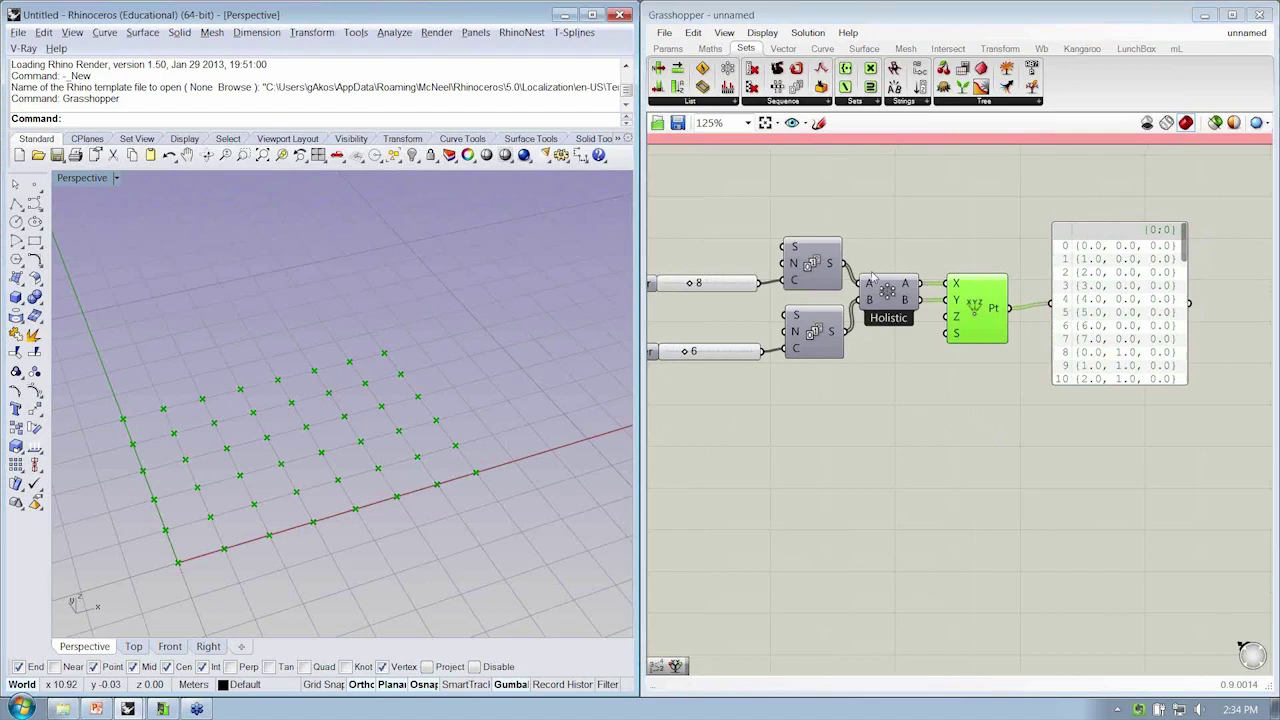
{"action": "left_click", "coordinate": [874, 282]}
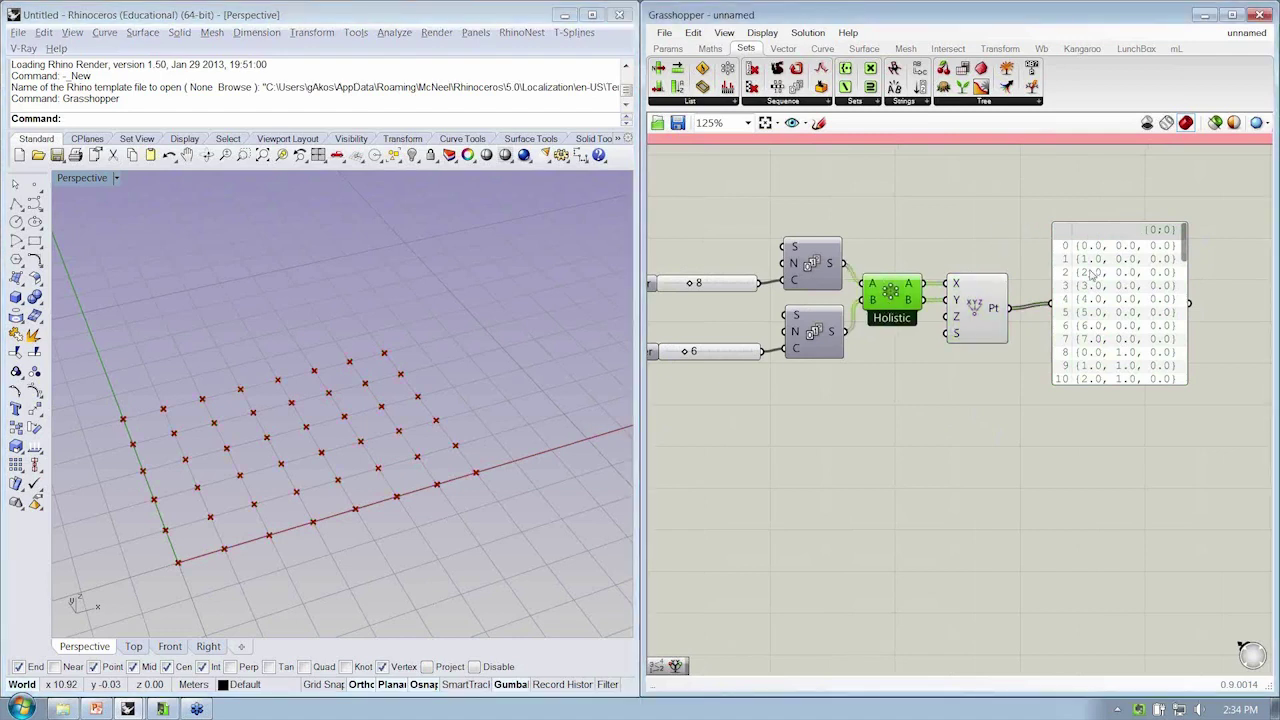
{"action": "mouse_move", "coordinate": [1185, 245]}
{"action": "left_mouse_down"}
{"action": "mouse_move", "coordinate": [1184, 345]}
{"action": "mouse_move", "coordinate": [1166, 243]}
{"action": "left_mouse_up"}
{"action": "right_click_drag", "start_coordinate": [320, 443], "coordinate": [195, 561]}
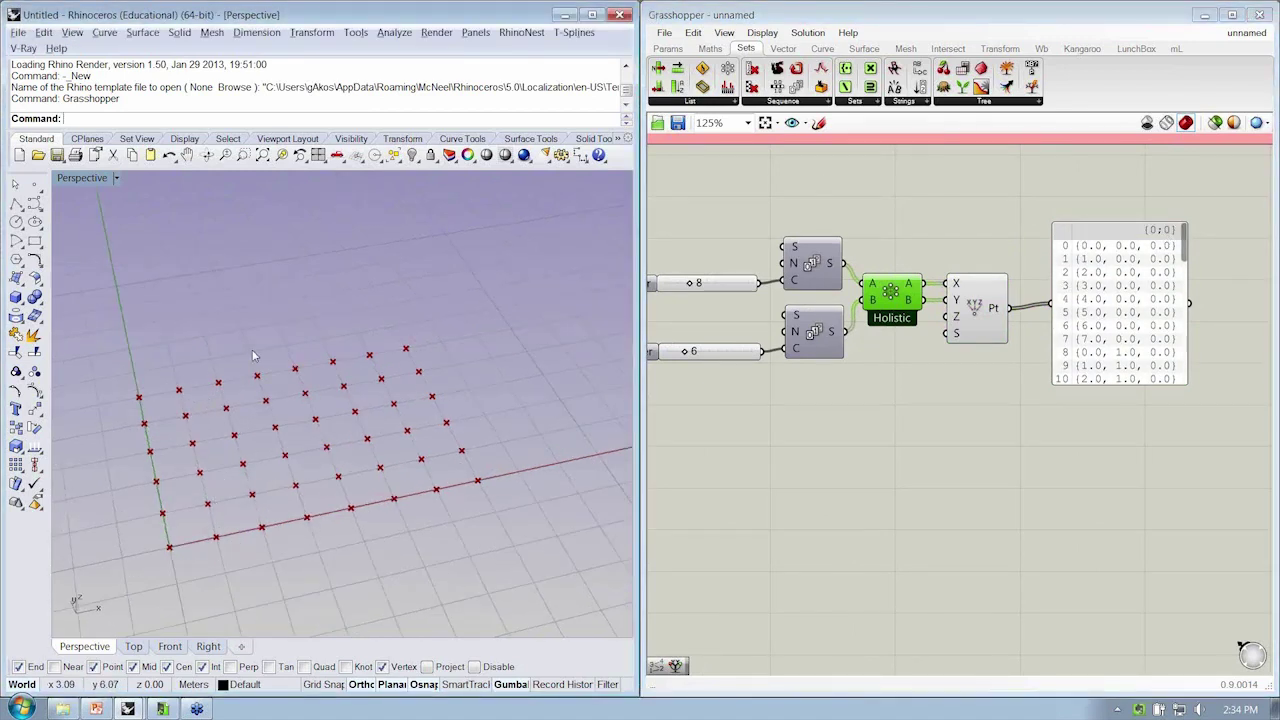
- Shift Cross Reference, Point XYZ and the panel slightly away from the Series components, and delete the Cross Reference component
{"action": "left_click_drag", "start_coordinate": [1170, 452], "coordinate": [887, 236]}
{"action": "left_click_drag", "start_coordinate": [890, 292], "coordinate": [909, 292]}
{"action": "left_click", "coordinate": [896, 250]}
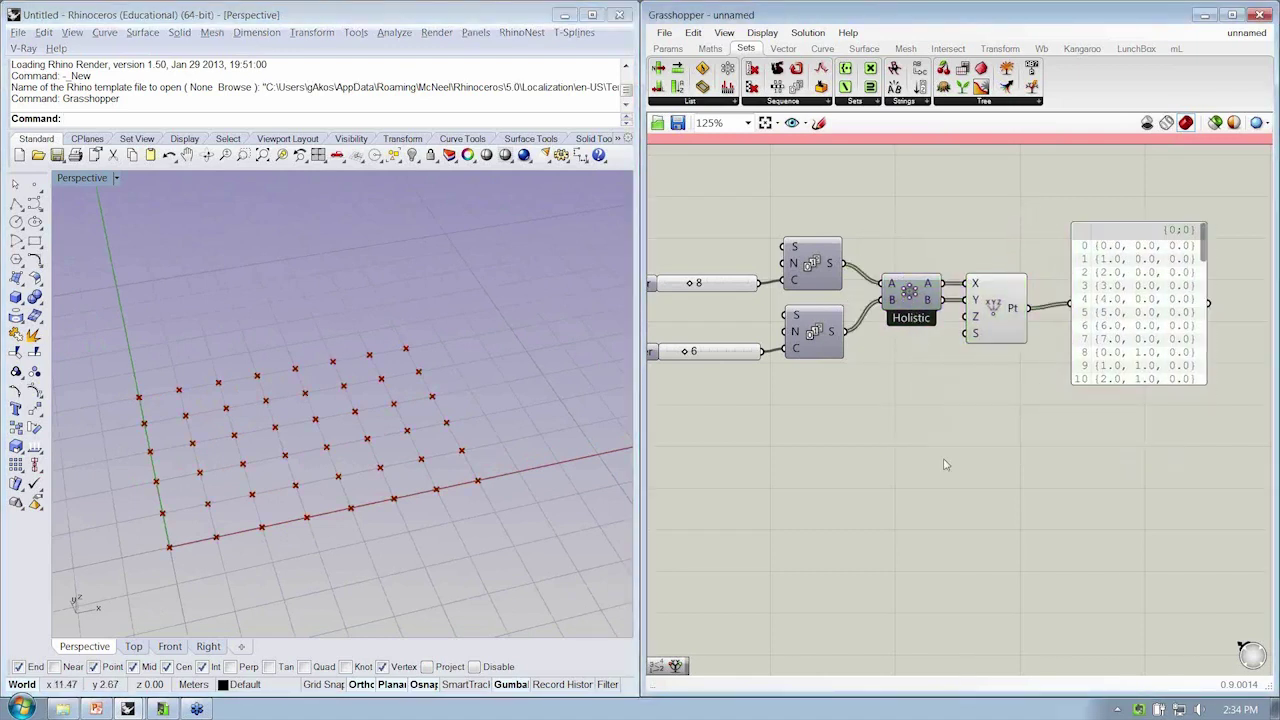
{"action": "left_click", "coordinate": [910, 290]}
{"action": "key", "text": "Delete"}
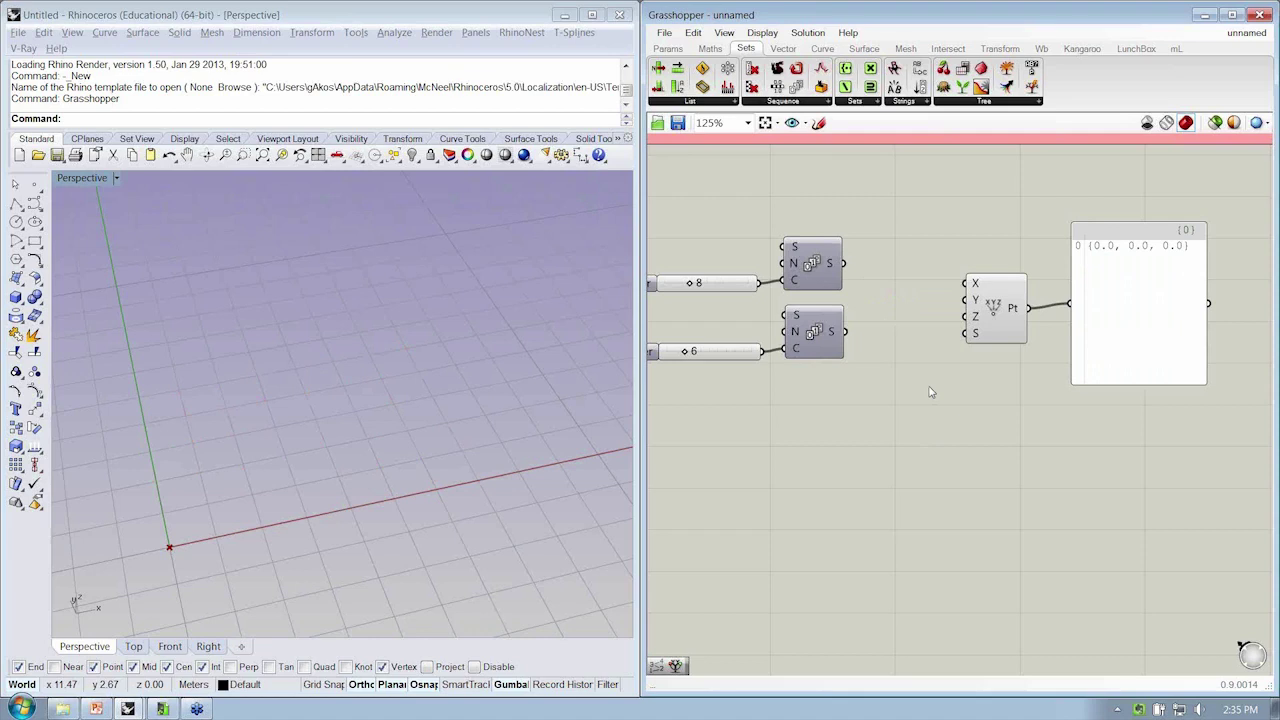
{"action": "key", "text": "alt+Tab"}
{"action": "key", "text": "alt+Tab"}
{"action": "key", "text": "alt+Tab"}
{"action": "key", "text": "alt+Tab"}
{"action": "key", "text": "alt+Tab"}
{"action": "key", "text": "alt+Tab"}
{"action": "key", "text": "alt+Tab"}
{"action": "key", "text": "alt+Tab"}
{"action": "key", "text": "alt+Tab"}
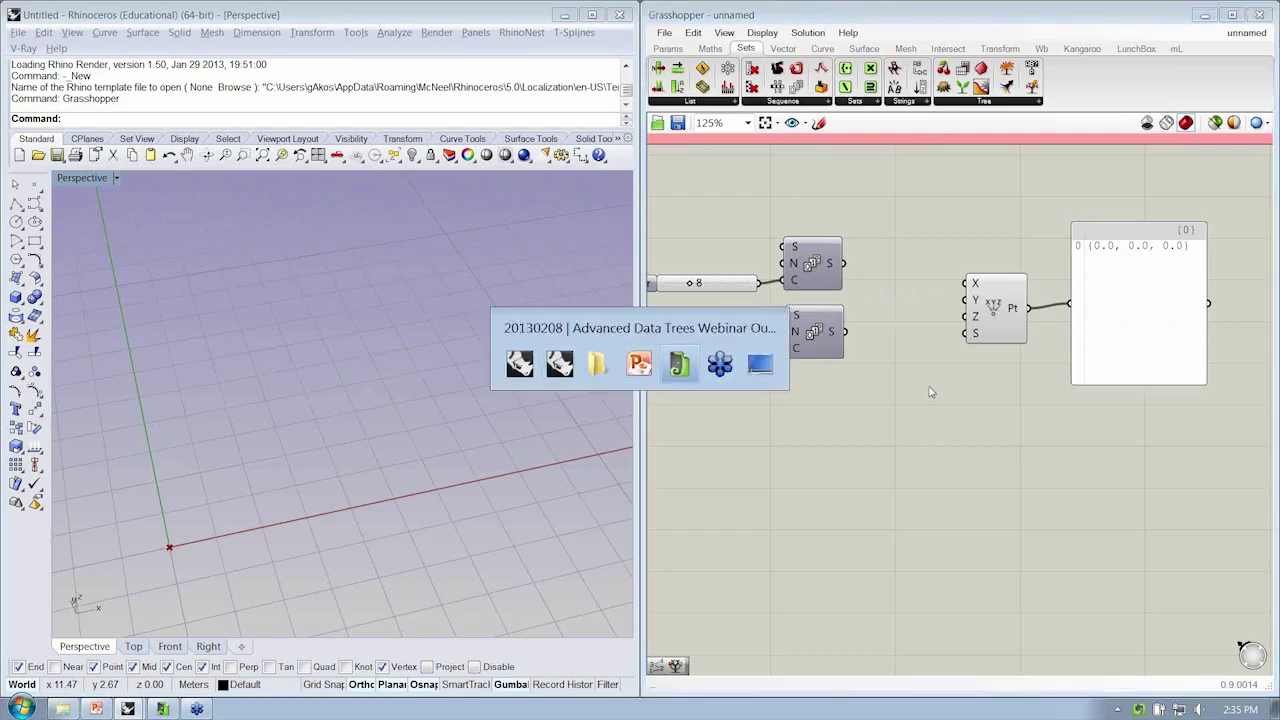
{"action": "key", "text": "Escape"}
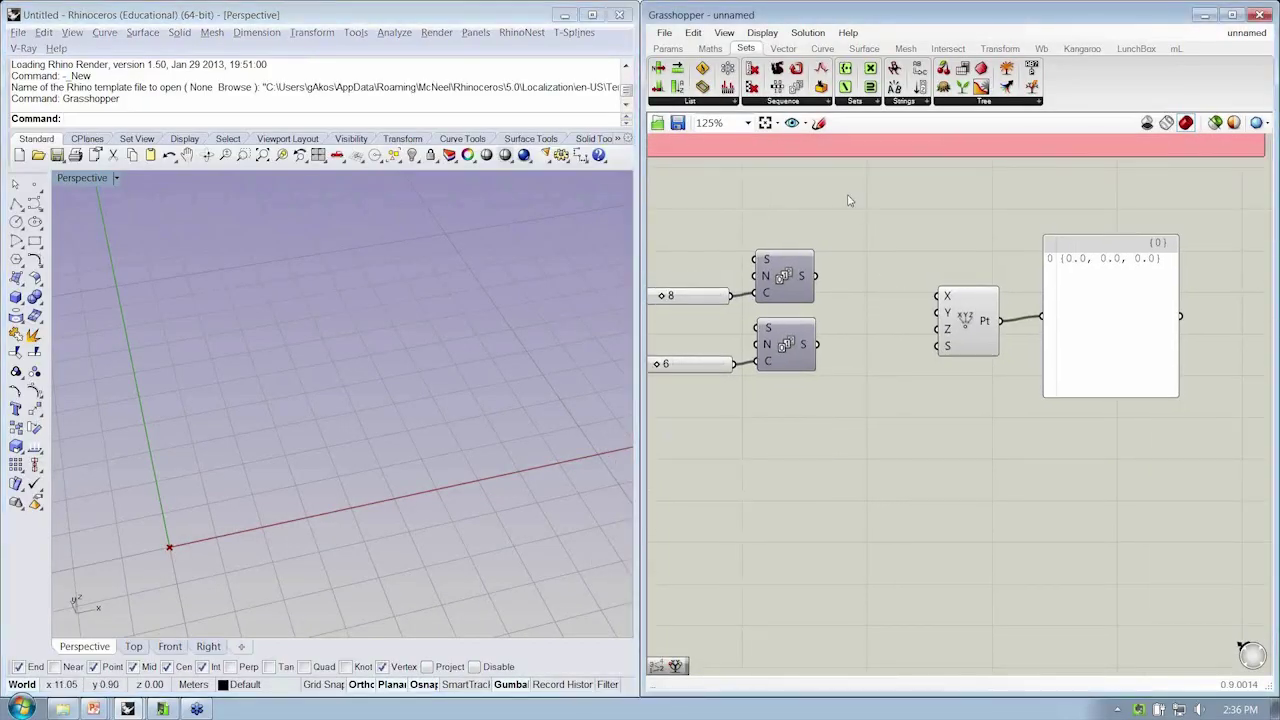
- Add a Graft Tree component beside the upper Series and route that Series through it into Point XYZ's X input
{"action": "left_click_drag", "start_coordinate": [843, 258], "coordinate": [917, 312]}
{"action": "left_click", "coordinate": [1005, 104]}
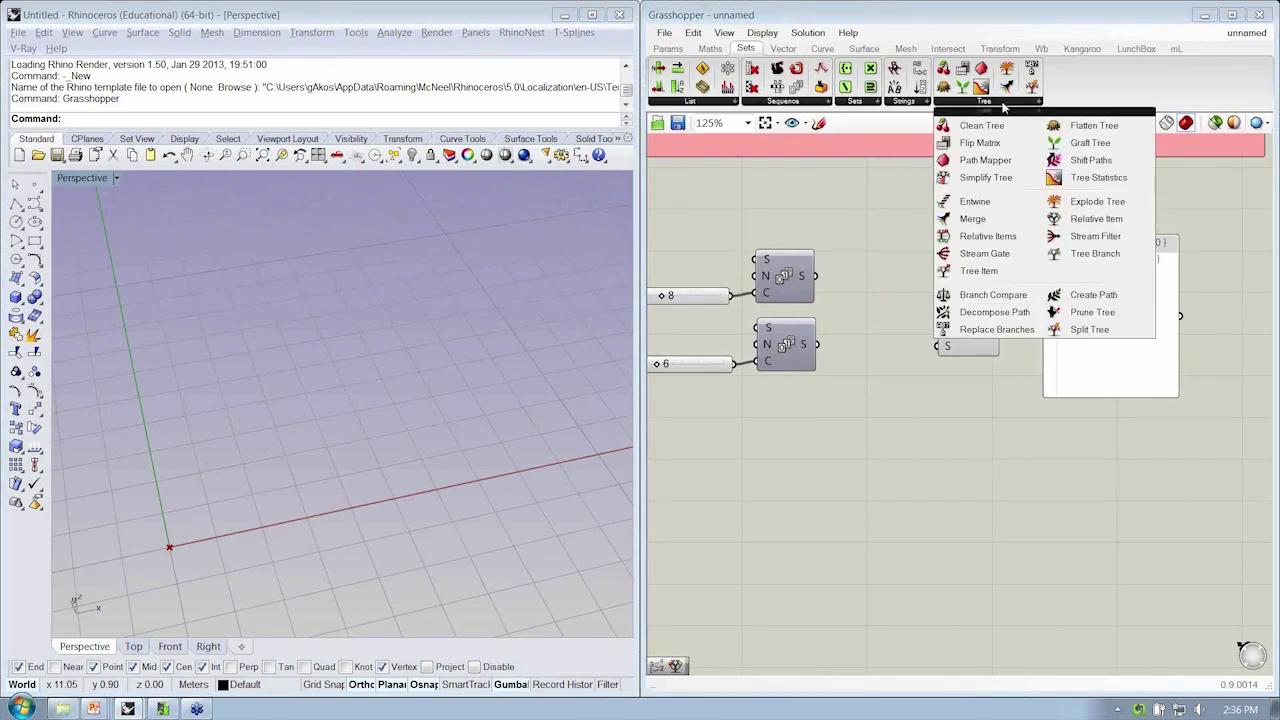
{"action": "left_click", "coordinate": [1082, 137]}
{"action": "left_click", "coordinate": [872, 280]}
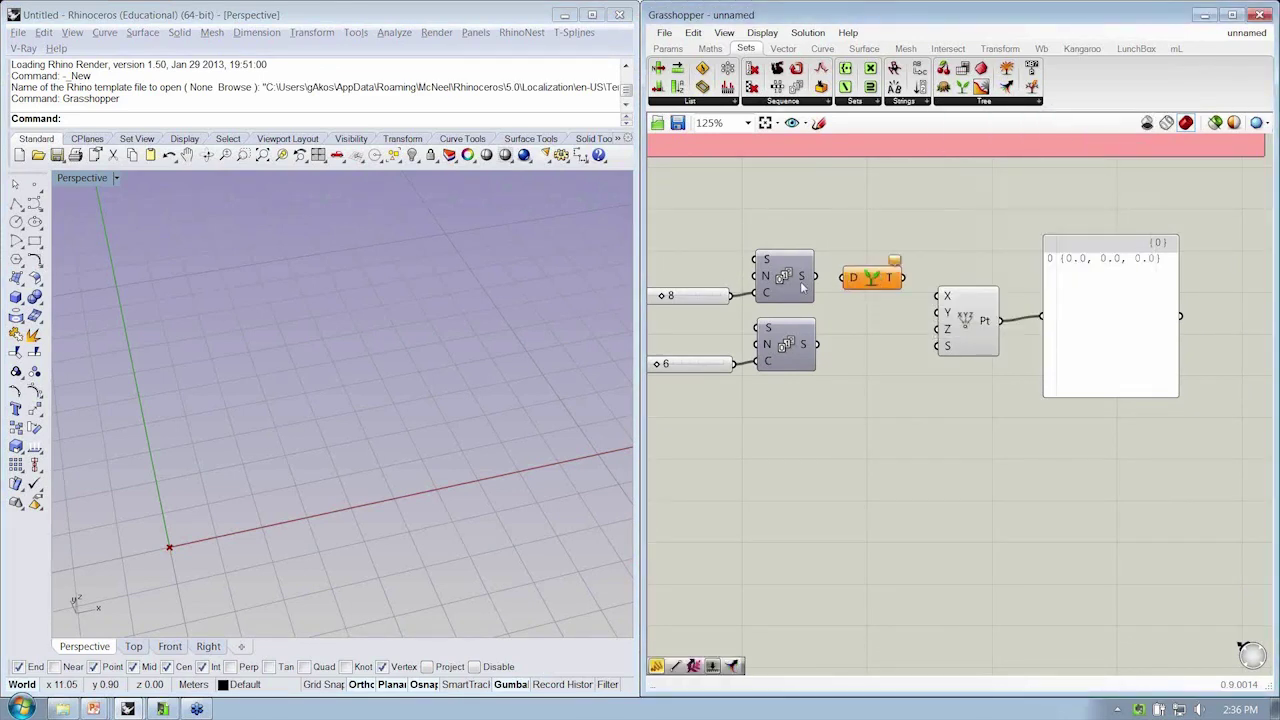
{"action": "left_click_drag", "start_coordinate": [815, 277], "coordinate": [938, 296]}
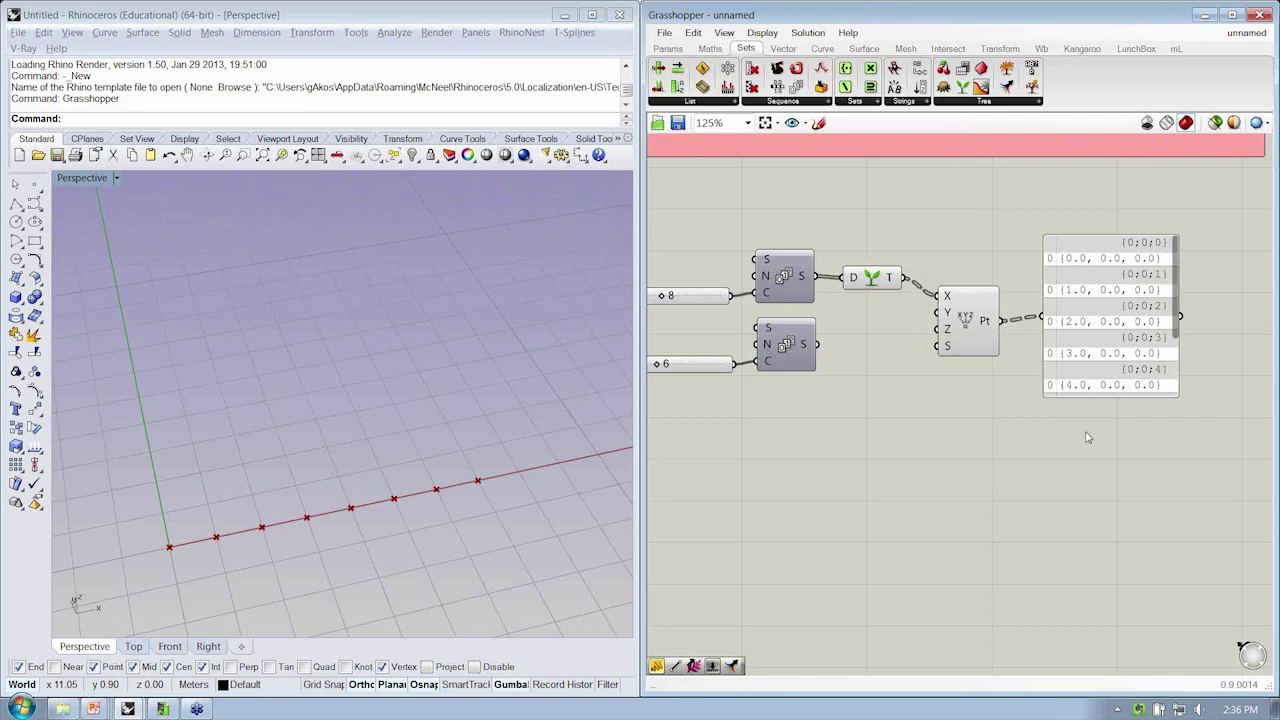
- Adjust the spacing of Point XYZ and its panel, and connect the lower Series output directly to Point XYZ's Y input
{"action": "left_click_drag", "start_coordinate": [1086, 434], "coordinate": [968, 316]}
{"action": "left_click", "coordinate": [925, 300]}
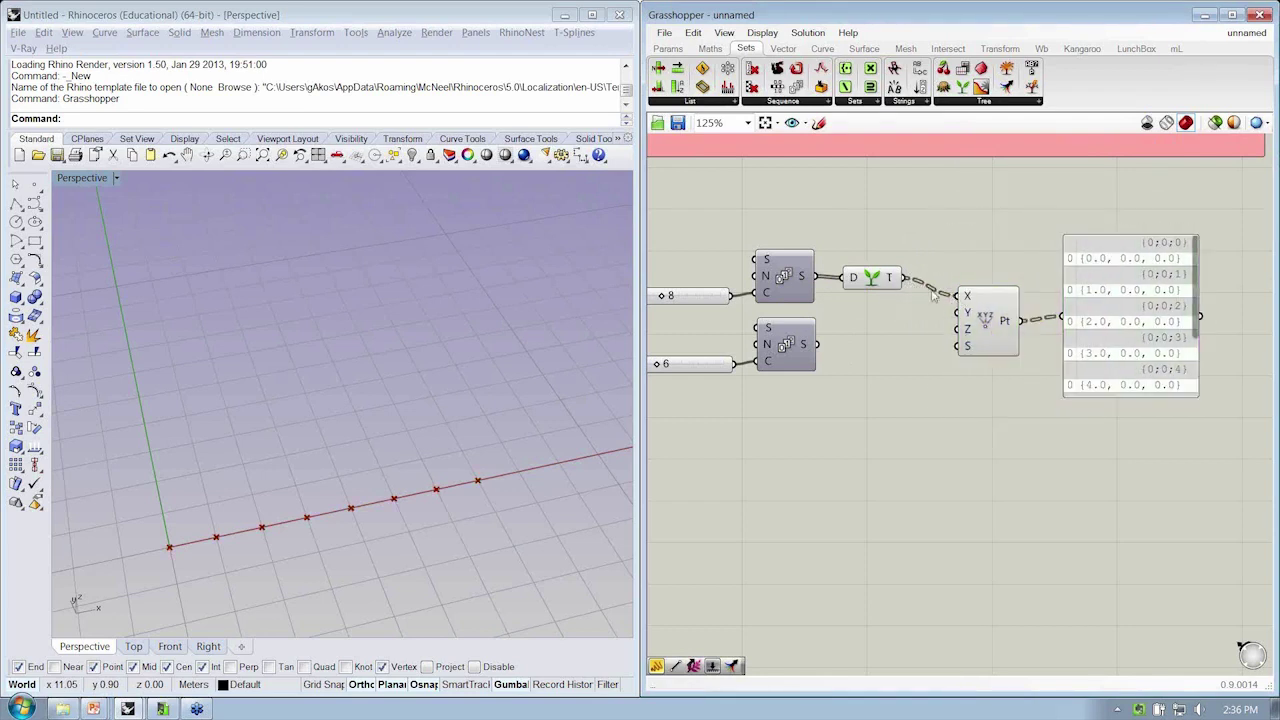
{"action": "left_click_drag", "start_coordinate": [957, 313], "coordinate": [818, 345]}
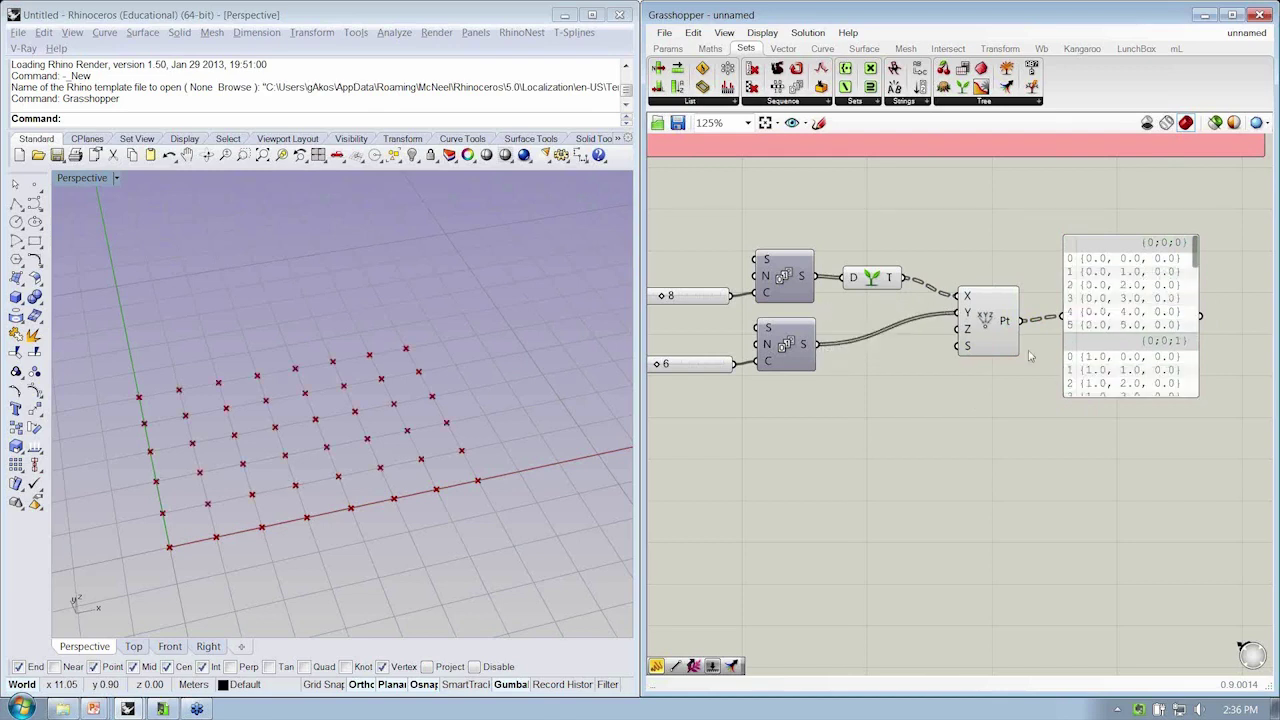
{"action": "left_click_drag", "start_coordinate": [991, 329], "coordinate": [978, 334]}
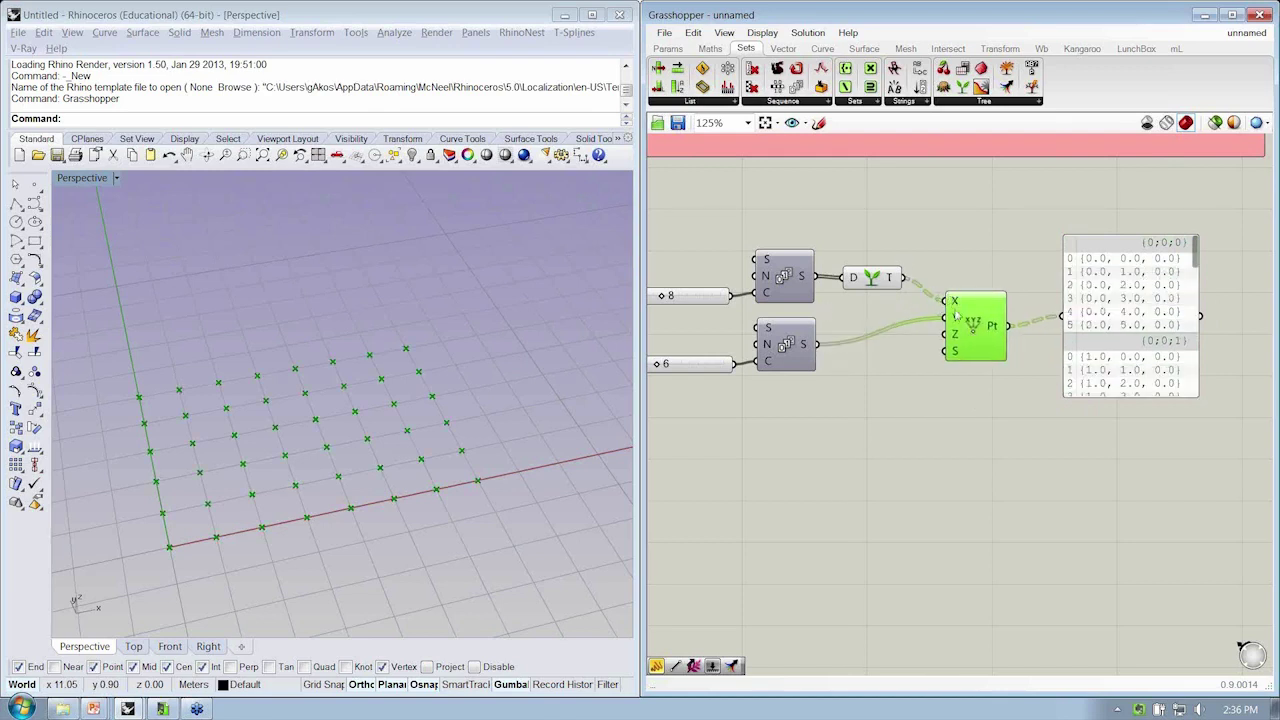
{"action": "left_click", "coordinate": [989, 385]}
- Examine the branch paths in the panel and how they relate to the Graft Tree, the two Series and the grid points
{"action": "right_click_drag", "start_coordinate": [1173, 358], "coordinate": [1140, 358]}
{"action": "left_click_drag", "start_coordinate": [1122, 357], "coordinate": [1114, 367]}
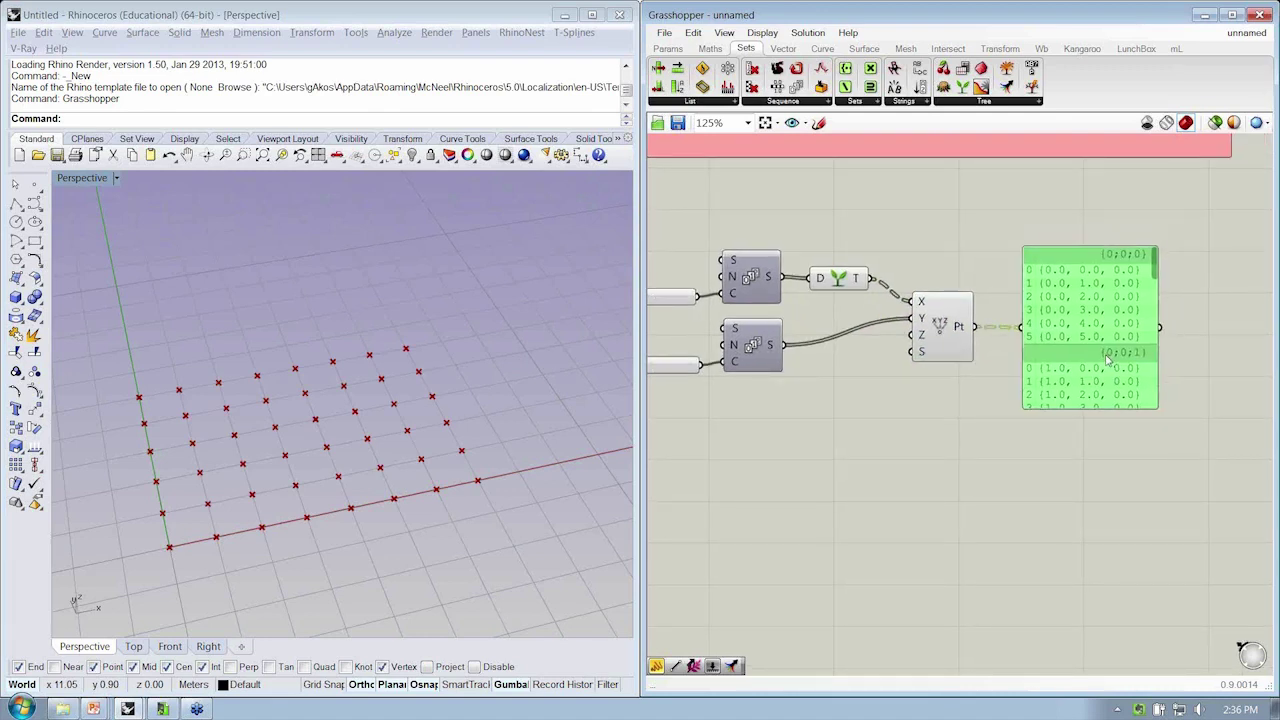
{"action": "left_click", "coordinate": [982, 422]}
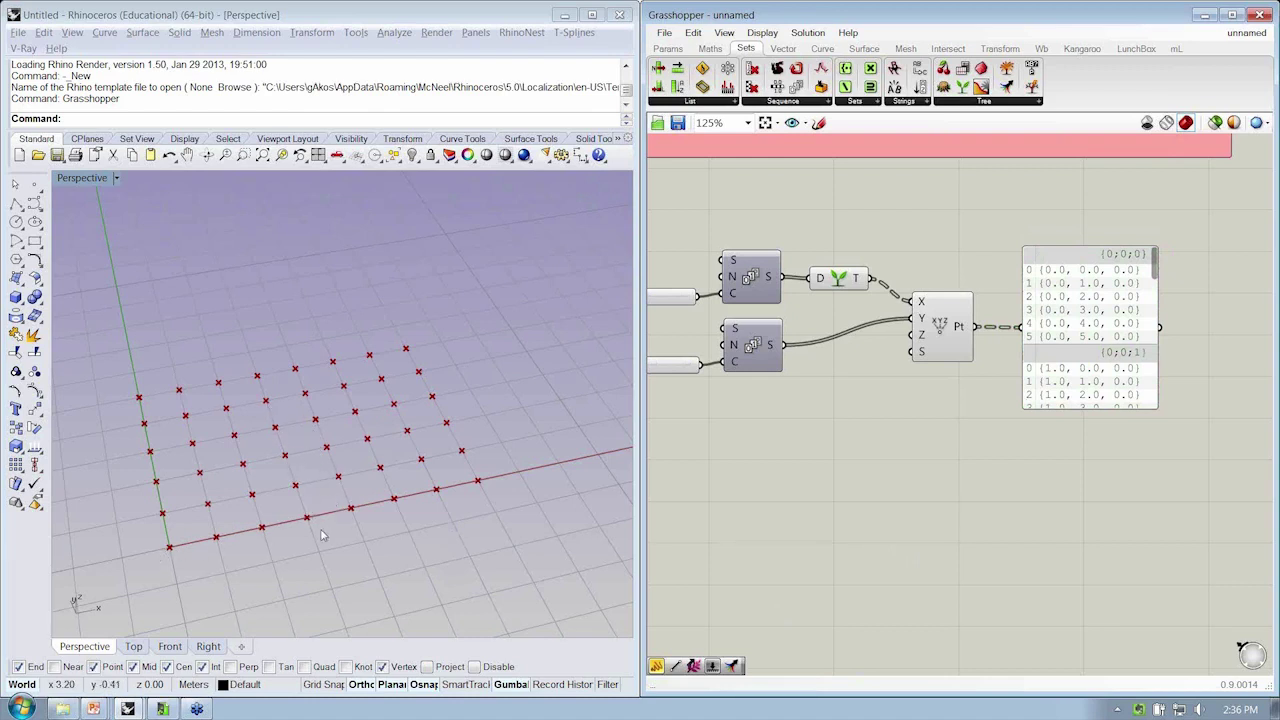
{"action": "left_click_drag", "start_coordinate": [838, 287], "coordinate": [832, 286]}
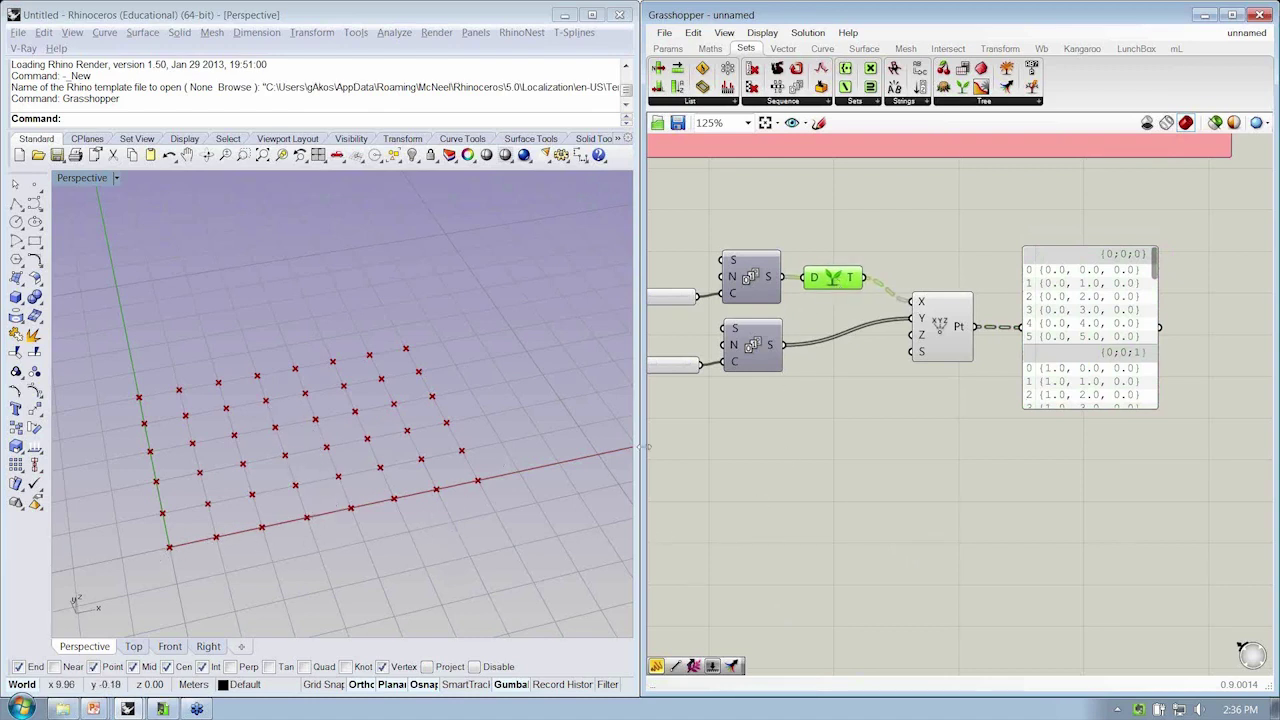
{"action": "left_click_drag", "start_coordinate": [749, 427], "coordinate": [760, 255]}
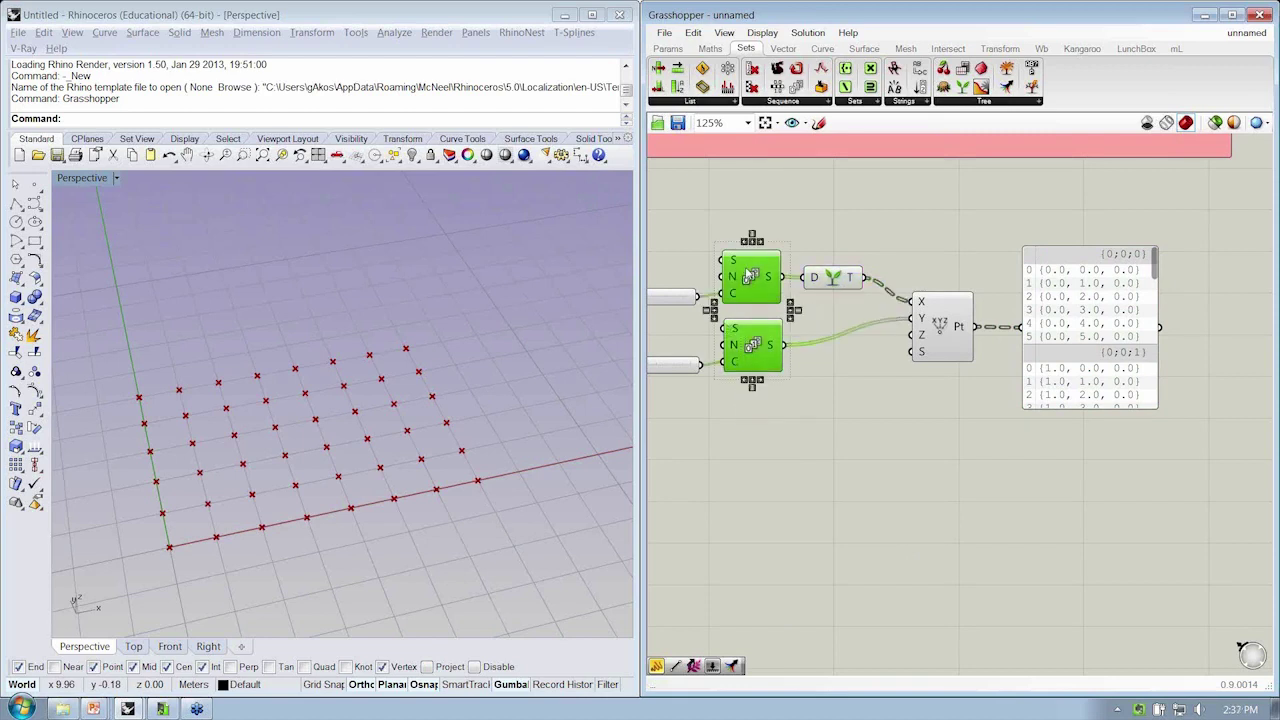
{"action": "left_click", "coordinate": [762, 221]}
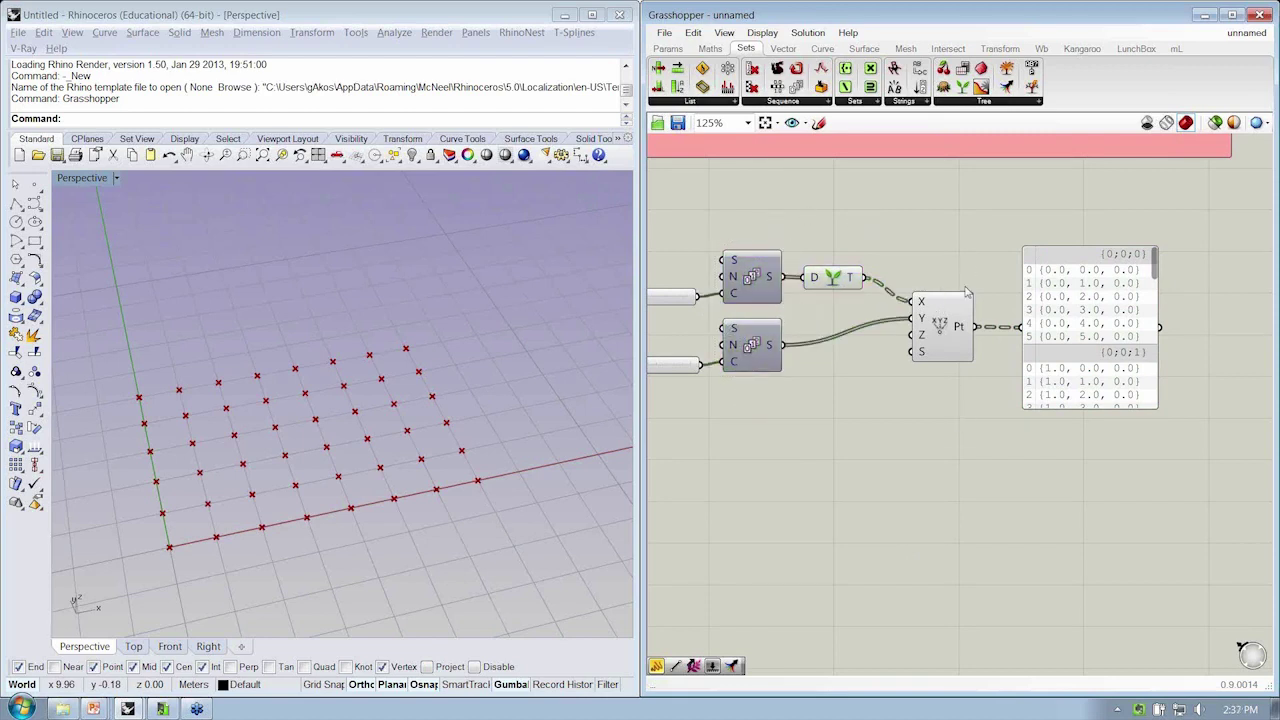
- Move the panel higher and add a Point List component below it, fed by Point XYZ's Pt output
{"action": "mouse_move", "coordinate": [961, 324]}
{"action": "left_click_drag", "start_coordinate": [1090, 361], "coordinate": [1123, 307]}
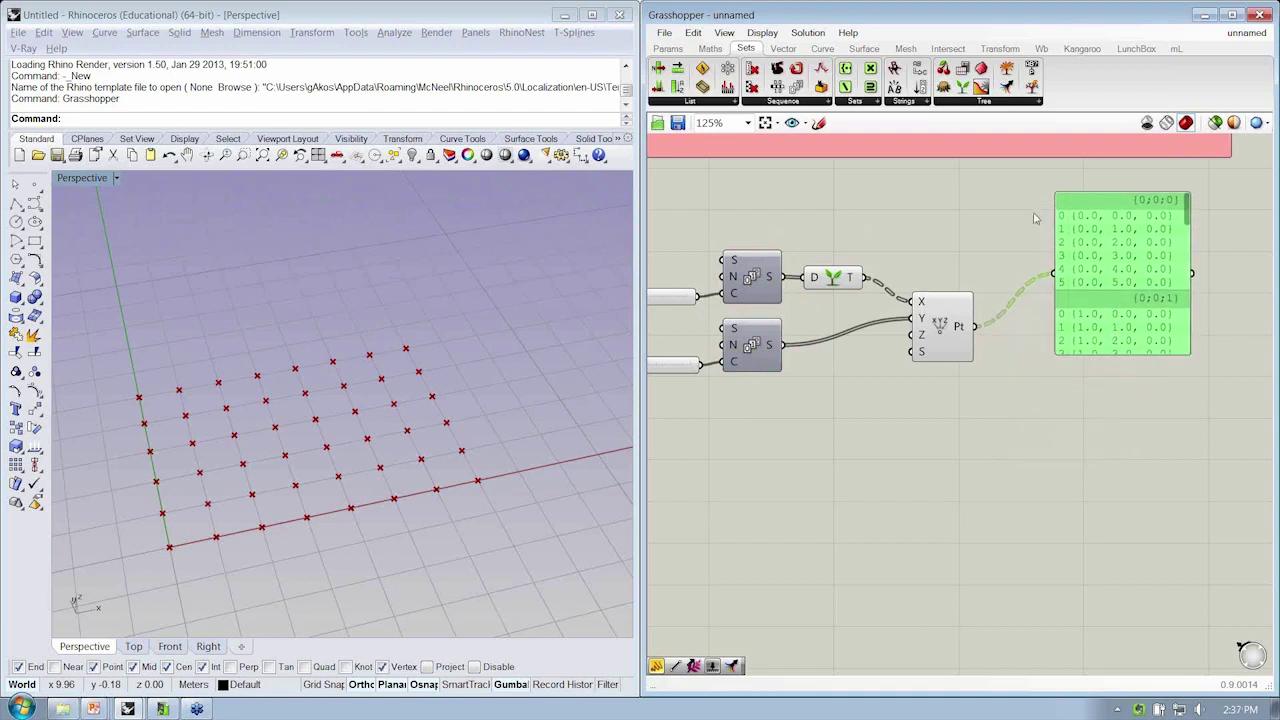
{"action": "left_click", "coordinate": [958, 250]}
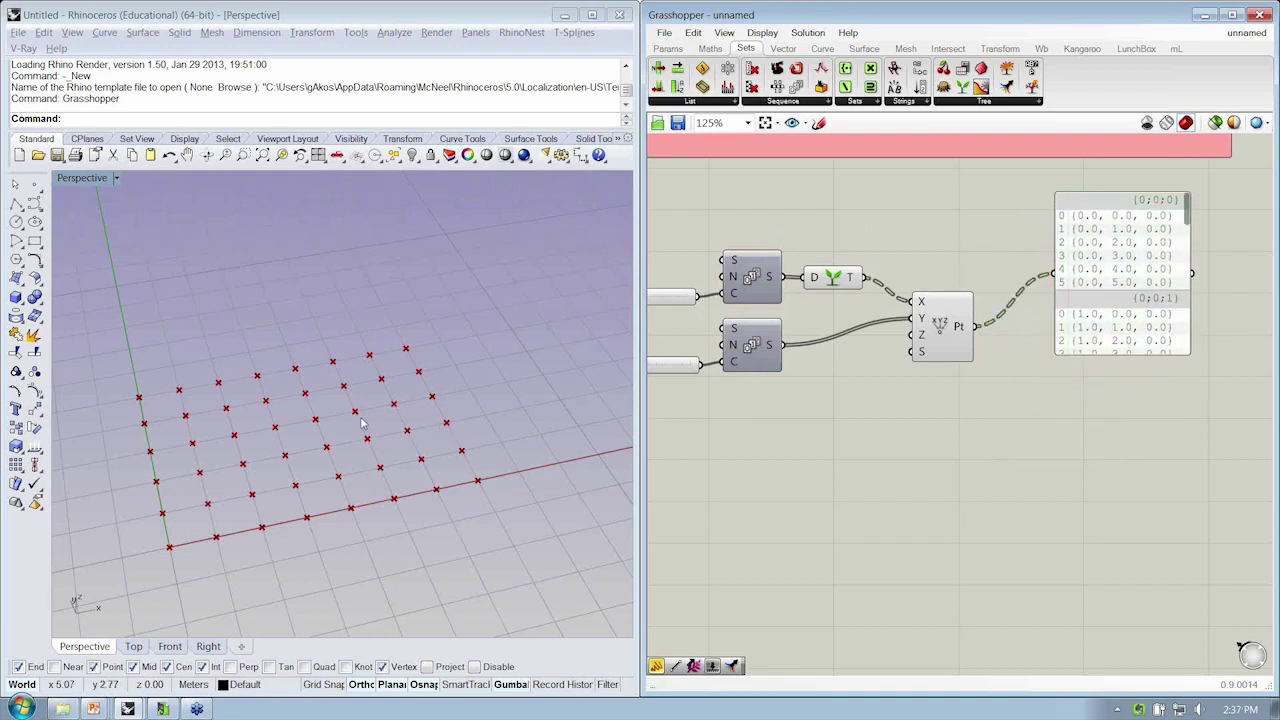
{"action": "right_click_drag", "start_coordinate": [415, 395], "coordinate": [641, 457]}
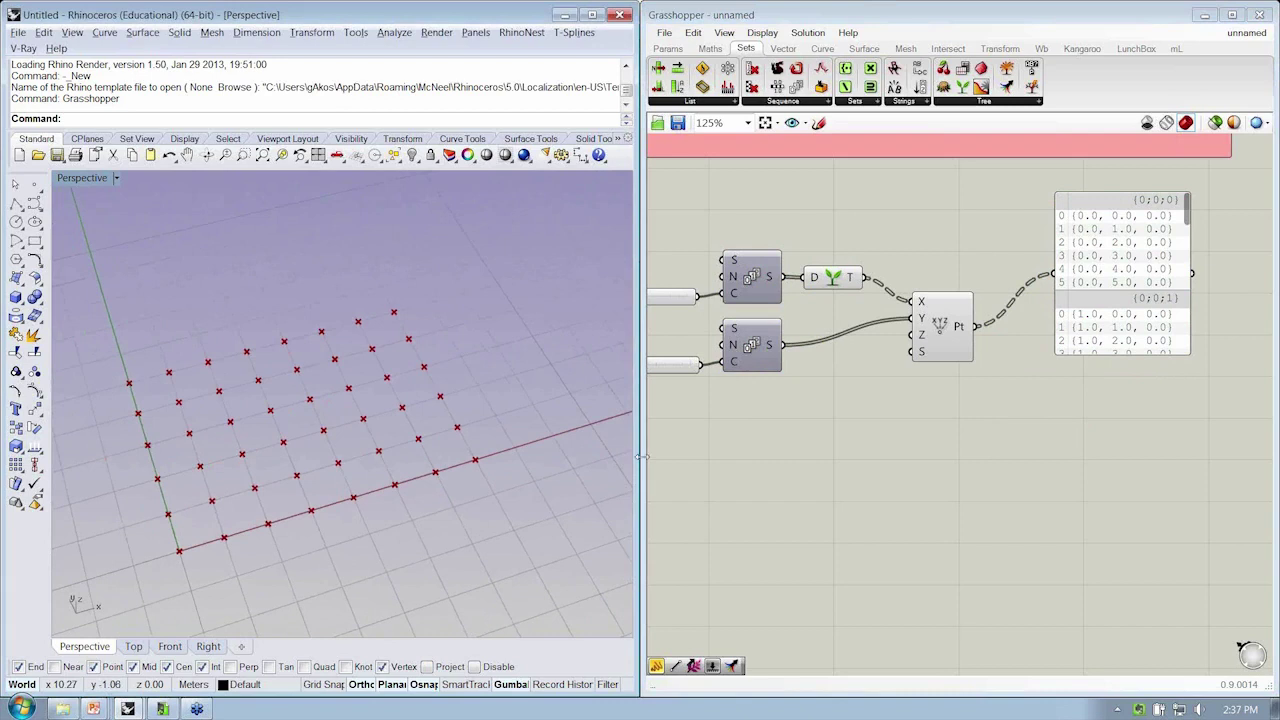
{"action": "left_click", "coordinate": [783, 48]}
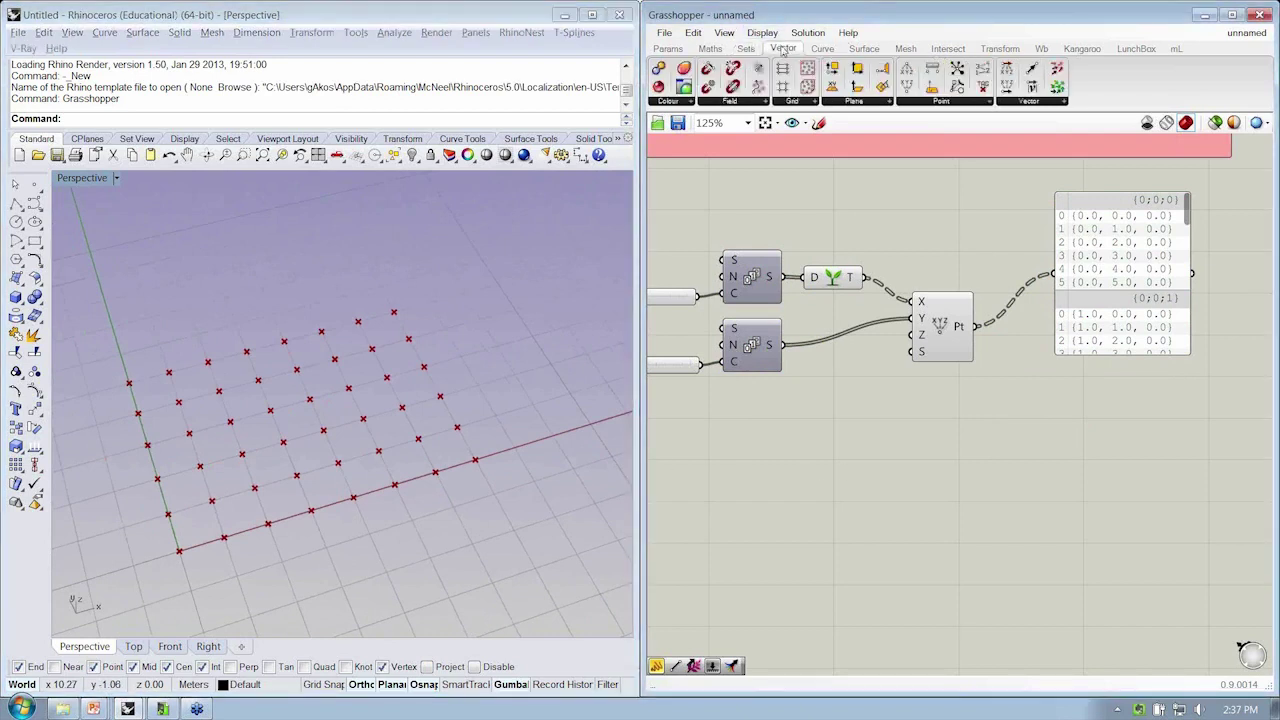
{"action": "left_click", "coordinate": [910, 102]}
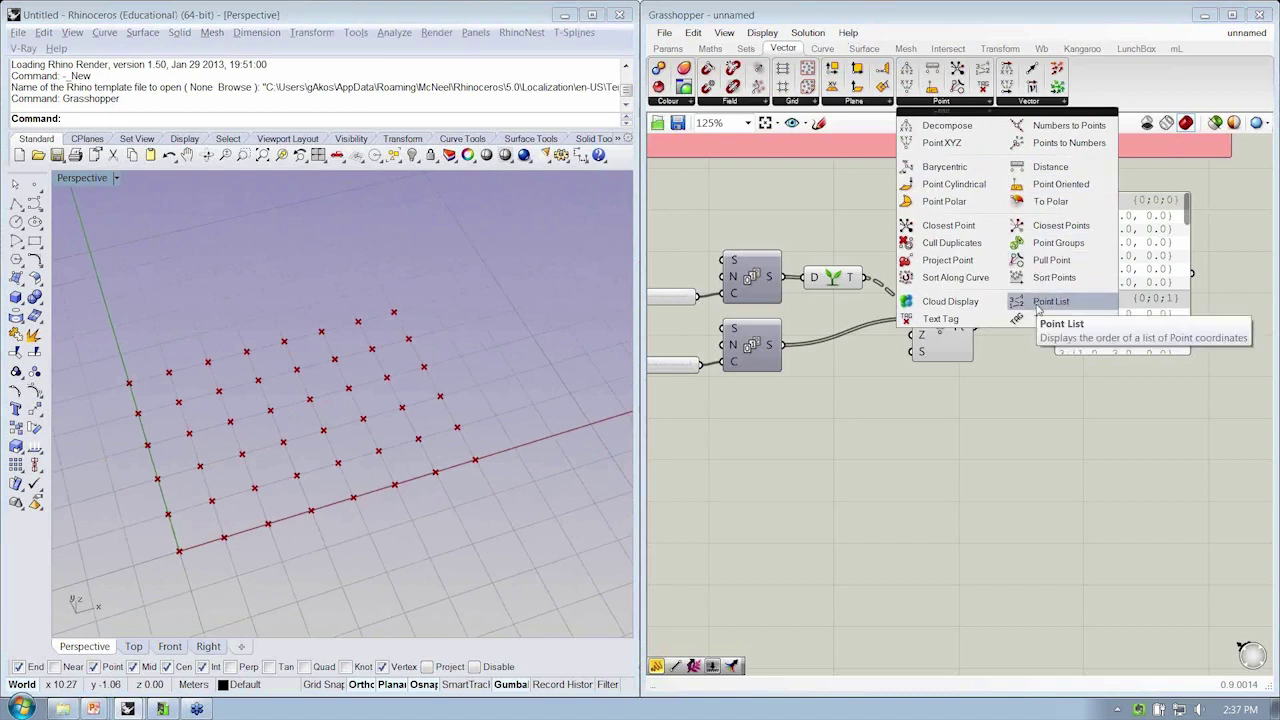
{"action": "left_click_drag", "start_coordinate": [1038, 310], "coordinate": [1035, 418]}
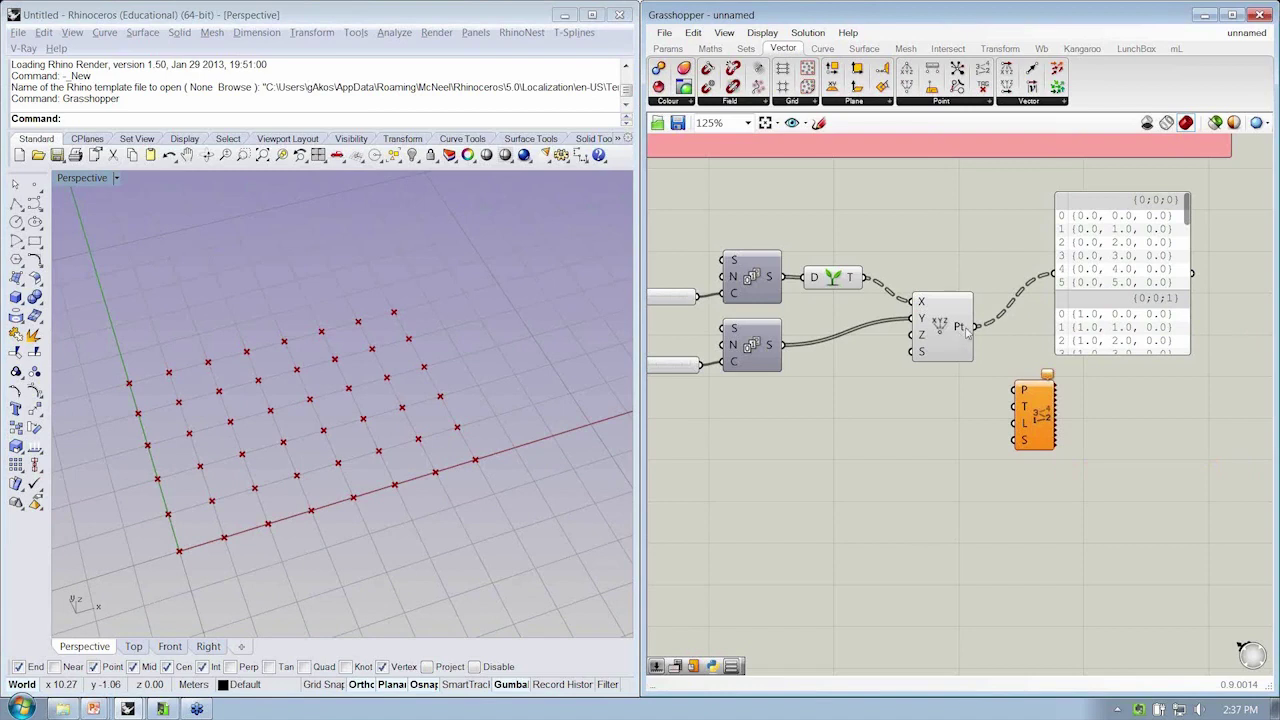
{"action": "left_click_drag", "start_coordinate": [975, 326], "coordinate": [1014, 390]}
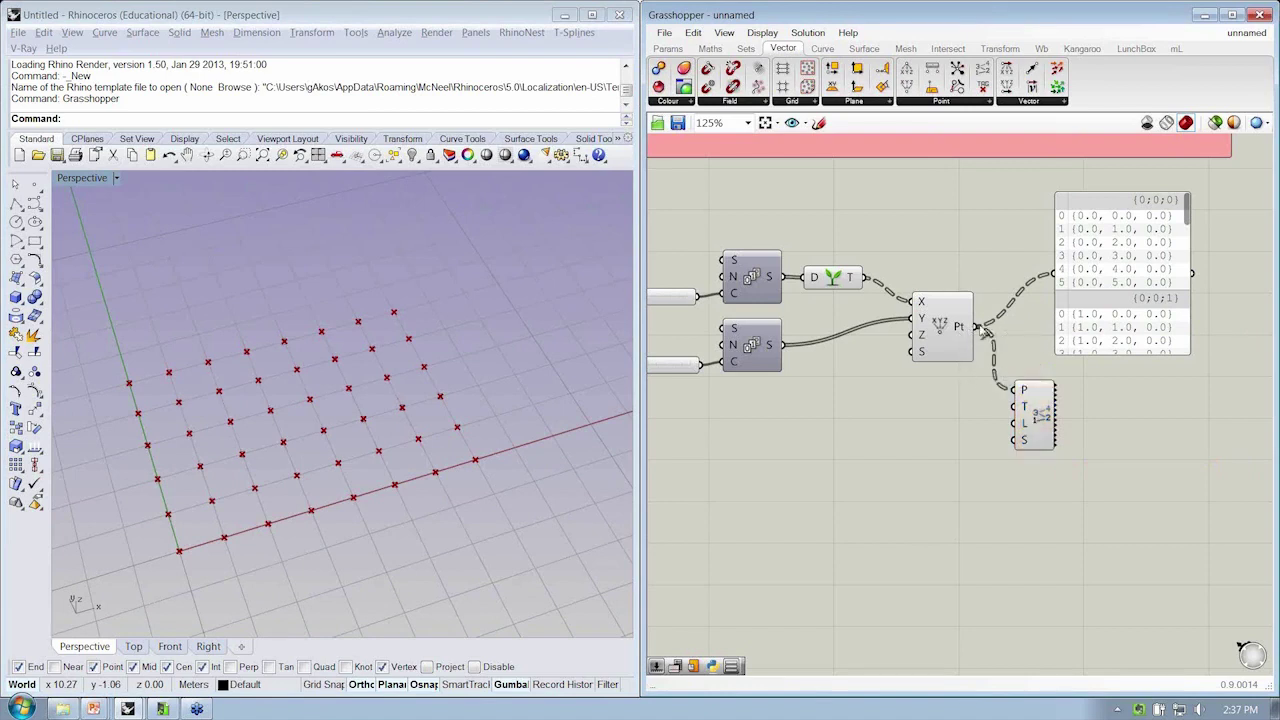
- Turn off the Point XYZ preview and inspect the point index numbers in the Perspective viewport
{"action": "left_click", "coordinate": [940, 325]}
{"action": "right_click", "coordinate": [937, 324]}
{"action": "left_click", "coordinate": [975, 351]}
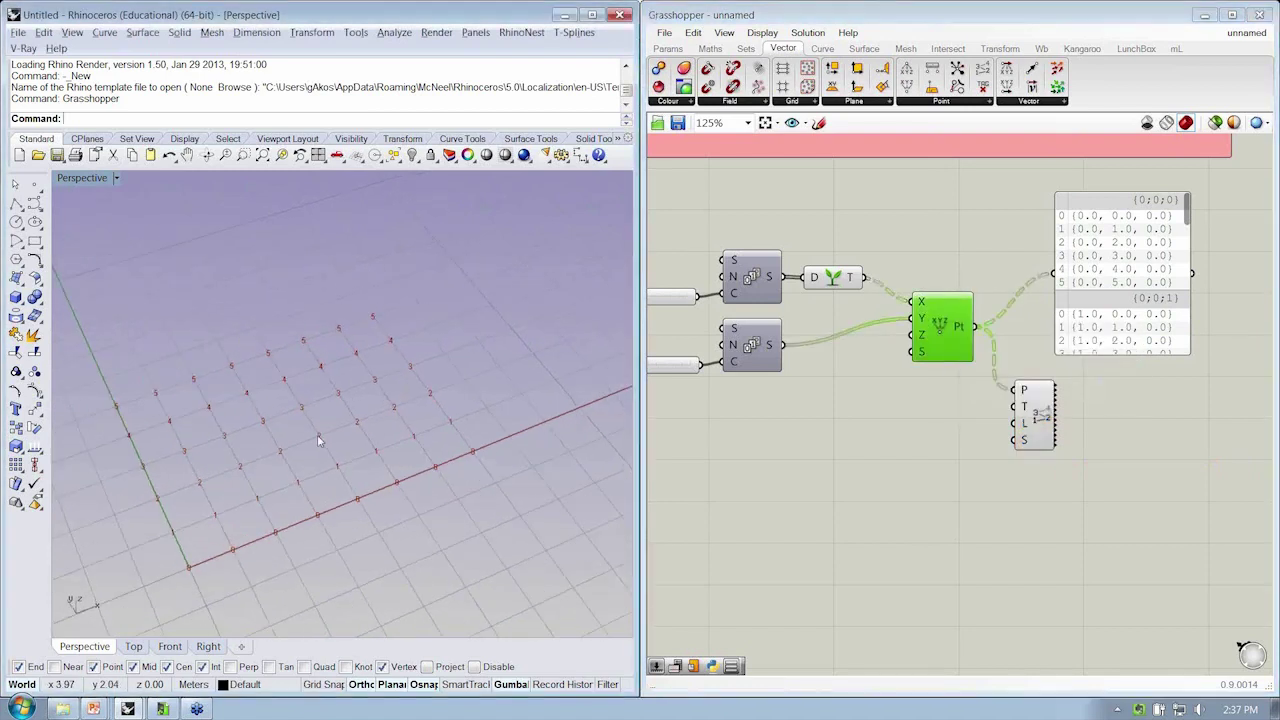
{"action": "scroll", "coordinate": [265, 505], "scroll_direction": "up", "scroll_amount": 5}
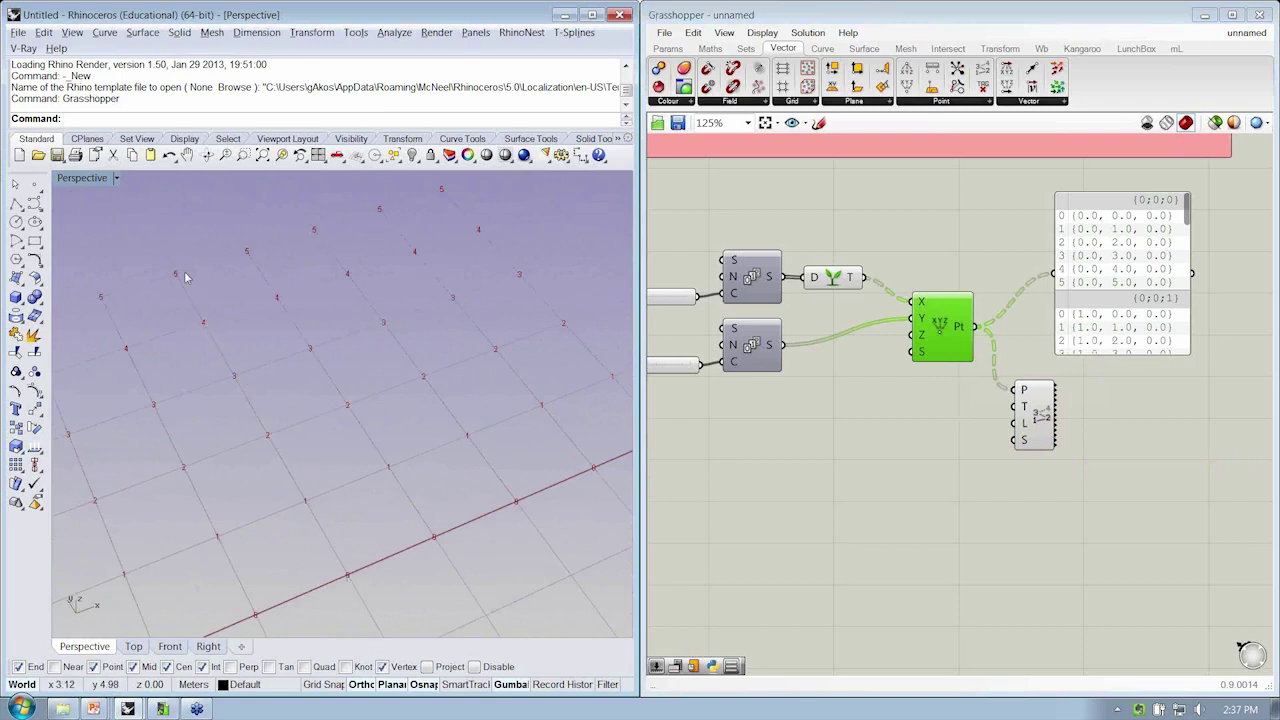
{"action": "scroll", "coordinate": [369, 369], "scroll_direction": "down", "scroll_amount": 4}
- Rewire the upper Series directly into Point XYZ's X, and route the lower Series through Graft Tree into Y
{"action": "right_click_drag", "start_coordinate": [656, 380], "coordinate": [760, 380]}
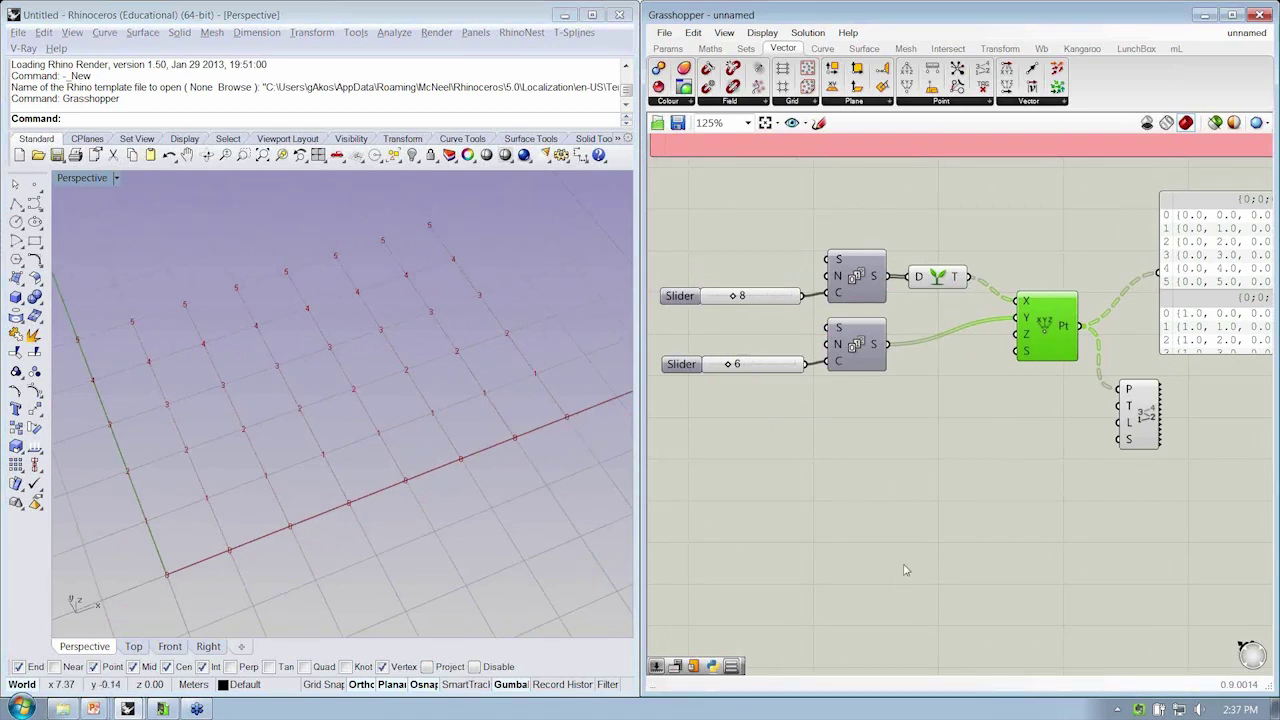
{"action": "left_click_drag", "start_coordinate": [1022, 304], "coordinate": [972, 278], "text": "ctrl"}
{"action": "left_click_drag", "start_coordinate": [1018, 320], "coordinate": [852, 350], "text": "ctrl"}
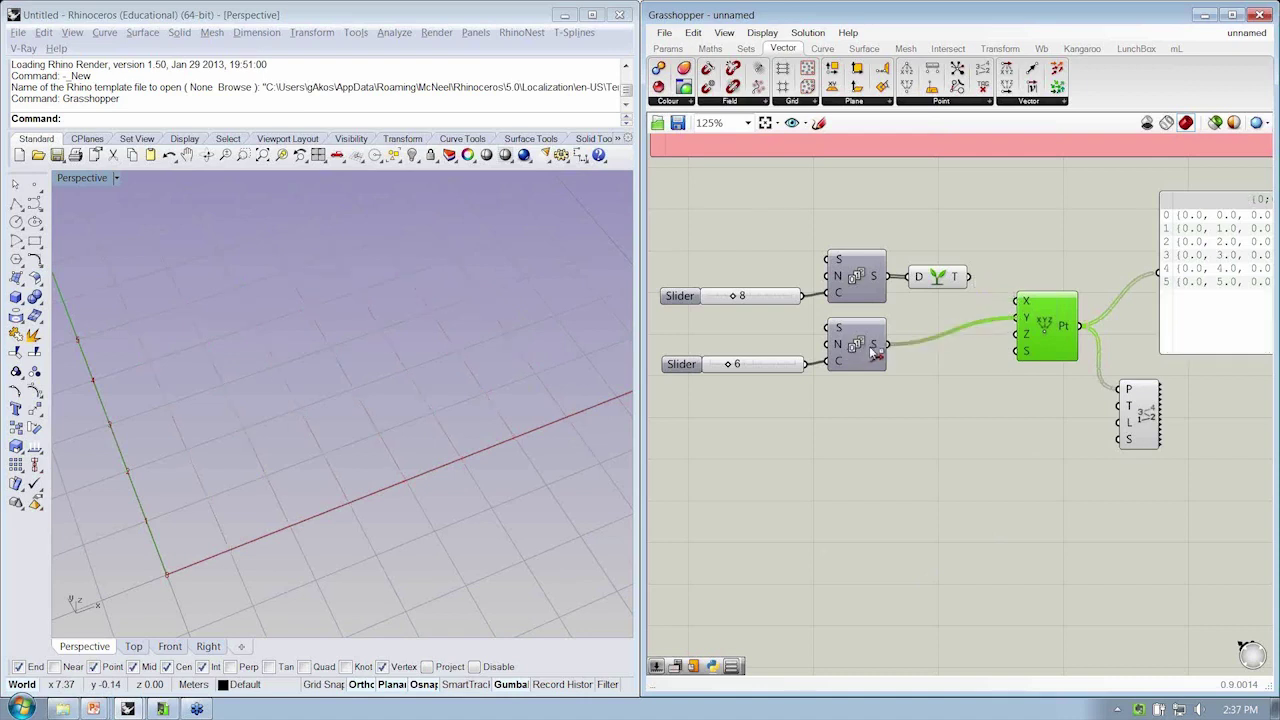
{"action": "left_click_drag", "start_coordinate": [934, 277], "coordinate": [887, 276]}
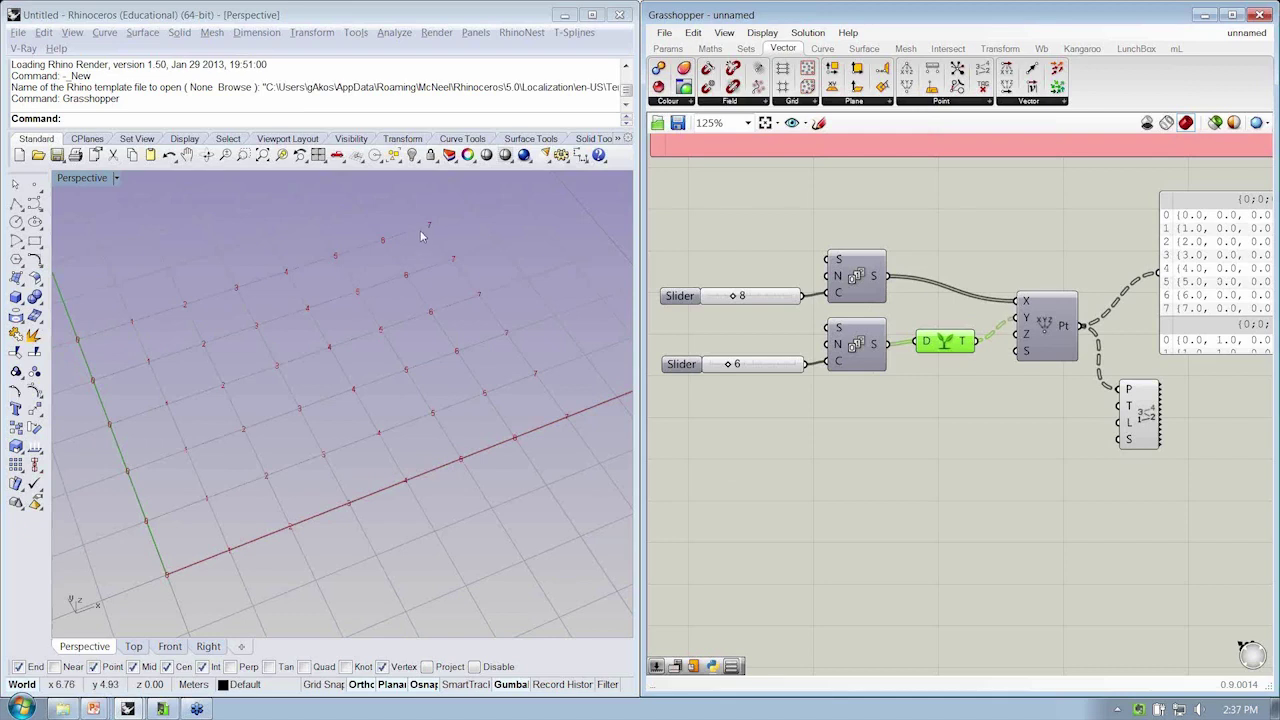
- Add a number slider beside the Point List, wire it into the S (Size) input and set it to 0.330
{"action": "left_click_drag", "start_coordinate": [935, 350], "coordinate": [929, 353]}
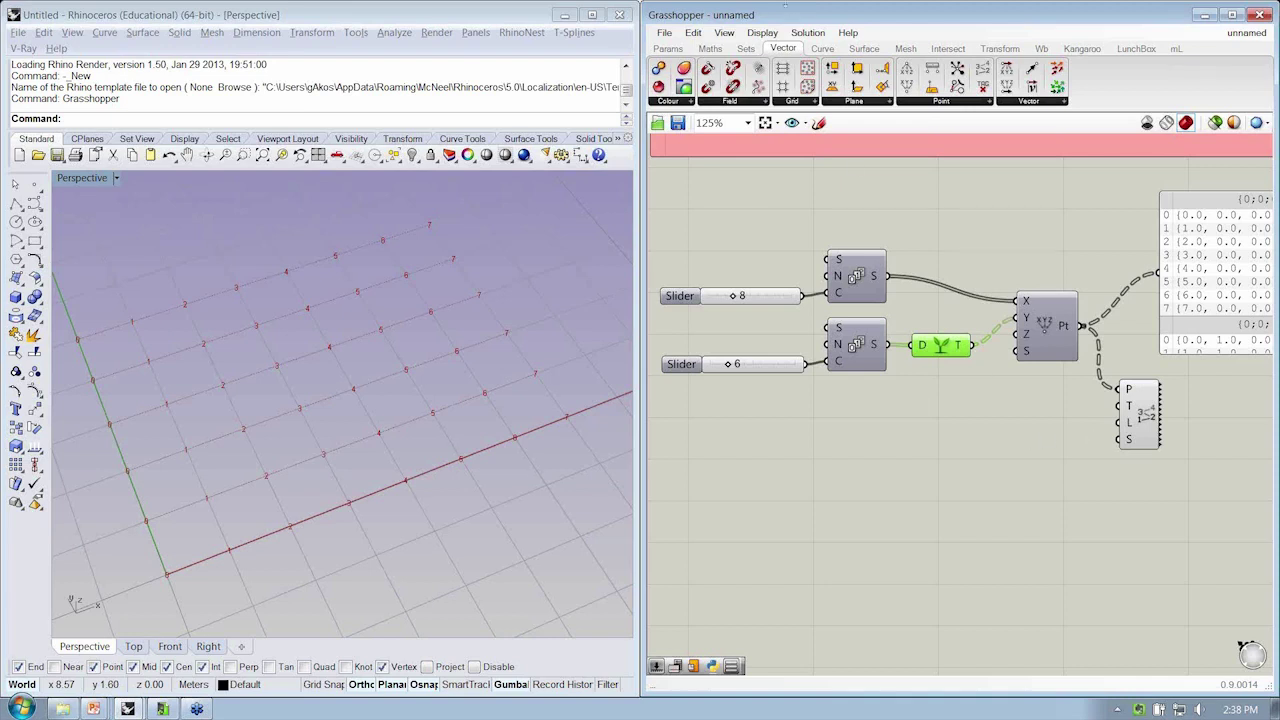
{"action": "right_click_drag", "start_coordinate": [1006, 411], "coordinate": [1046, 383]}
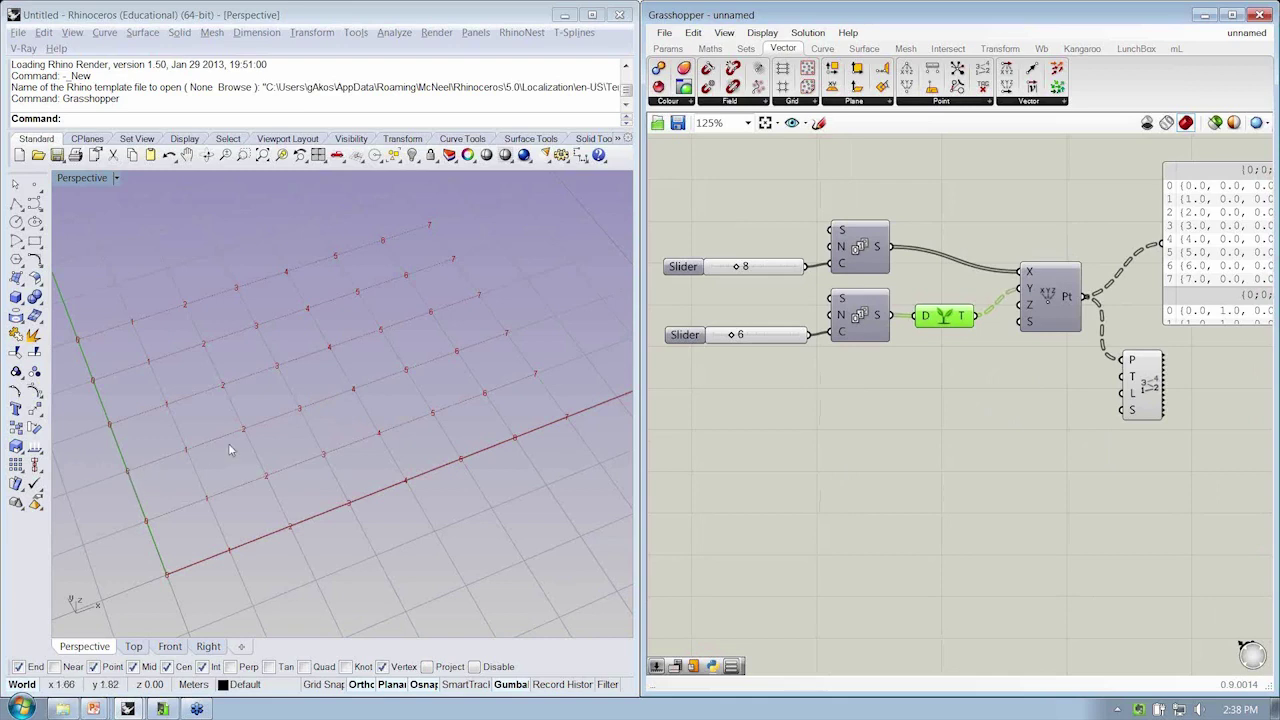
{"action": "left_click", "coordinate": [669, 49]}
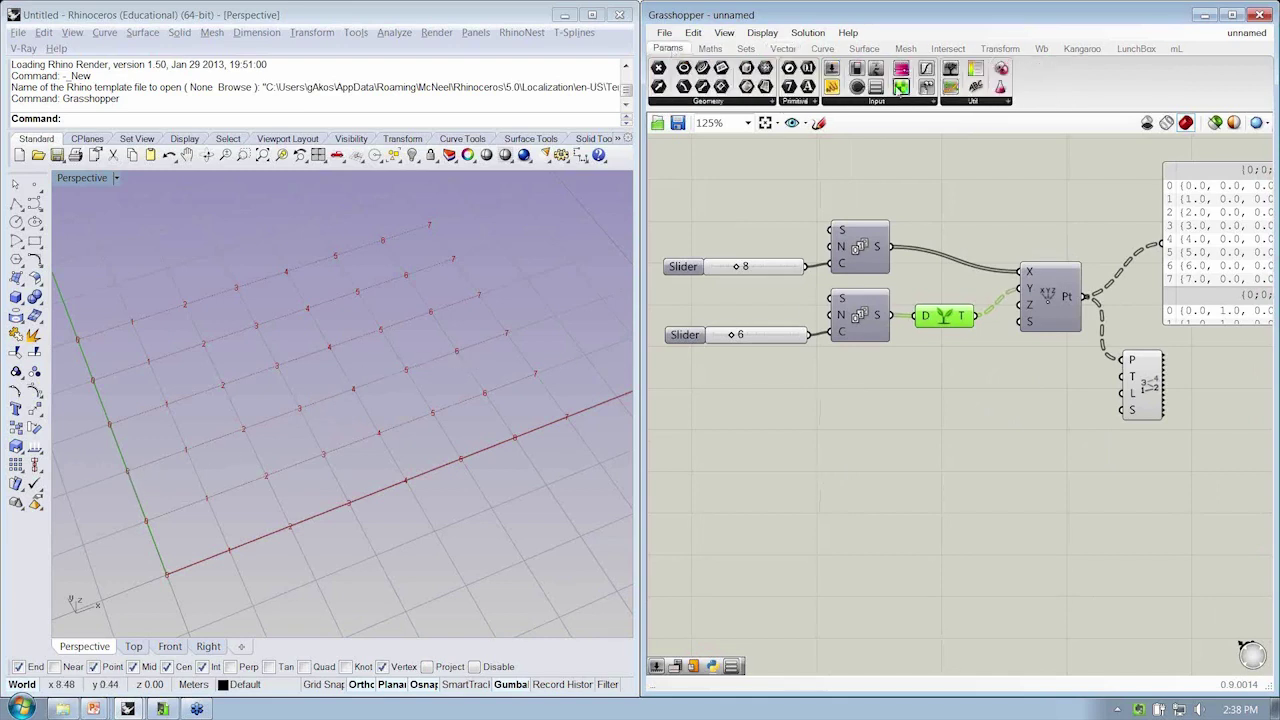
{"action": "left_click_drag", "start_coordinate": [1019, 427], "coordinate": [1020, 421]}
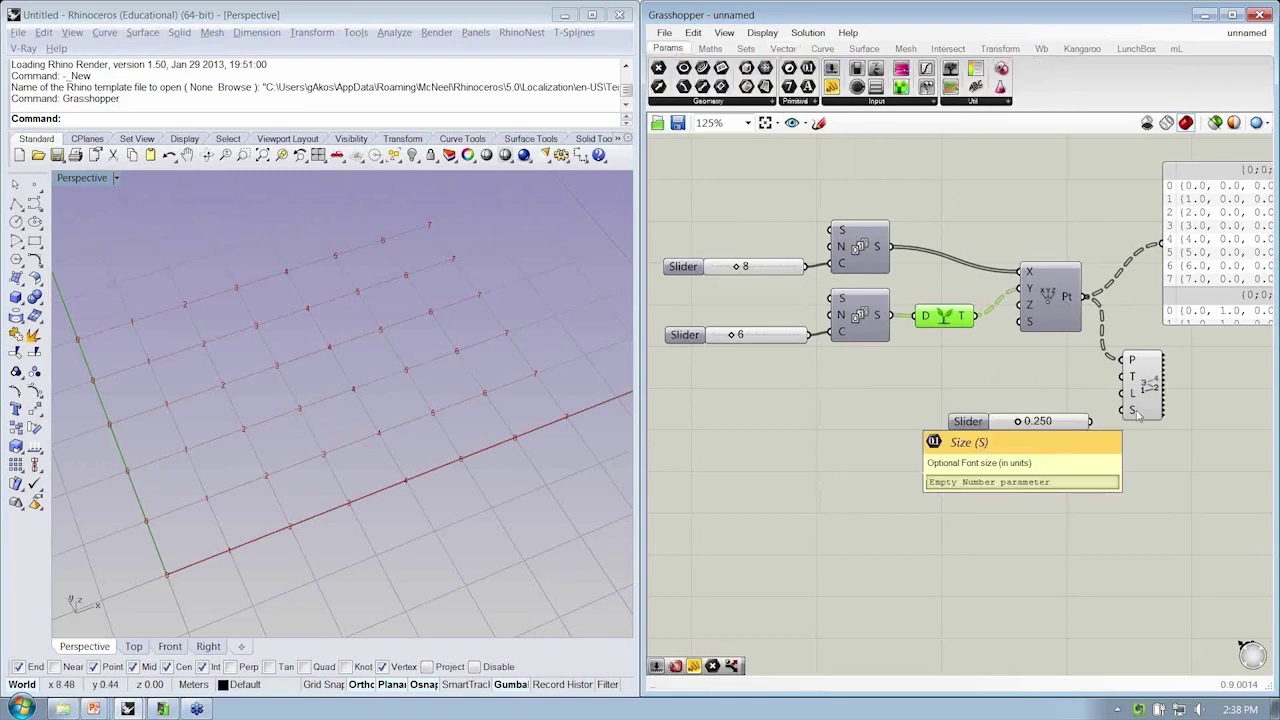
{"action": "left_click_drag", "start_coordinate": [1135, 413], "coordinate": [1026, 425]}
{"action": "left_click", "coordinate": [1022, 425]}
{"action": "right_click_drag", "start_coordinate": [1035, 451], "coordinate": [867, 478]}
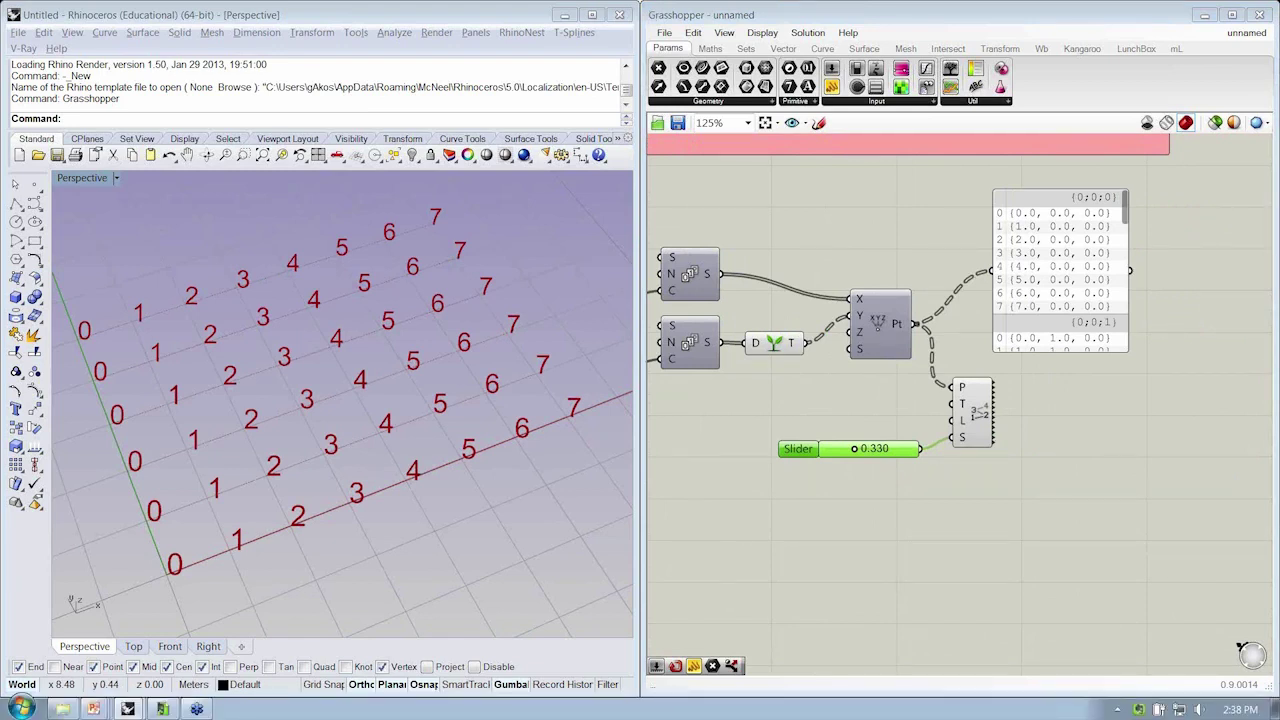
- Move the Point List and its size slider lower on the canvas, clear of Point XYZ
{"action": "right_click_drag", "start_coordinate": [1103, 389], "coordinate": [1085, 396]}
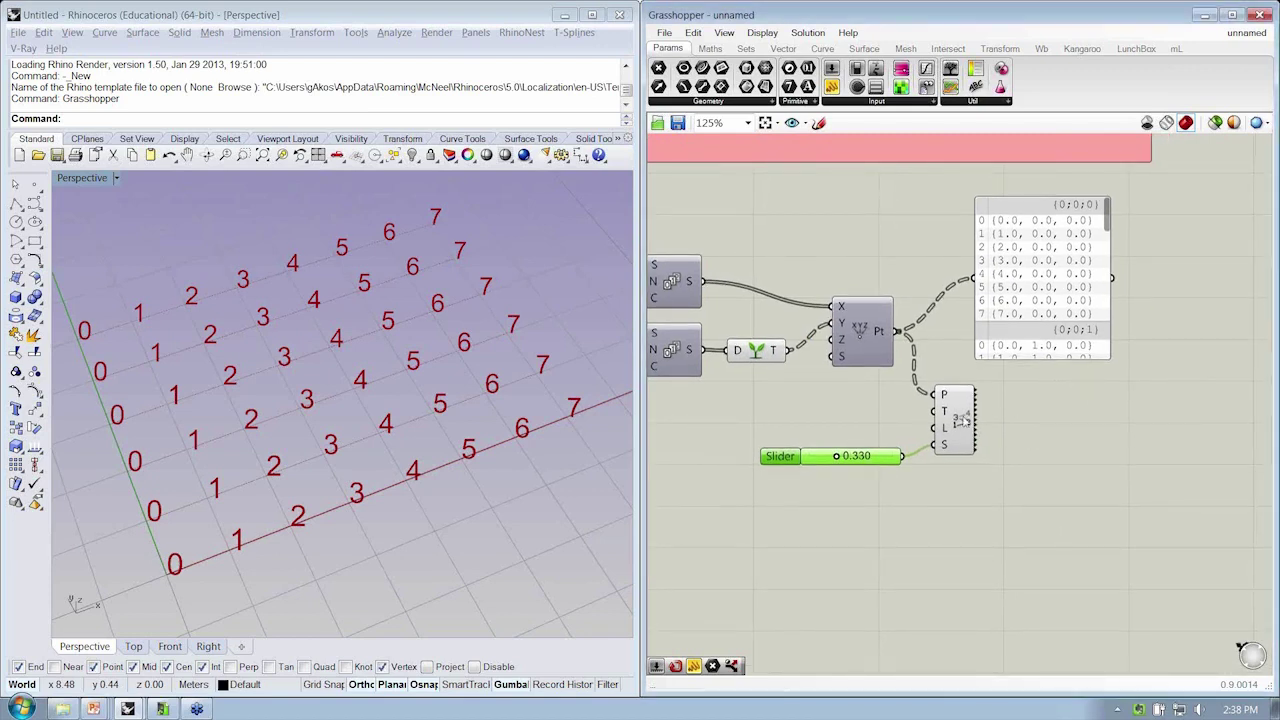
{"action": "left_click", "coordinate": [977, 431]}
{"action": "left_click_drag", "start_coordinate": [994, 491], "coordinate": [855, 440]}
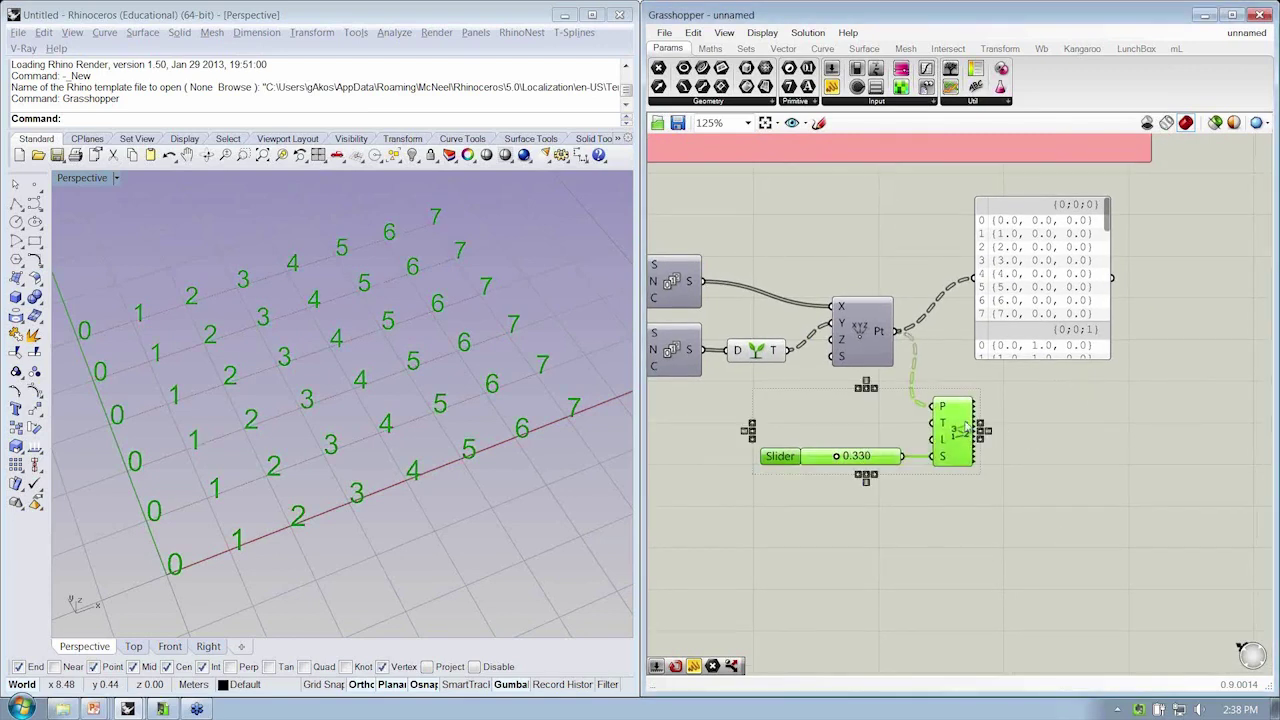
{"action": "left_click_drag", "start_coordinate": [958, 428], "coordinate": [960, 464]}
{"action": "left_click", "coordinate": [1039, 380]}
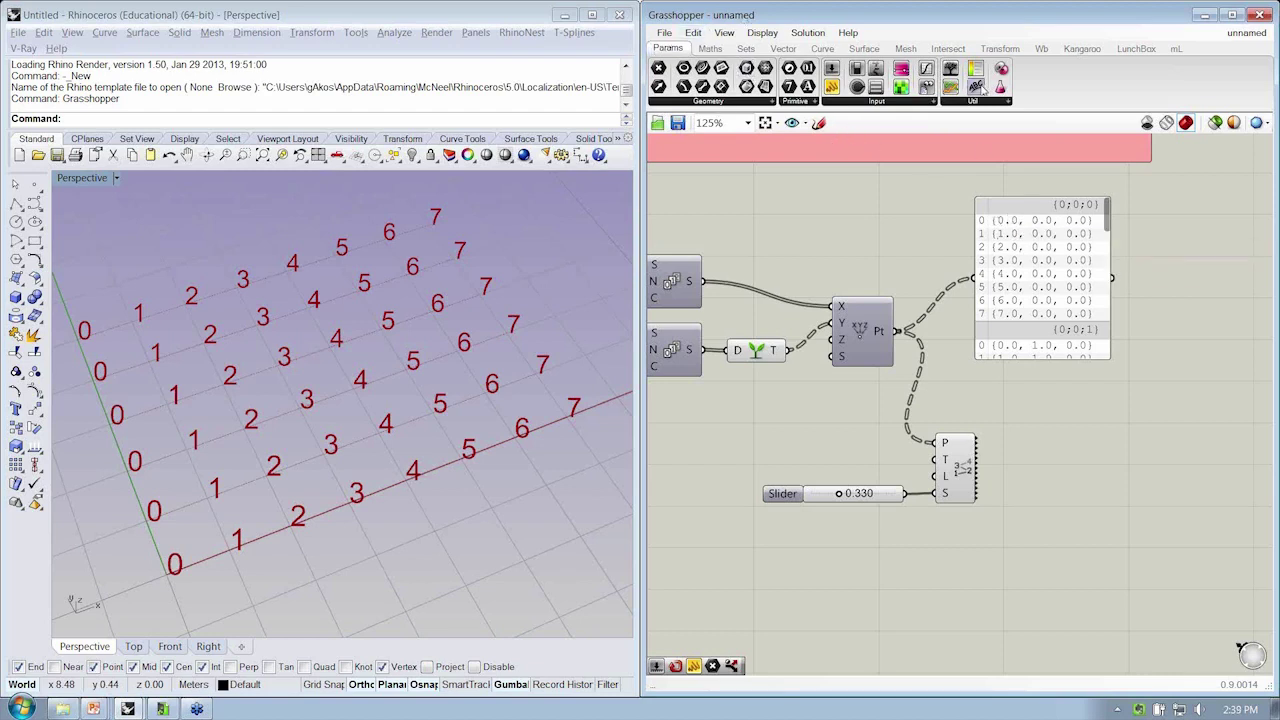
- Add a Param Viewer below the panel, fed by Point XYZ's Pt output, shifting the Point List and slider down
{"action": "left_click", "coordinate": [989, 104]}
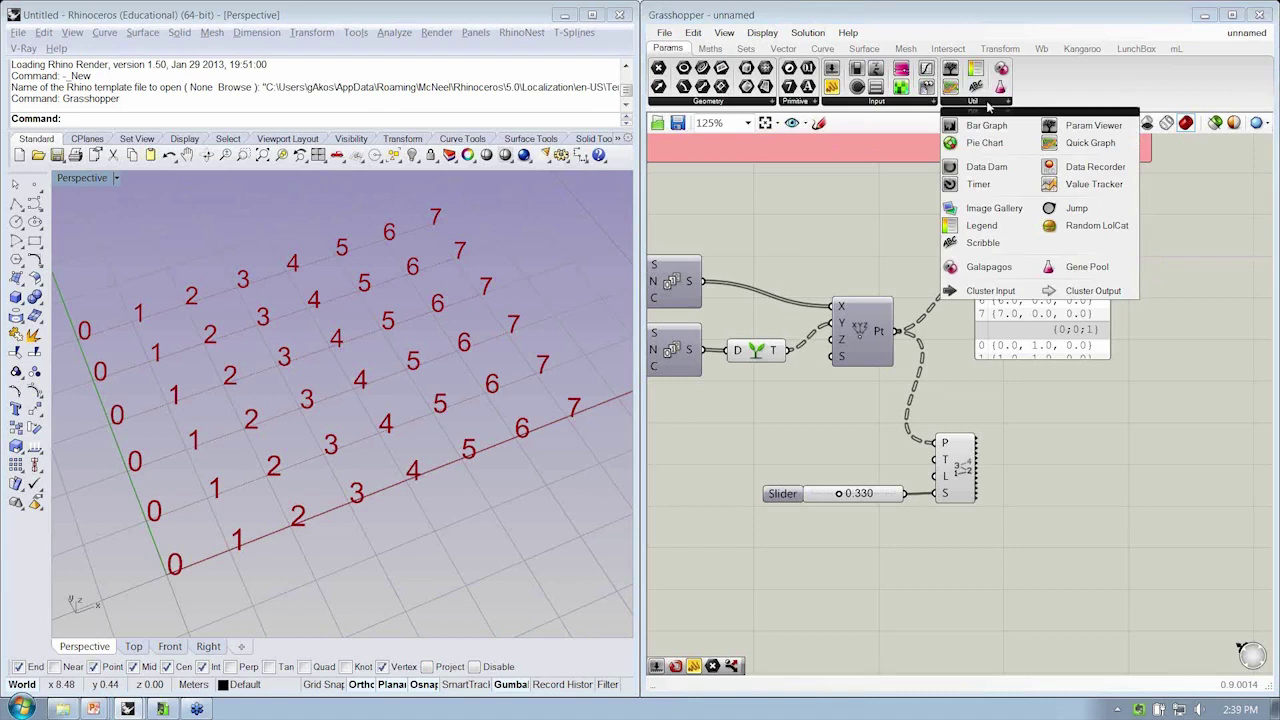
{"action": "left_click", "coordinate": [1083, 127]}
{"action": "left_click", "coordinate": [1082, 424]}
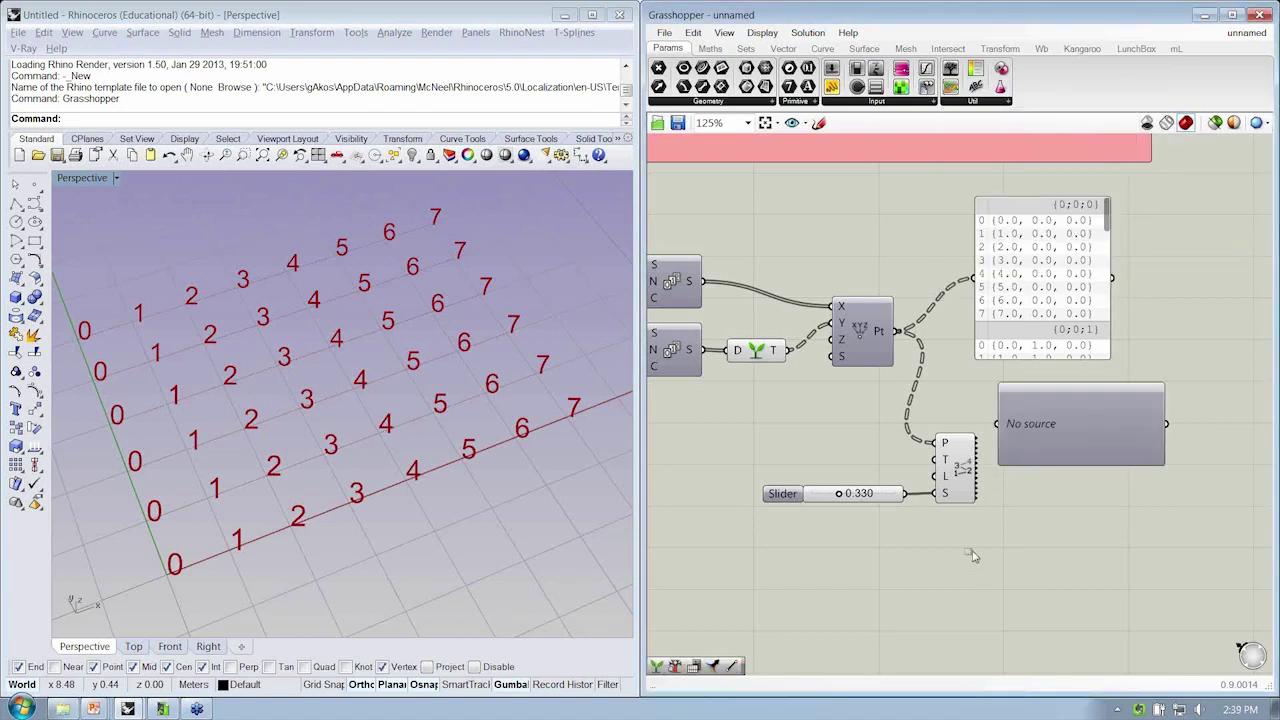
{"action": "left_click_drag", "start_coordinate": [980, 562], "coordinate": [862, 454]}
{"action": "left_click_drag", "start_coordinate": [945, 456], "coordinate": [945, 500]}
{"action": "left_click_drag", "start_coordinate": [1052, 414], "coordinate": [1035, 392]}
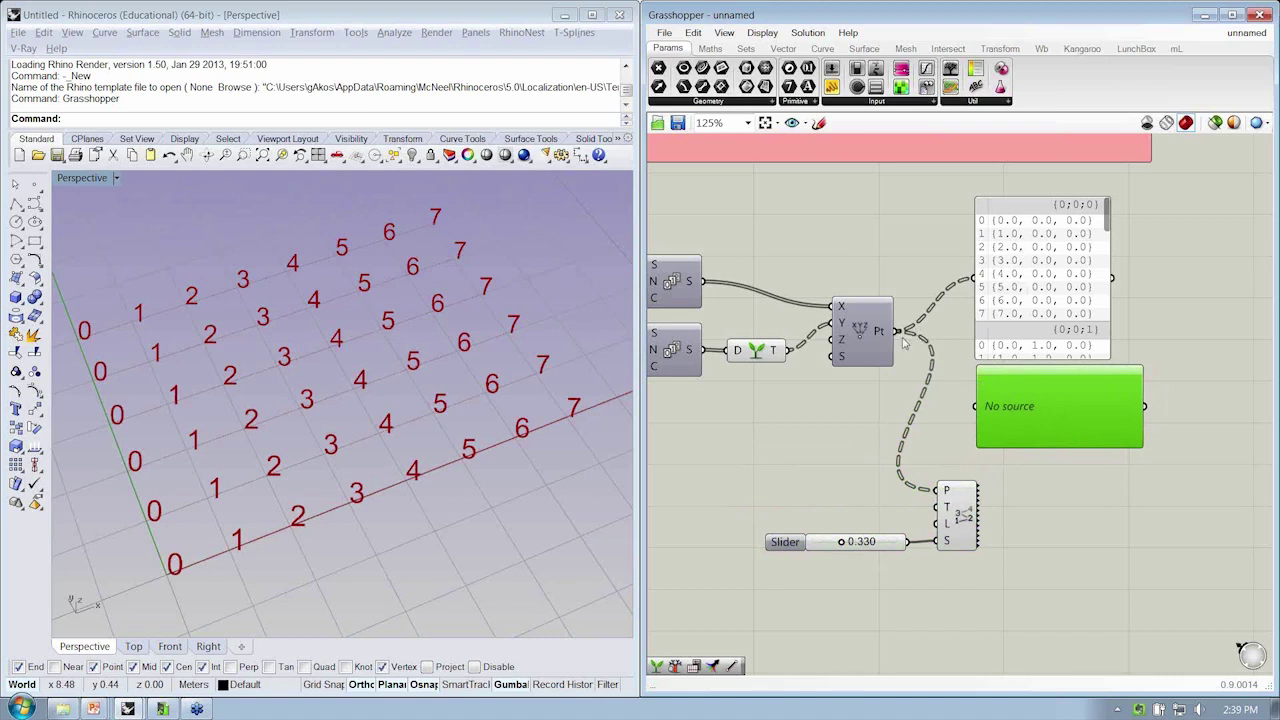
{"action": "left_click_drag", "start_coordinate": [898, 331], "coordinate": [976, 405]}
- Lower the Point List and its slider again and place the Param Viewer just clear of the panel above it
{"action": "right_click_drag", "start_coordinate": [1012, 555], "coordinate": [944, 495]}
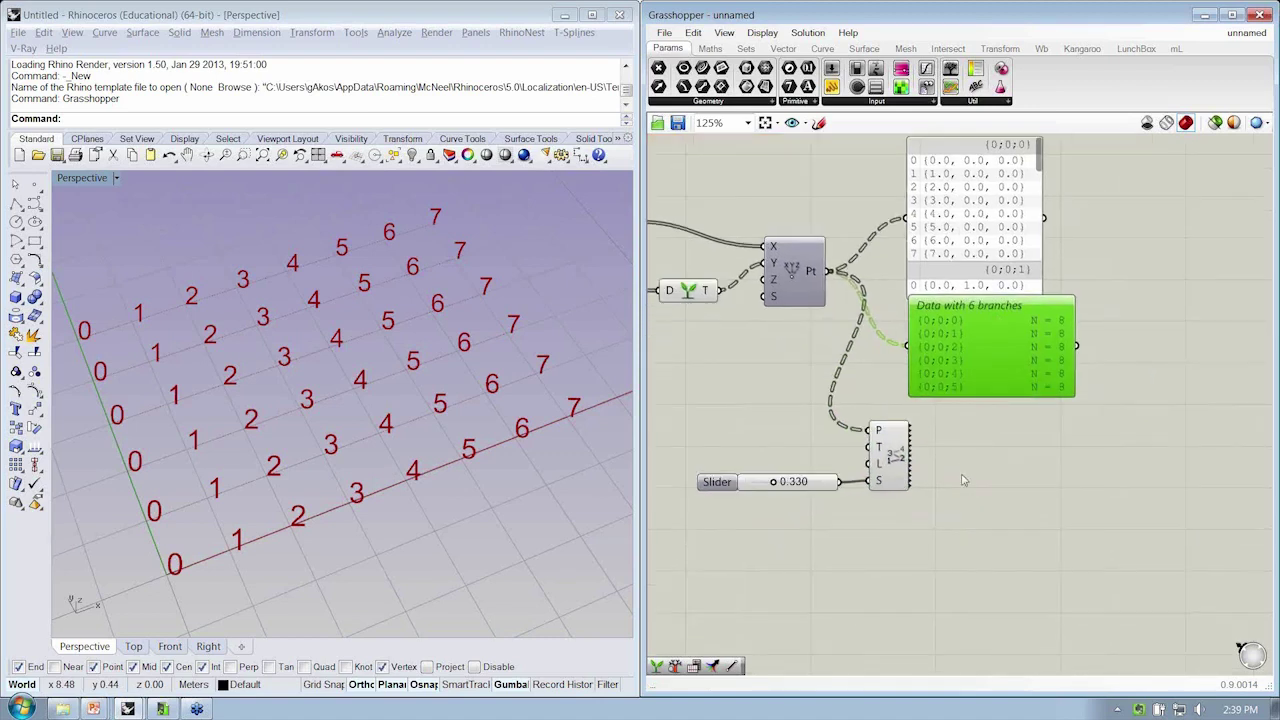
{"action": "left_click_drag", "start_coordinate": [944, 495], "coordinate": [884, 502]}
{"action": "left_click", "coordinate": [994, 440]}
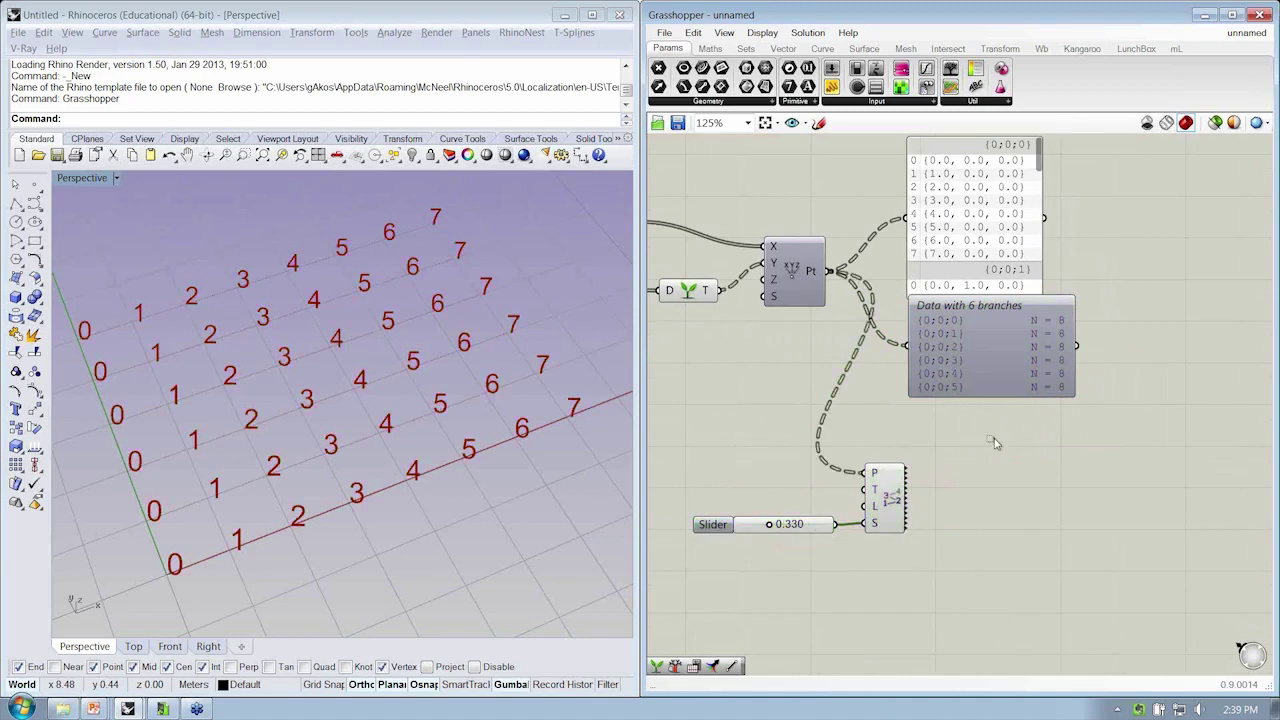
{"action": "left_click", "coordinate": [975, 372]}
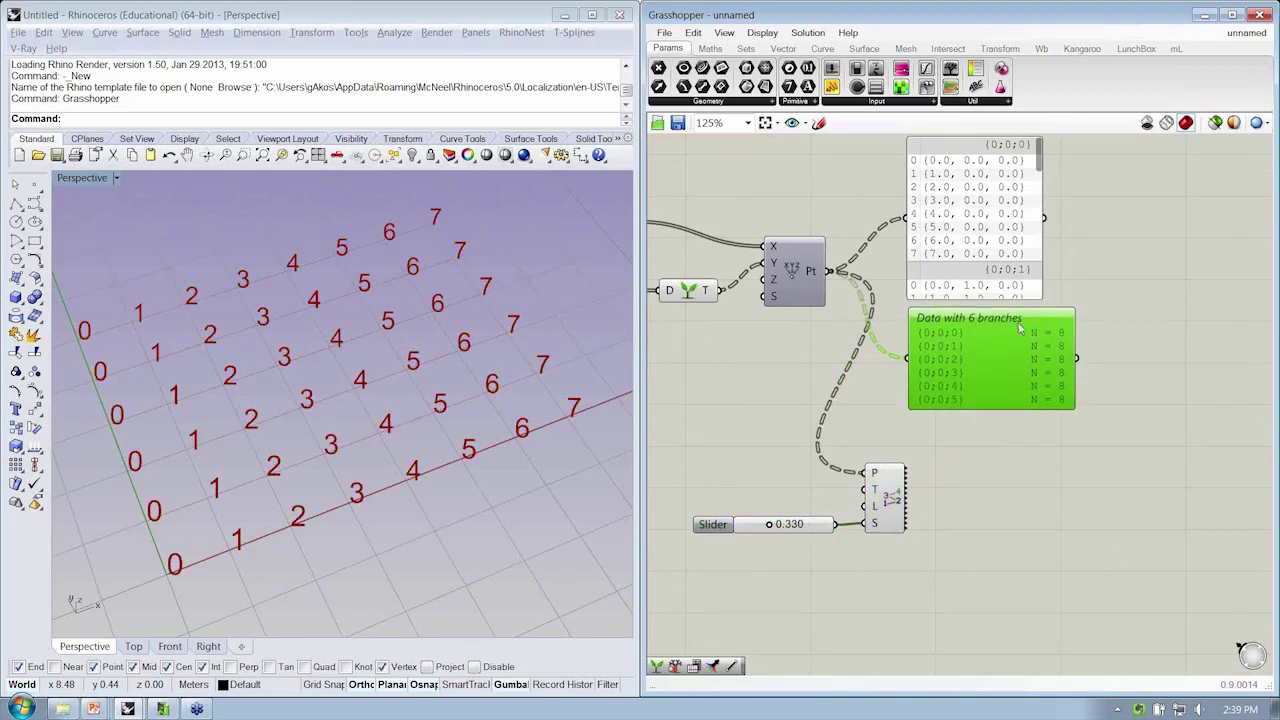
- Read the Param Viewer's branch paths and item counts, and switch it to the tree diagram display
{"action": "right_click_drag", "start_coordinate": [1008, 345], "coordinate": [1019, 336]}
{"action": "scroll", "coordinate": [1019, 336], "scroll_direction": "up", "scroll_amount": 4}
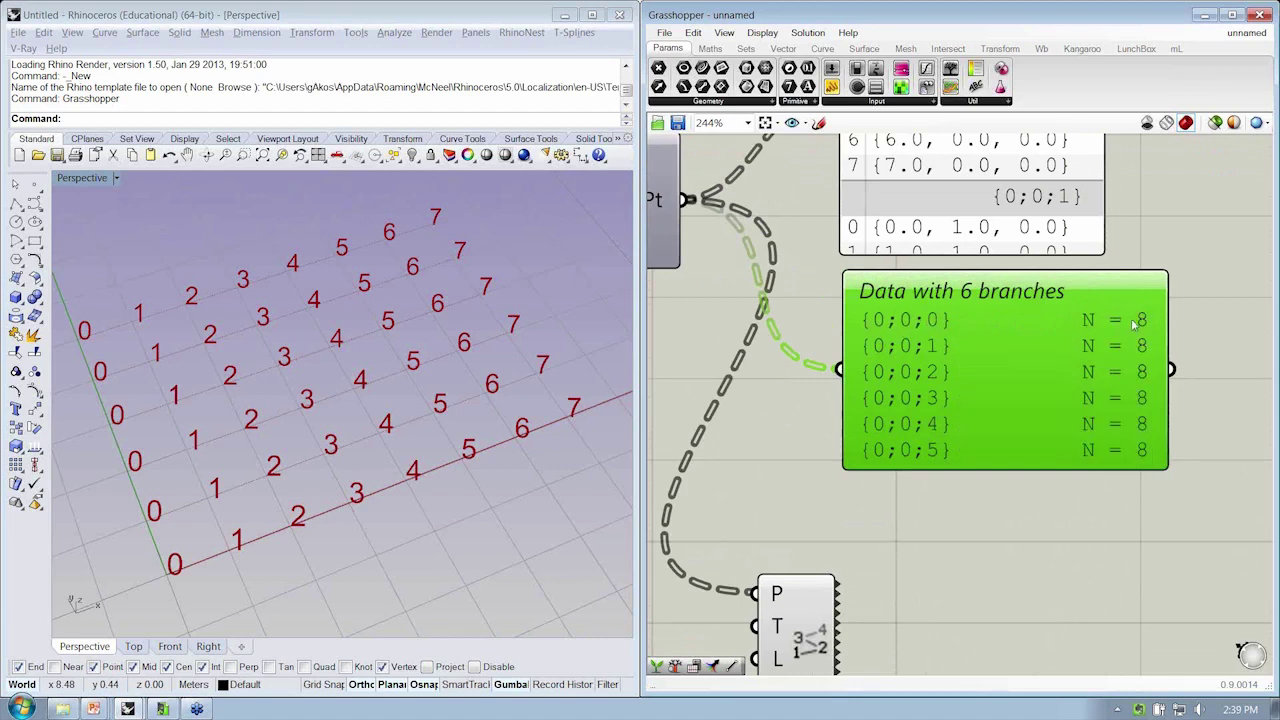
{"action": "scroll", "coordinate": [1120, 320], "scroll_direction": "down", "scroll_amount": 1}
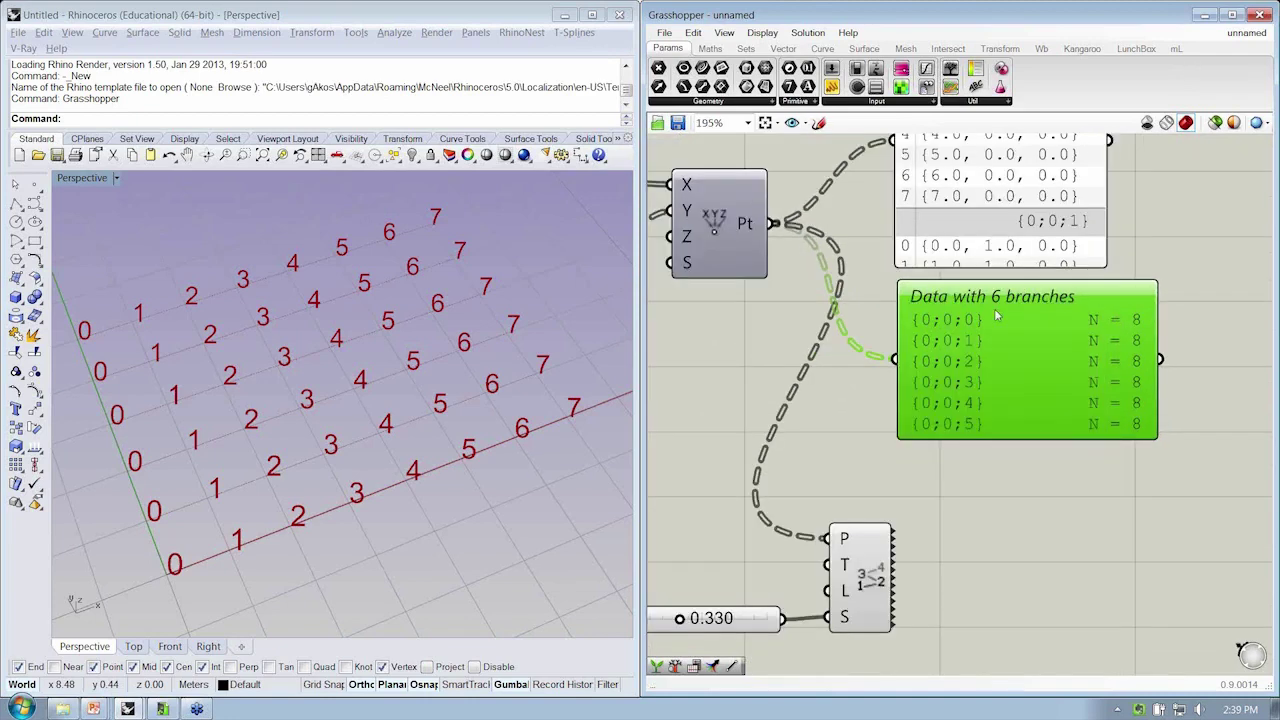
{"action": "scroll", "coordinate": [868, 327], "scroll_direction": "down", "scroll_amount": 1}
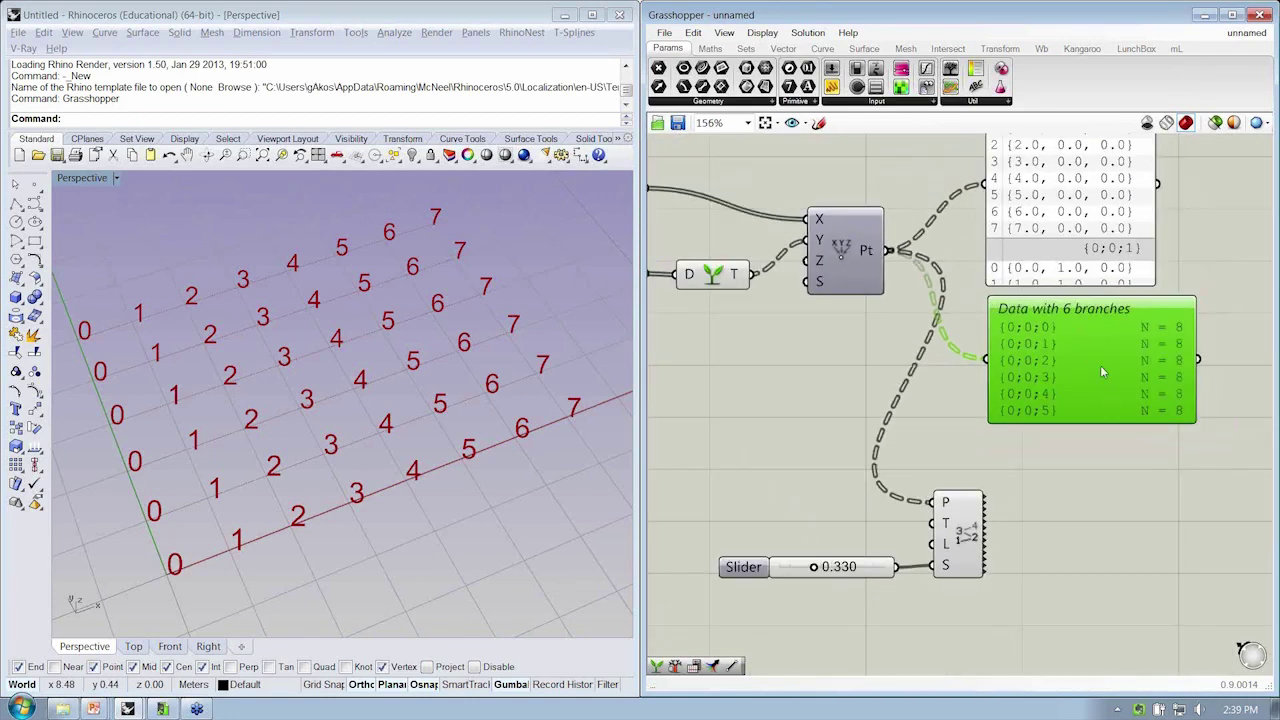
{"action": "double_click", "coordinate": [1100, 364]}
{"action": "right_click_drag", "start_coordinate": [1100, 364], "coordinate": [1000, 347]}
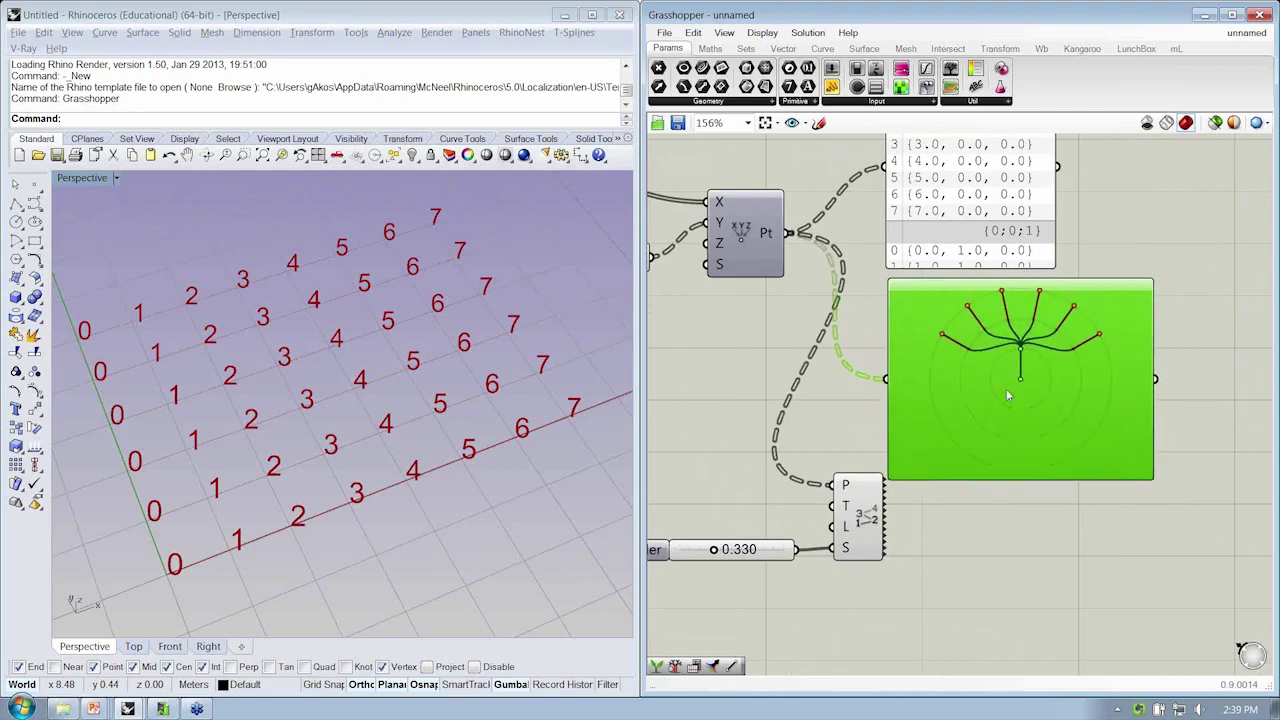
- Compare the Param Viewer's tree diagram with its text list of branches, ending on the diagram
{"action": "scroll", "coordinate": [1002, 385], "scroll_direction": "up", "scroll_amount": 2}
{"action": "right_click_drag", "start_coordinate": [995, 333], "coordinate": [939, 331]}
{"action": "scroll", "coordinate": [965, 326], "scroll_direction": "up", "scroll_amount": 1}
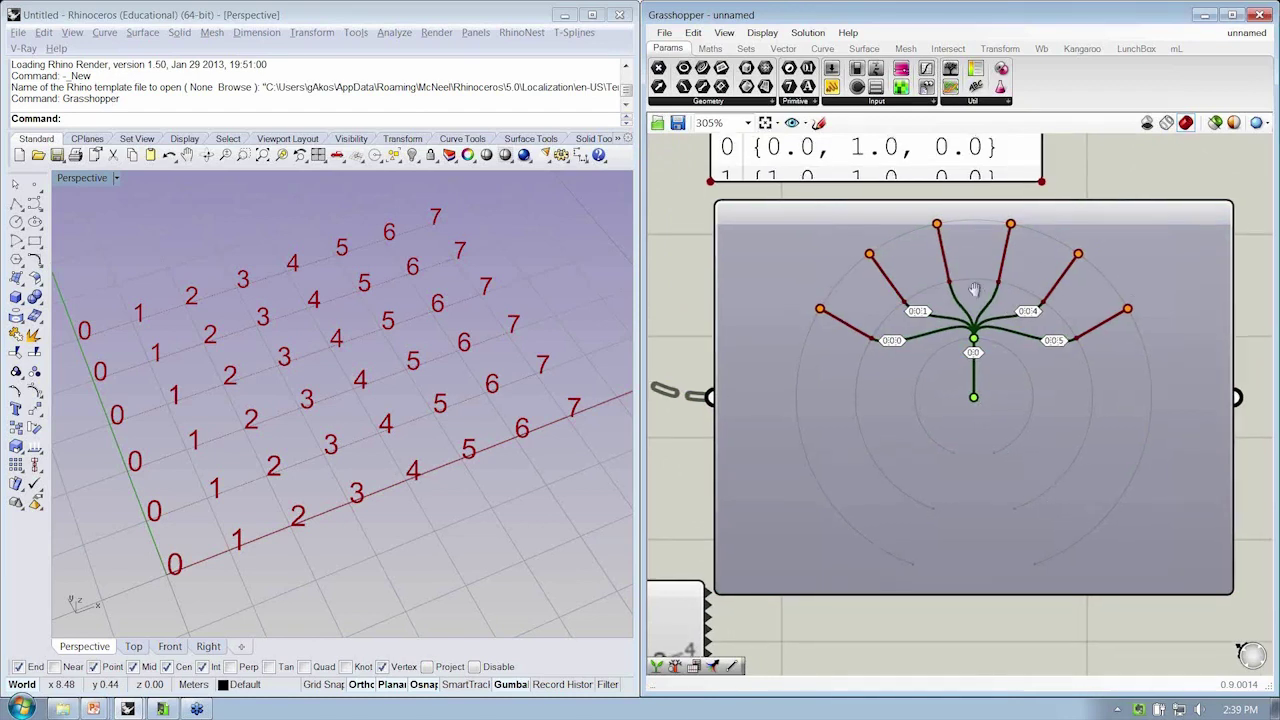
{"action": "double_click", "coordinate": [840, 330]}
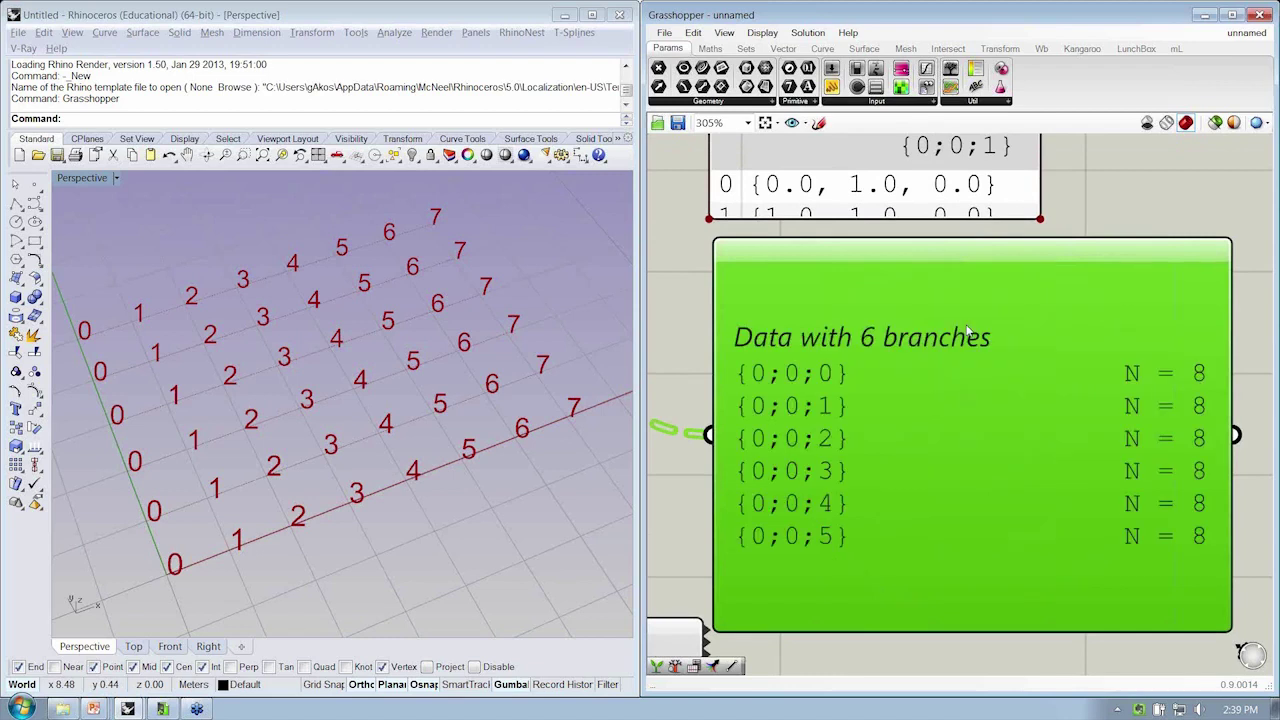
{"action": "double_click", "coordinate": [832, 378]}
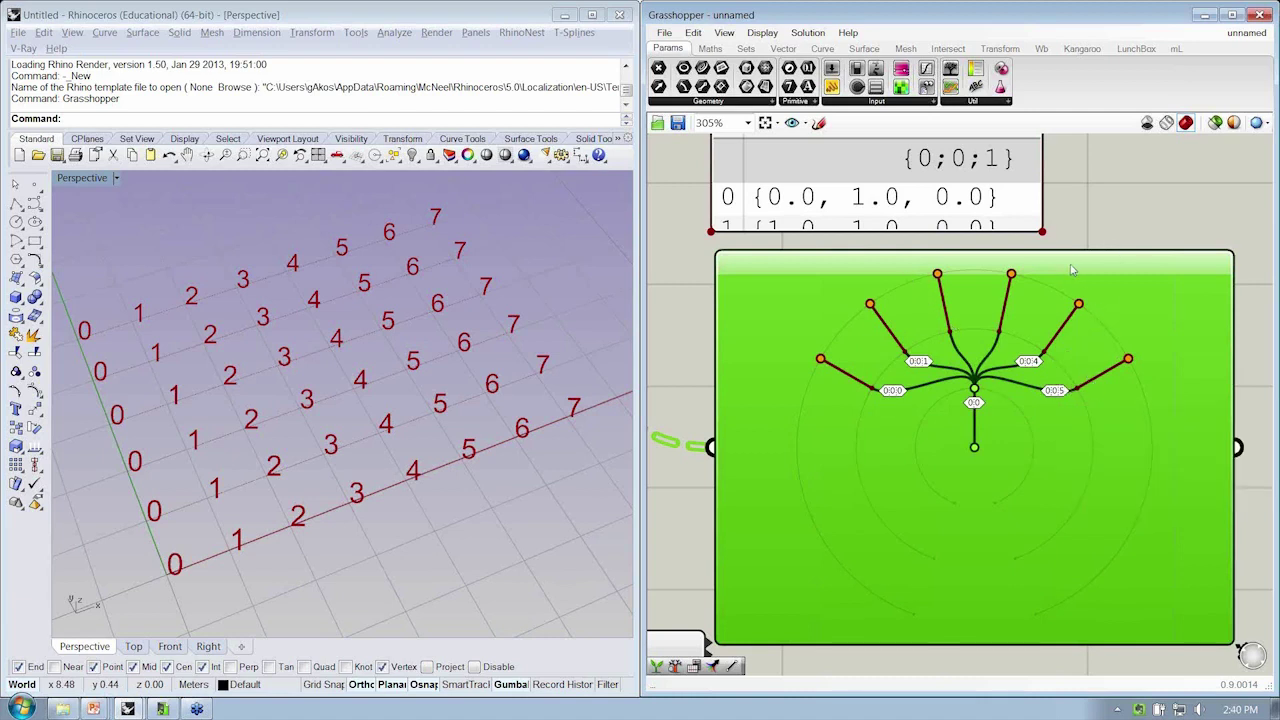
- Move the Point List and its slider farther down to clear space beneath the enlarged Param Viewer
{"action": "right_click_drag", "start_coordinate": [1057, 258], "coordinate": [1059, 246]}
{"action": "scroll", "coordinate": [1122, 288], "scroll_direction": "down", "scroll_amount": 3}
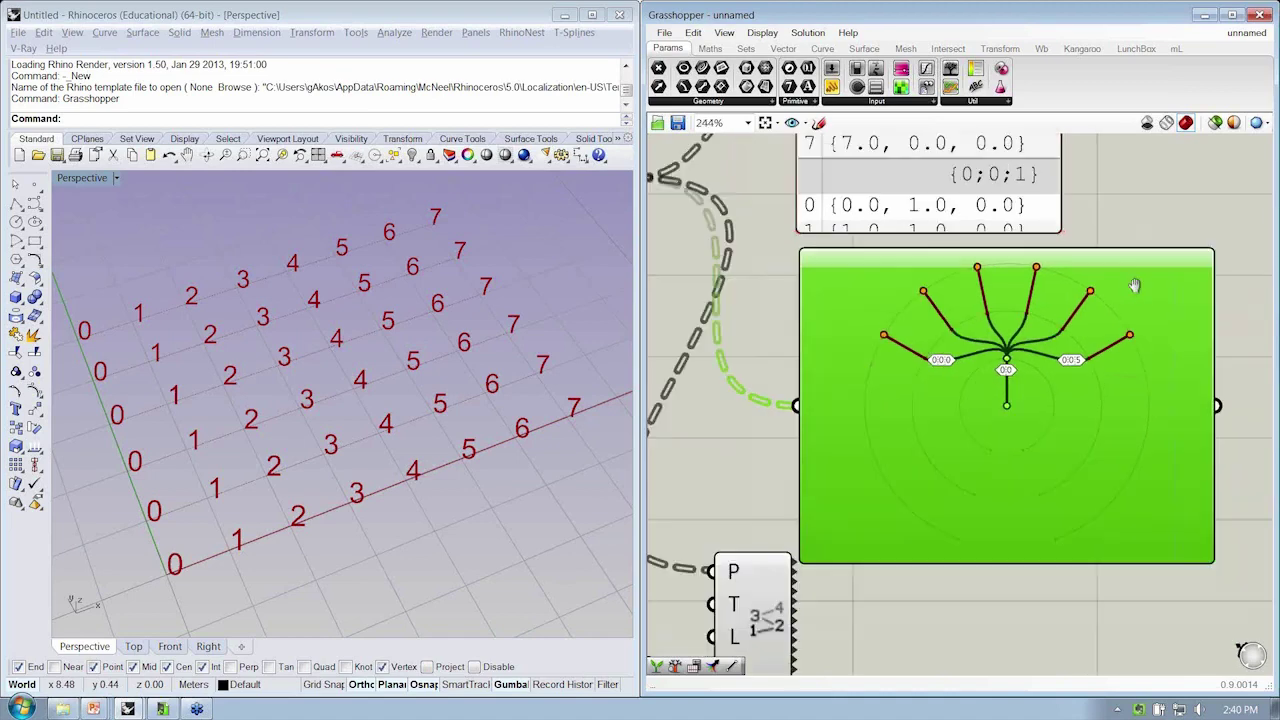
{"action": "right_click_drag", "start_coordinate": [760, 560], "coordinate": [760, 450]}
{"action": "left_click_drag", "start_coordinate": [872, 553], "coordinate": [740, 443]}
{"action": "scroll", "coordinate": [740, 443], "scroll_direction": "down", "scroll_amount": 2}
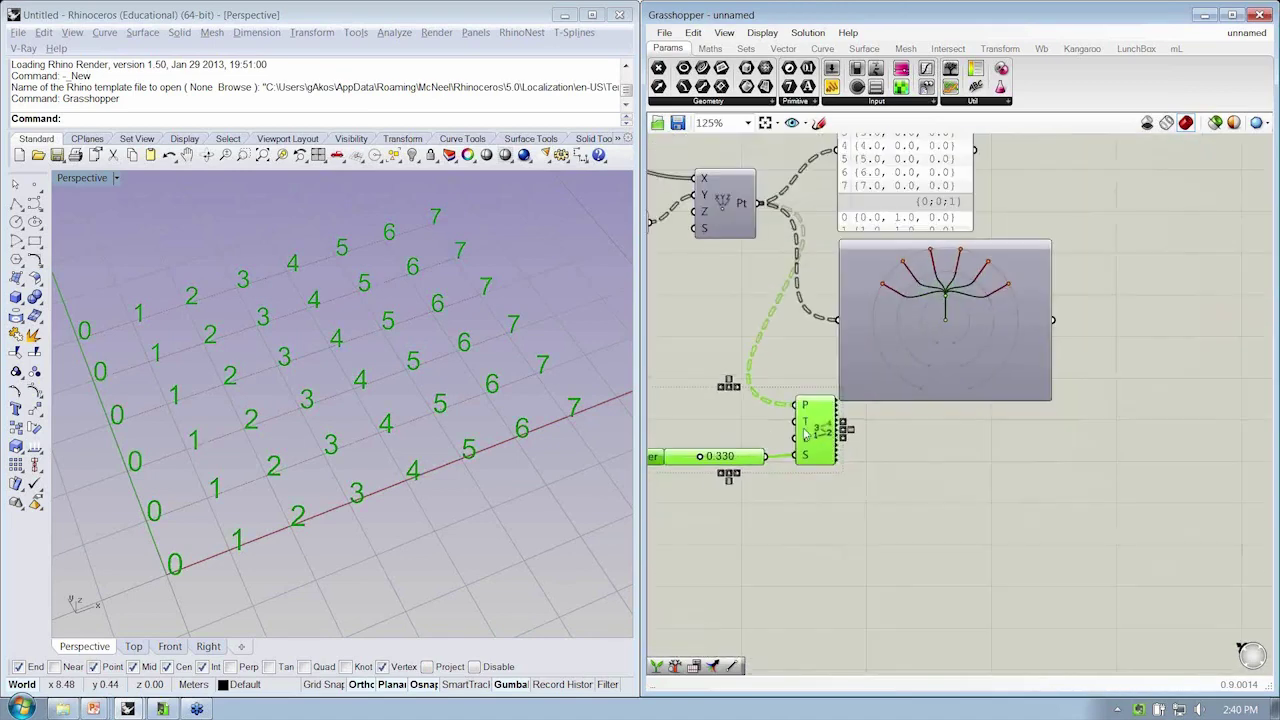
{"action": "left_click_drag", "start_coordinate": [823, 425], "coordinate": [823, 525]}
{"action": "left_click", "coordinate": [849, 459]}
{"action": "right_click_drag", "start_coordinate": [849, 459], "coordinate": [849, 469]}
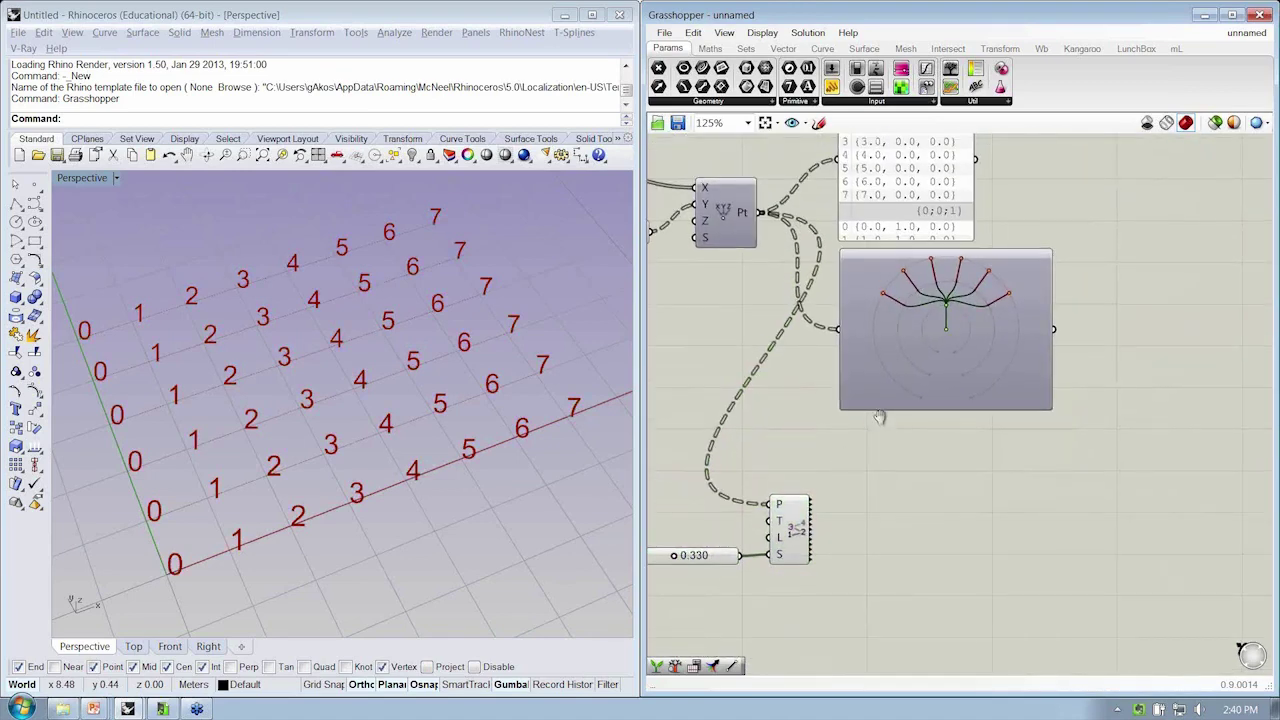
{"action": "right_click_drag", "start_coordinate": [877, 419], "coordinate": [881, 441]}
{"action": "key", "text": "alt+Tab"}
{"action": "key", "text": "alt+Tab"}
{"action": "key", "text": "alt+Tab"}
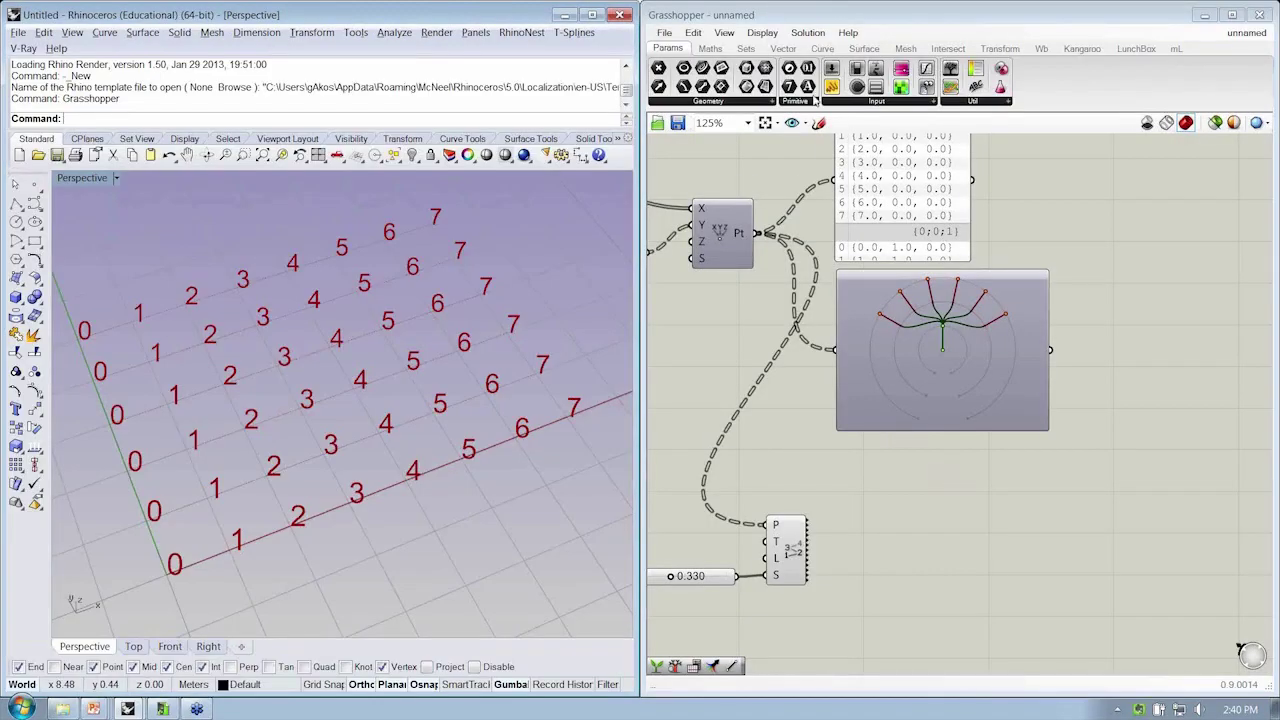
- Add a Tree Statistics component below the Param Viewer and connect Point XYZ's Pt output to its T input
{"action": "left_click", "coordinate": [752, 50]}
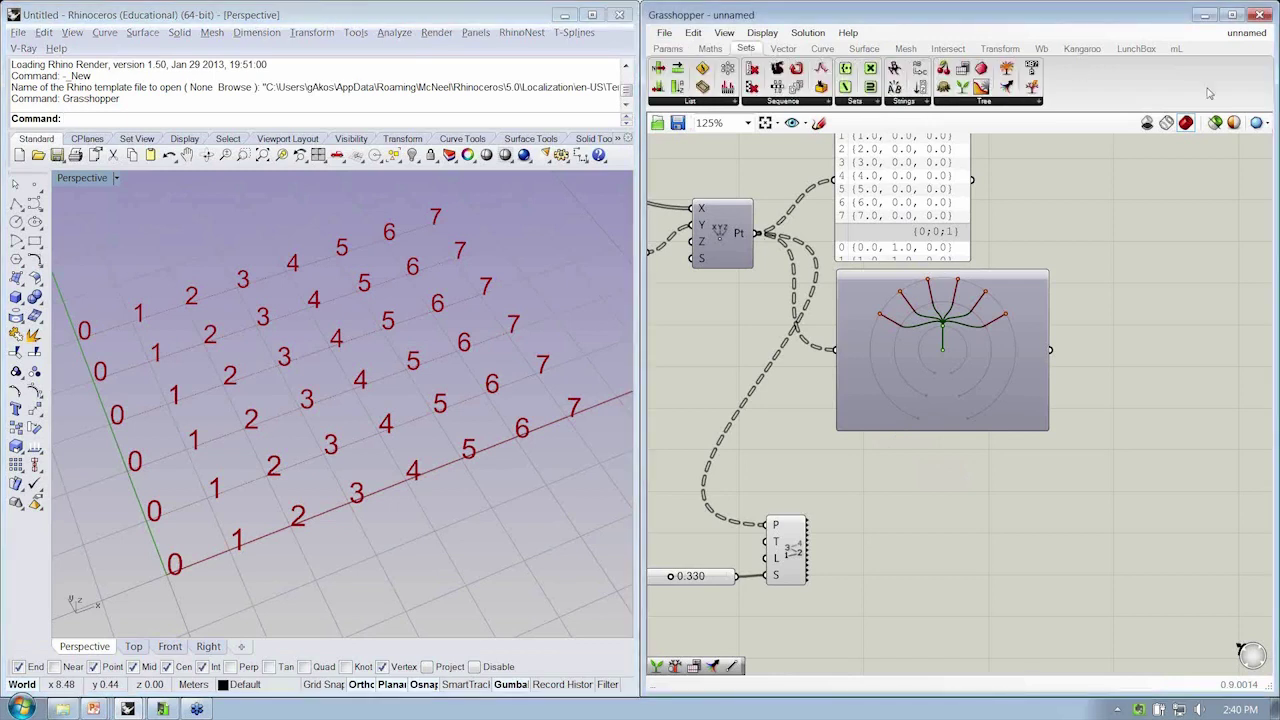
{"action": "left_click", "coordinate": [1036, 103]}
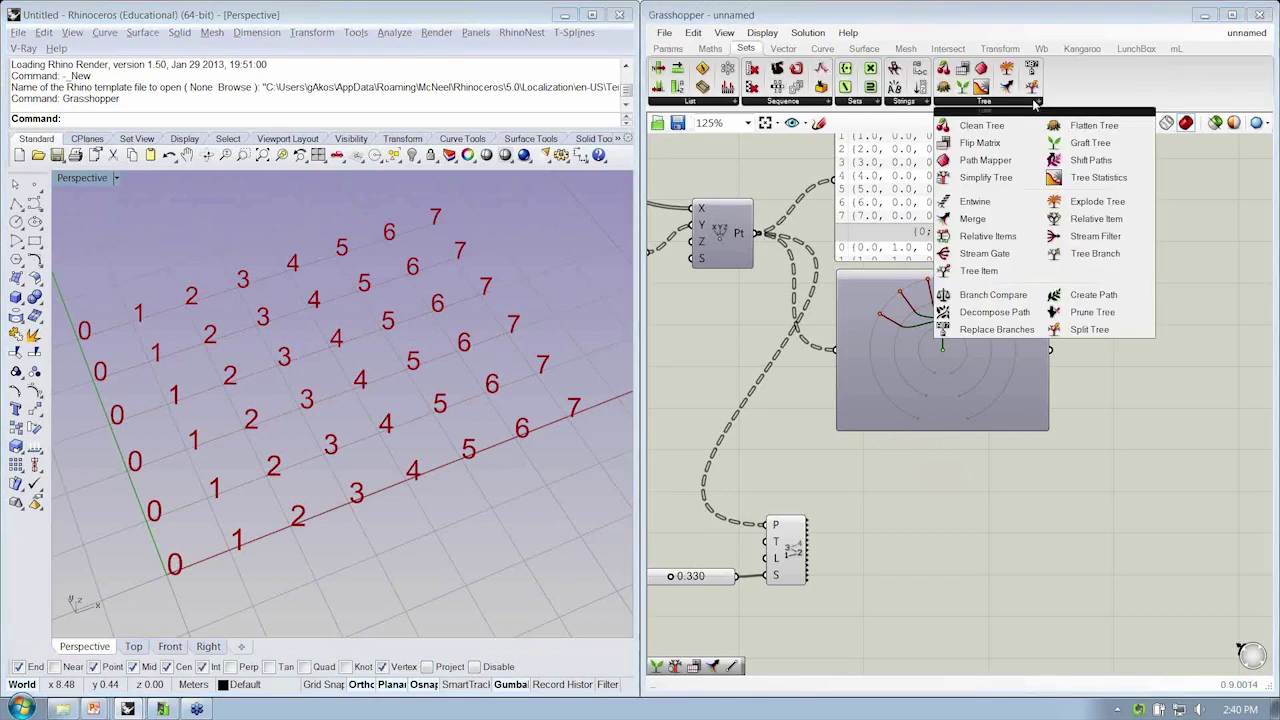
{"action": "left_click", "coordinate": [1120, 178]}
{"action": "left_click", "coordinate": [923, 480]}
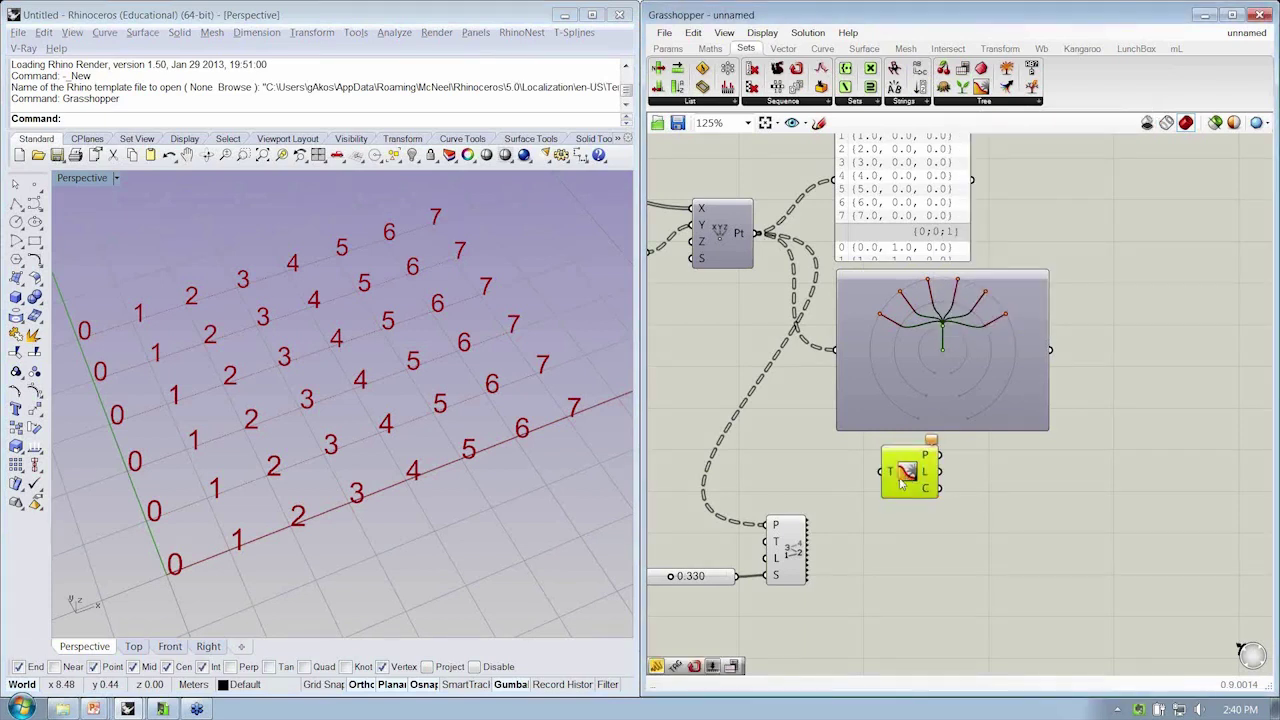
{"action": "left_click_drag", "start_coordinate": [915, 470], "coordinate": [873, 475]}
{"action": "left_click_drag", "start_coordinate": [758, 234], "coordinate": [843, 473]}
- Duplicate the point panel beside Tree Statistics, connect the P (Paths) output to it and read the listed paths
{"action": "mouse_move", "coordinate": [888, 460]}
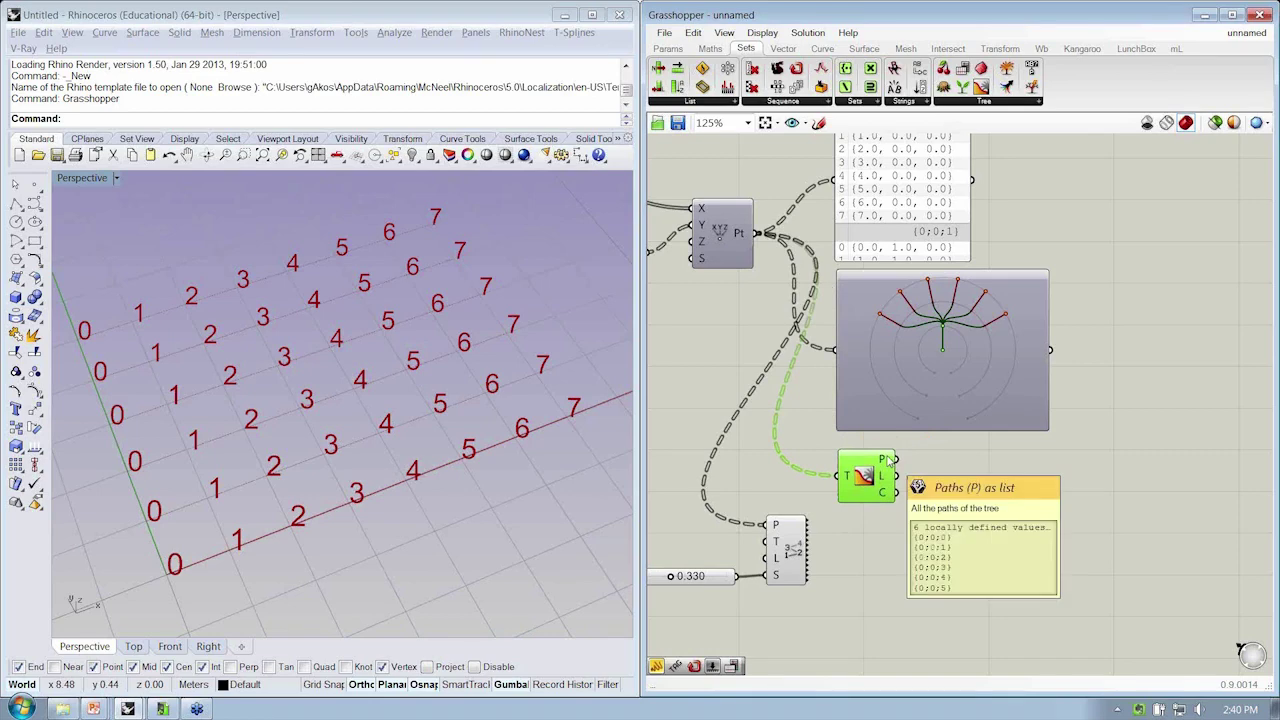
{"action": "scroll", "coordinate": [888, 461], "scroll_direction": "up", "scroll_amount": 3}
{"action": "scroll", "coordinate": [885, 465], "scroll_direction": "down", "scroll_amount": 2}
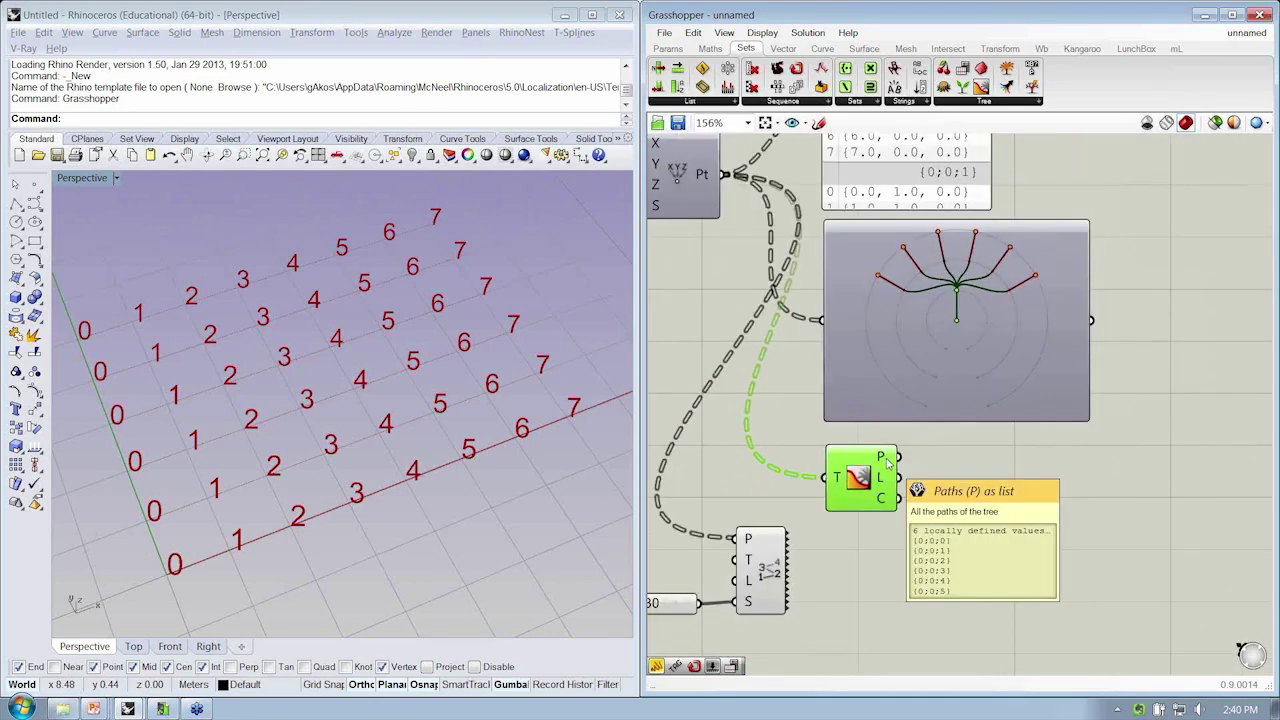
{"action": "left_click", "coordinate": [900, 171]}
{"action": "key", "text": "ctrl+c"}
{"action": "key", "text": "ctrl+v"}
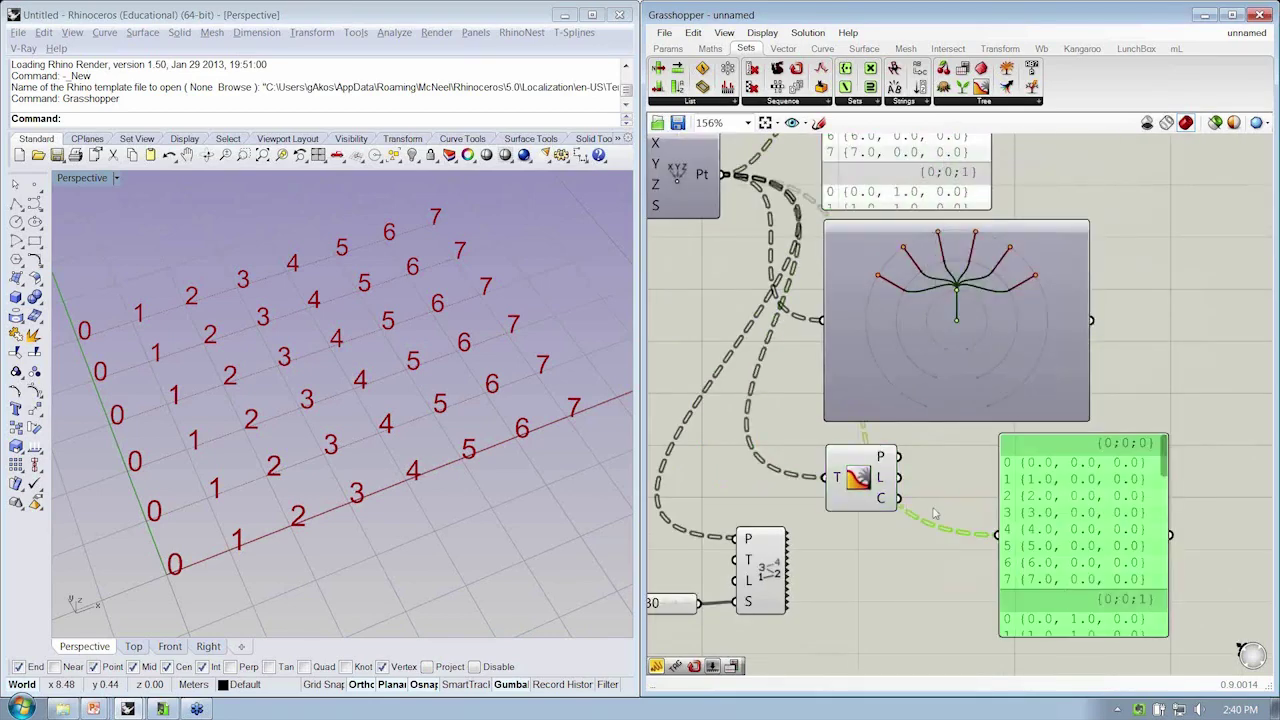
{"action": "left_click_drag", "start_coordinate": [898, 458], "coordinate": [997, 540]}
{"action": "scroll", "coordinate": [1036, 512], "scroll_direction": "up", "scroll_amount": 3}
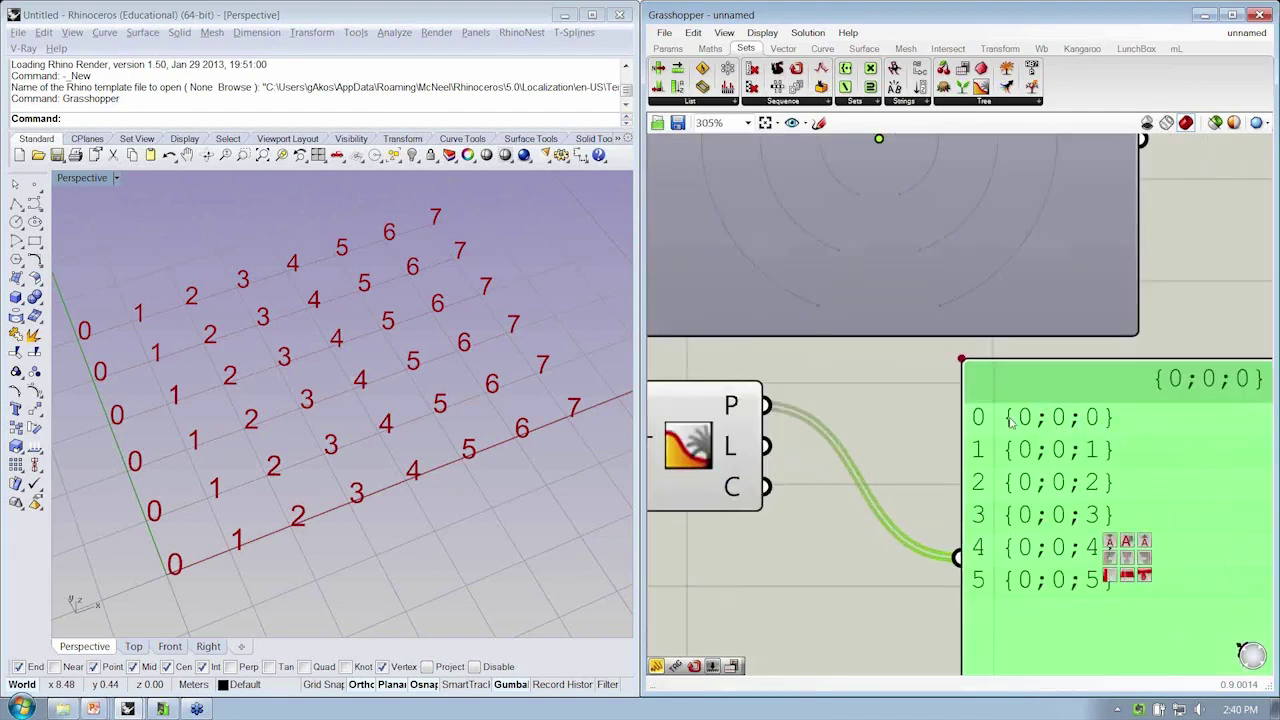
{"action": "scroll", "coordinate": [1047, 418], "scroll_direction": "down", "scroll_amount": 3}
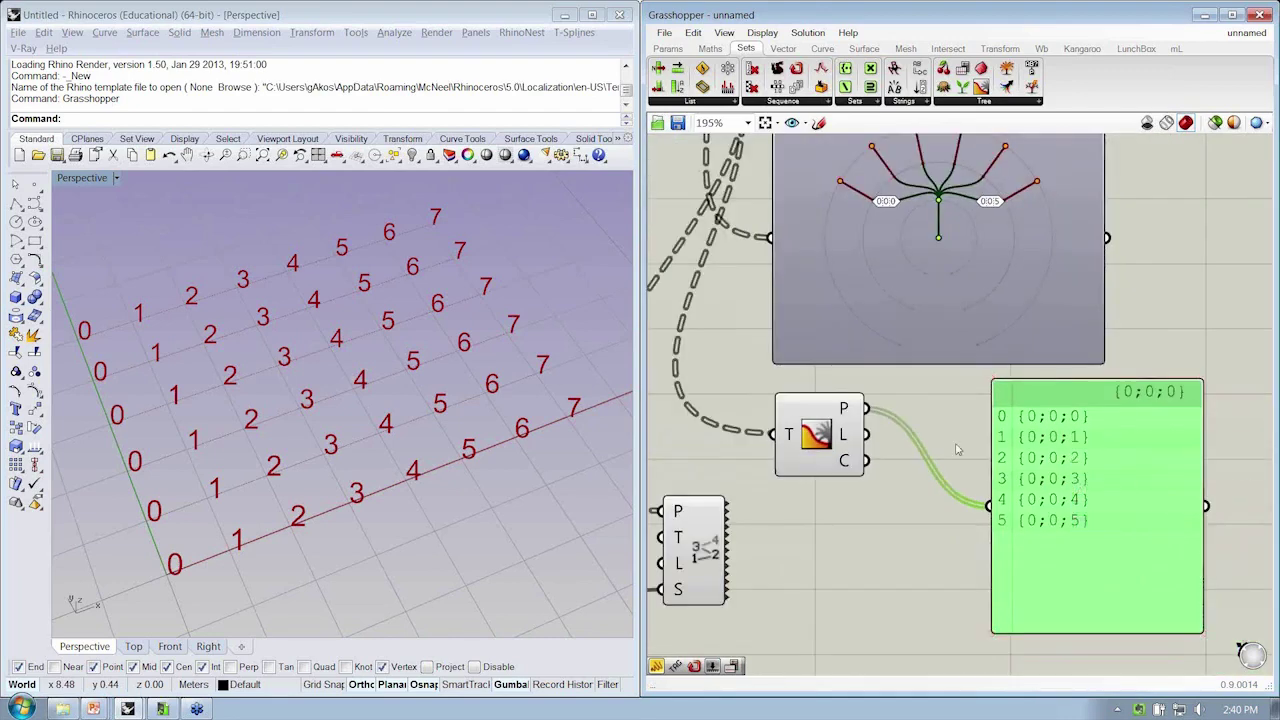
- Feed the duplicated panel from Tree Statistics' L output to inspect the length of each branch
{"action": "left_click_drag", "start_coordinate": [866, 435], "coordinate": [998, 492]}
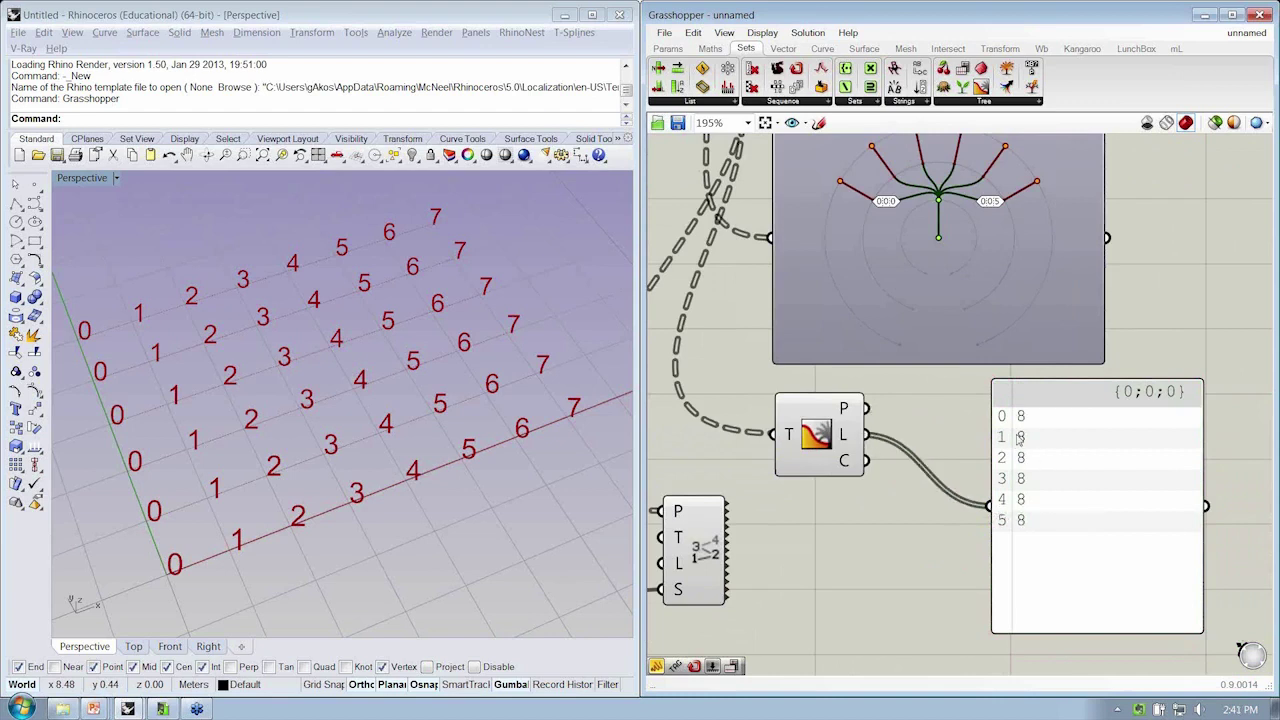
{"action": "left_click", "coordinate": [1015, 495]}
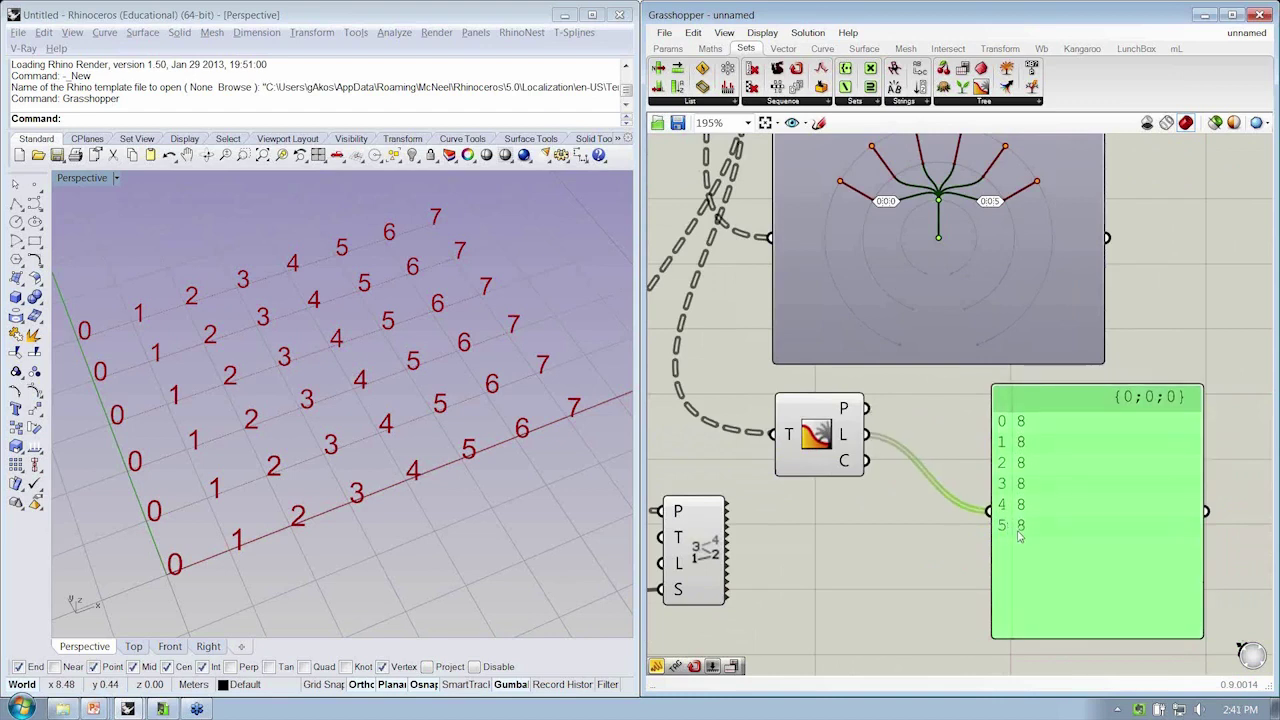
{"action": "left_click_drag", "start_coordinate": [1017, 533], "coordinate": [1008, 535]}
- Feed the duplicated panel from Tree Statistics' C output to inspect the branch count
{"action": "left_click_drag", "start_coordinate": [868, 463], "coordinate": [981, 508]}
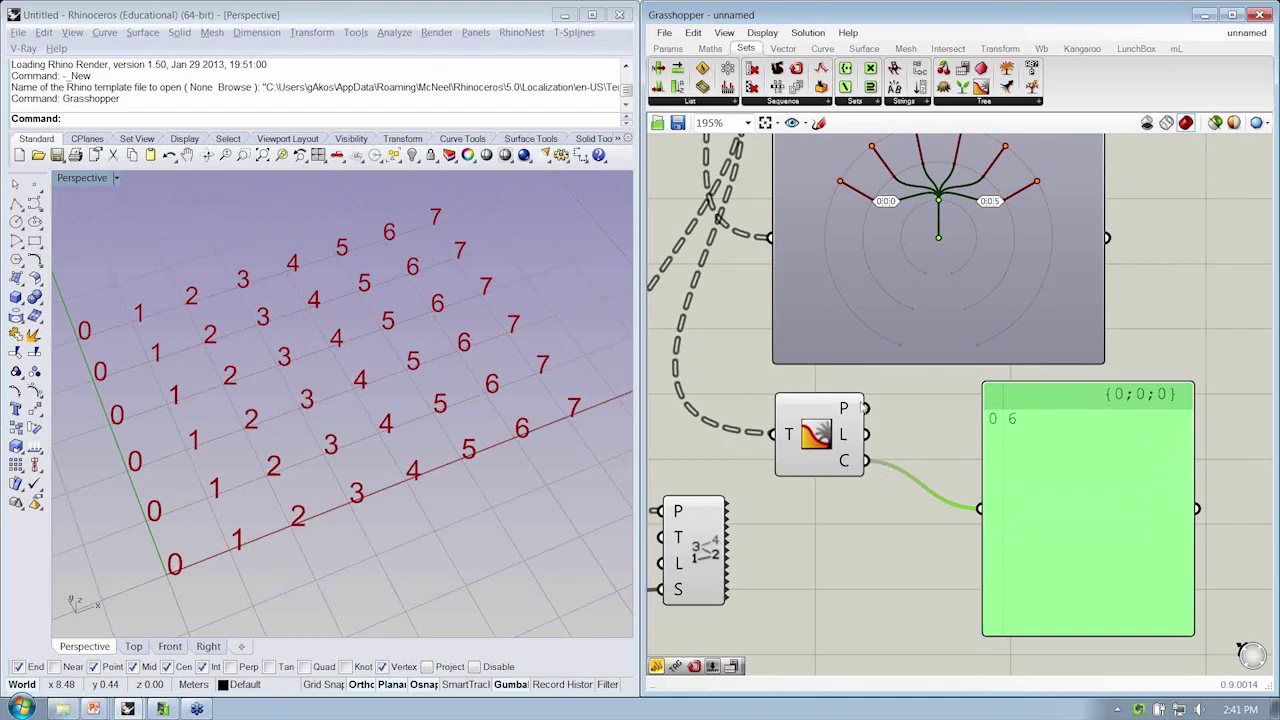
{"action": "scroll", "coordinate": [835, 470], "scroll_direction": "down", "scroll_amount": 1}
{"action": "left_click_drag", "start_coordinate": [837, 440], "coordinate": [842, 432]}
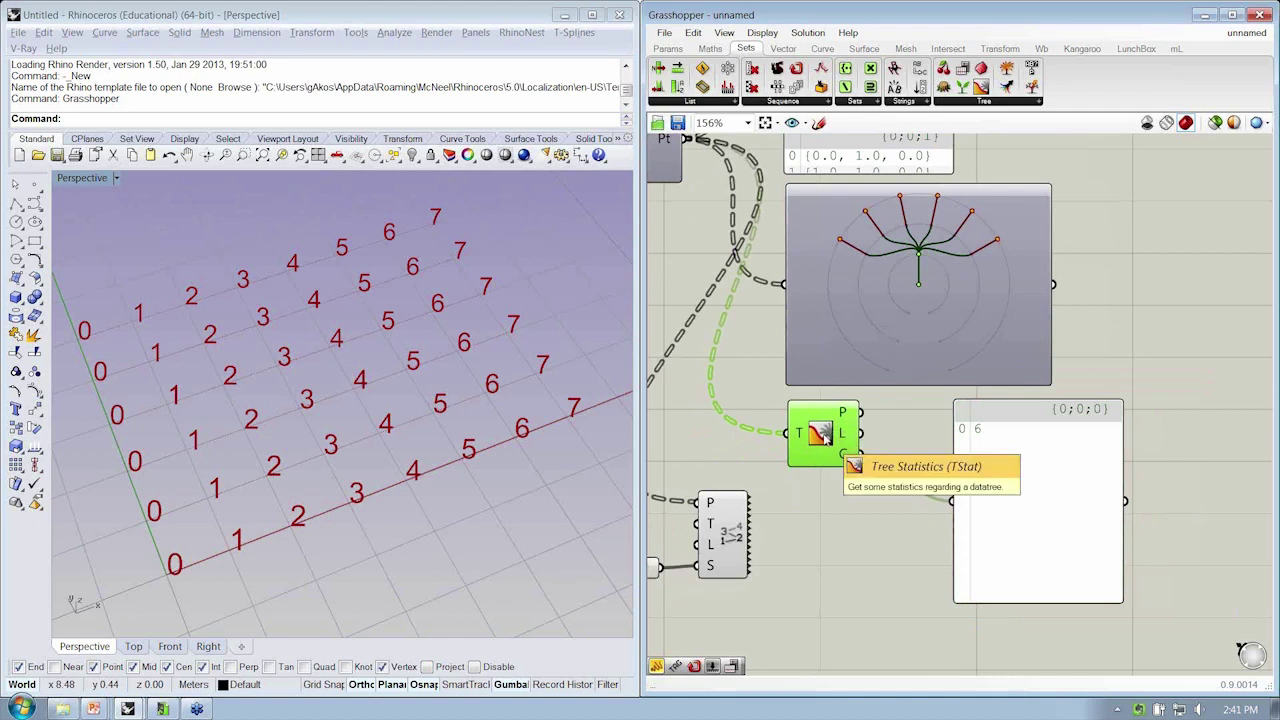
{"action": "scroll", "coordinate": [821, 438], "scroll_direction": "down", "scroll_amount": 1}
- Switch to the PowerPoint slide show
{"action": "key", "text": "alt+Tab"}
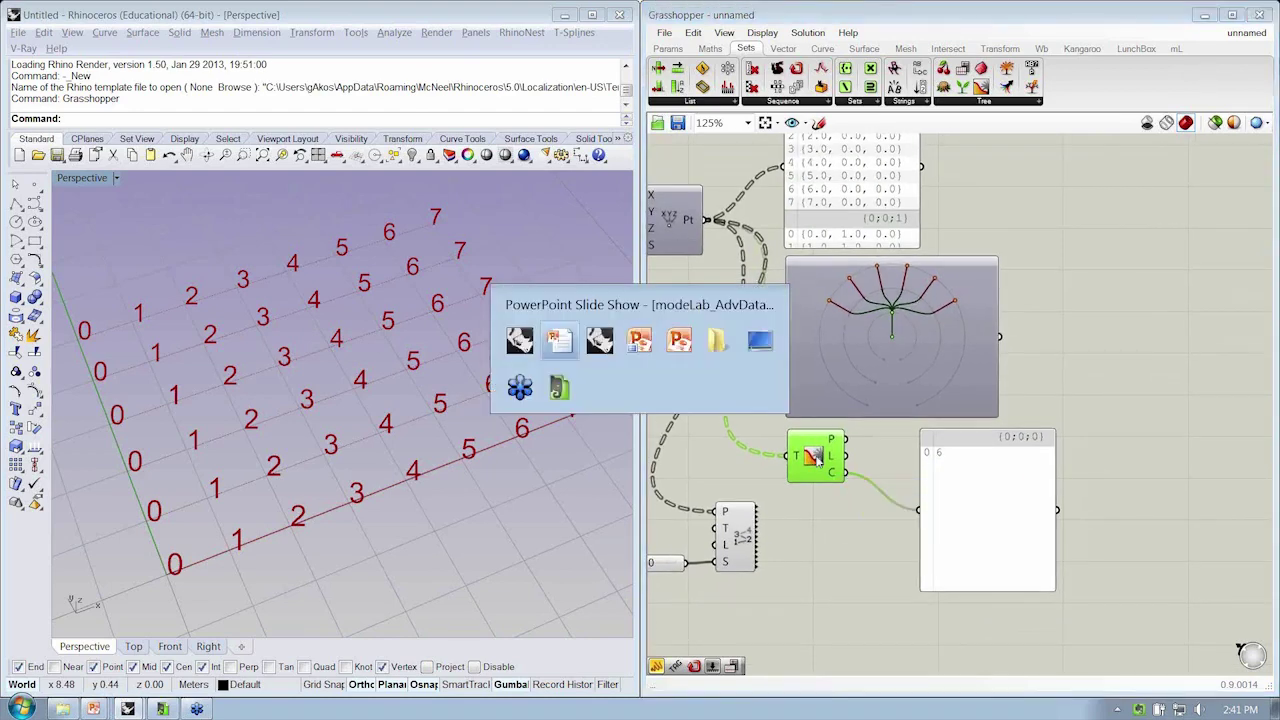
{"action": "key", "text": "alt+Tab"}
{"action": "key", "text": "alt+Tab"}
{"action": "key", "text": "alt+Tab"}
{"action": "key", "text": "alt+Tab"}
{"action": "key", "text": "alt+Tab"}
{"action": "key", "text": "alt+Tab"}
{"action": "key", "text": "alt+Tab"}
{"action": "key", "text": "alt+Tab"}
{"action": "key", "text": "alt+Tab"}
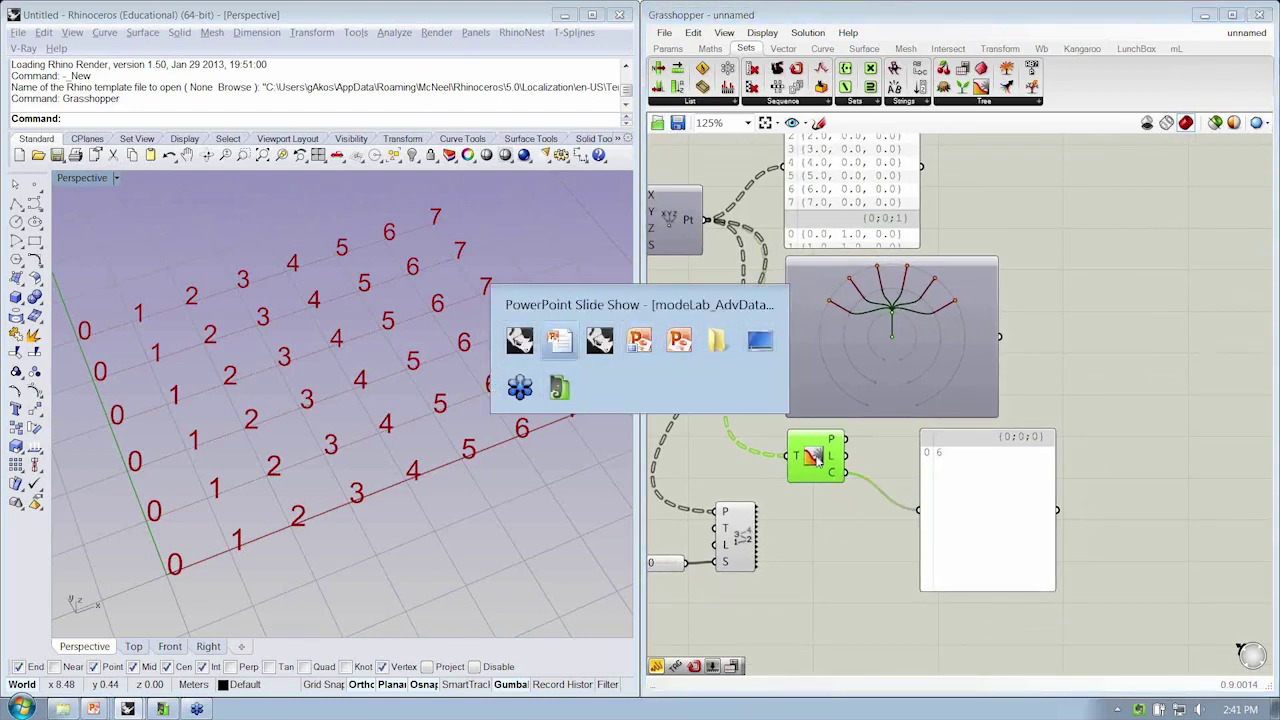